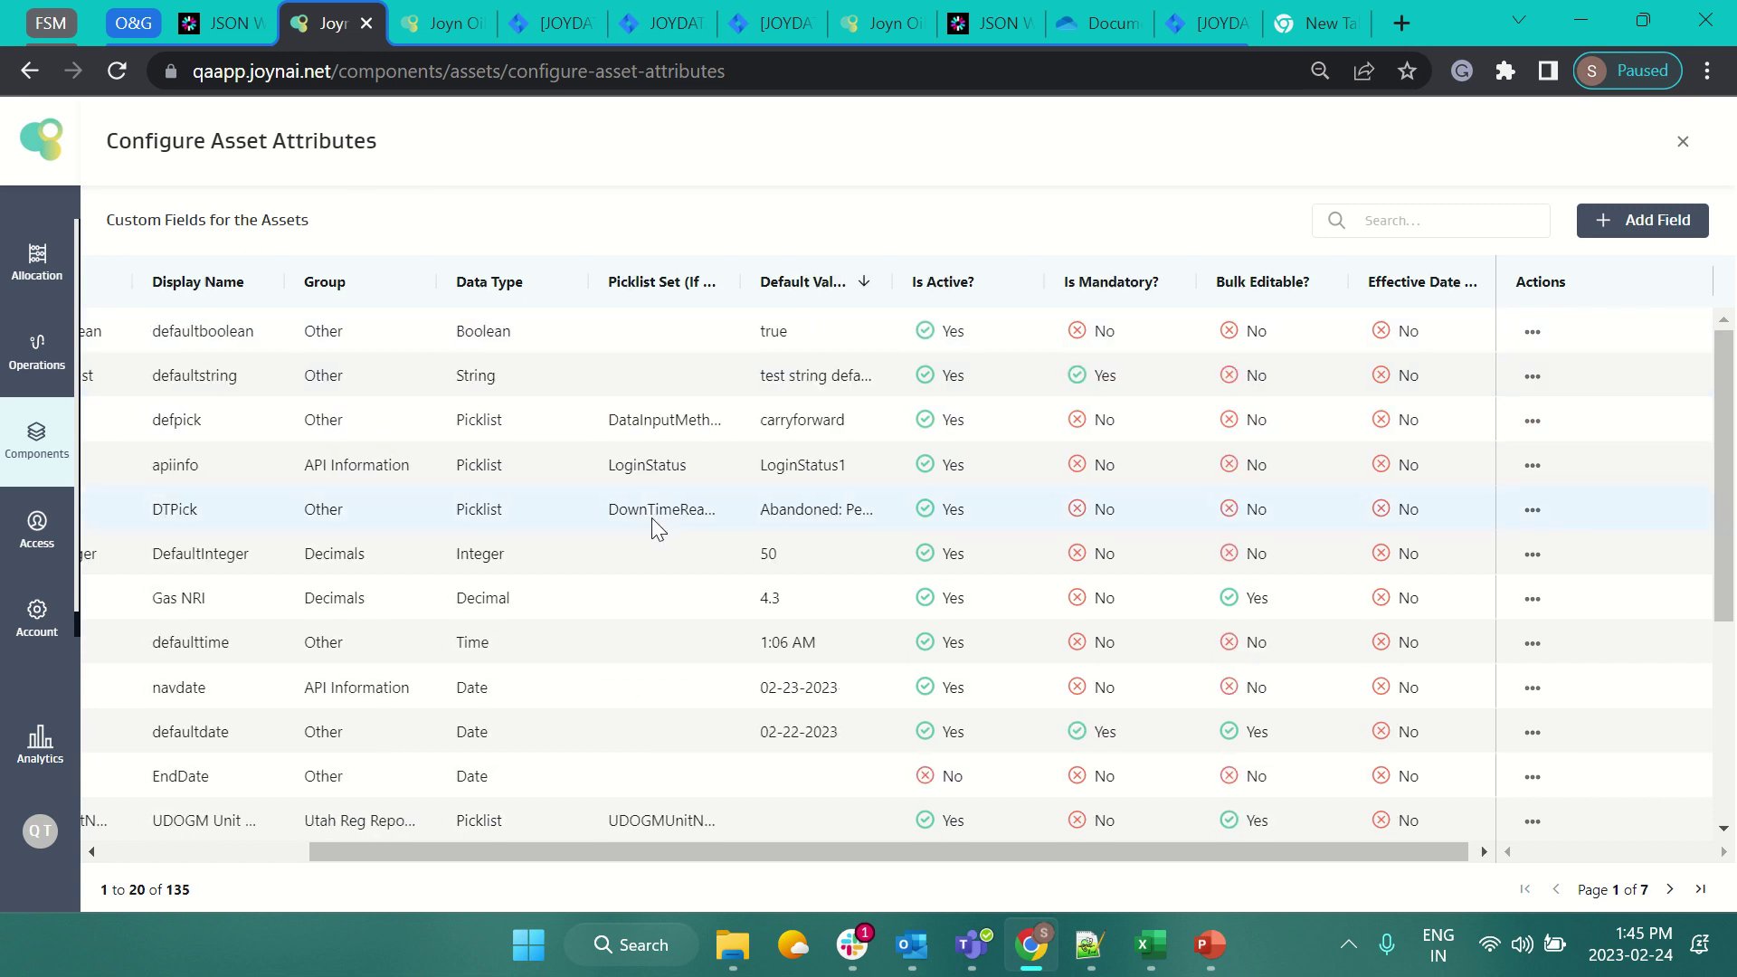
pyautogui.hscroll(-2, 652, 517)
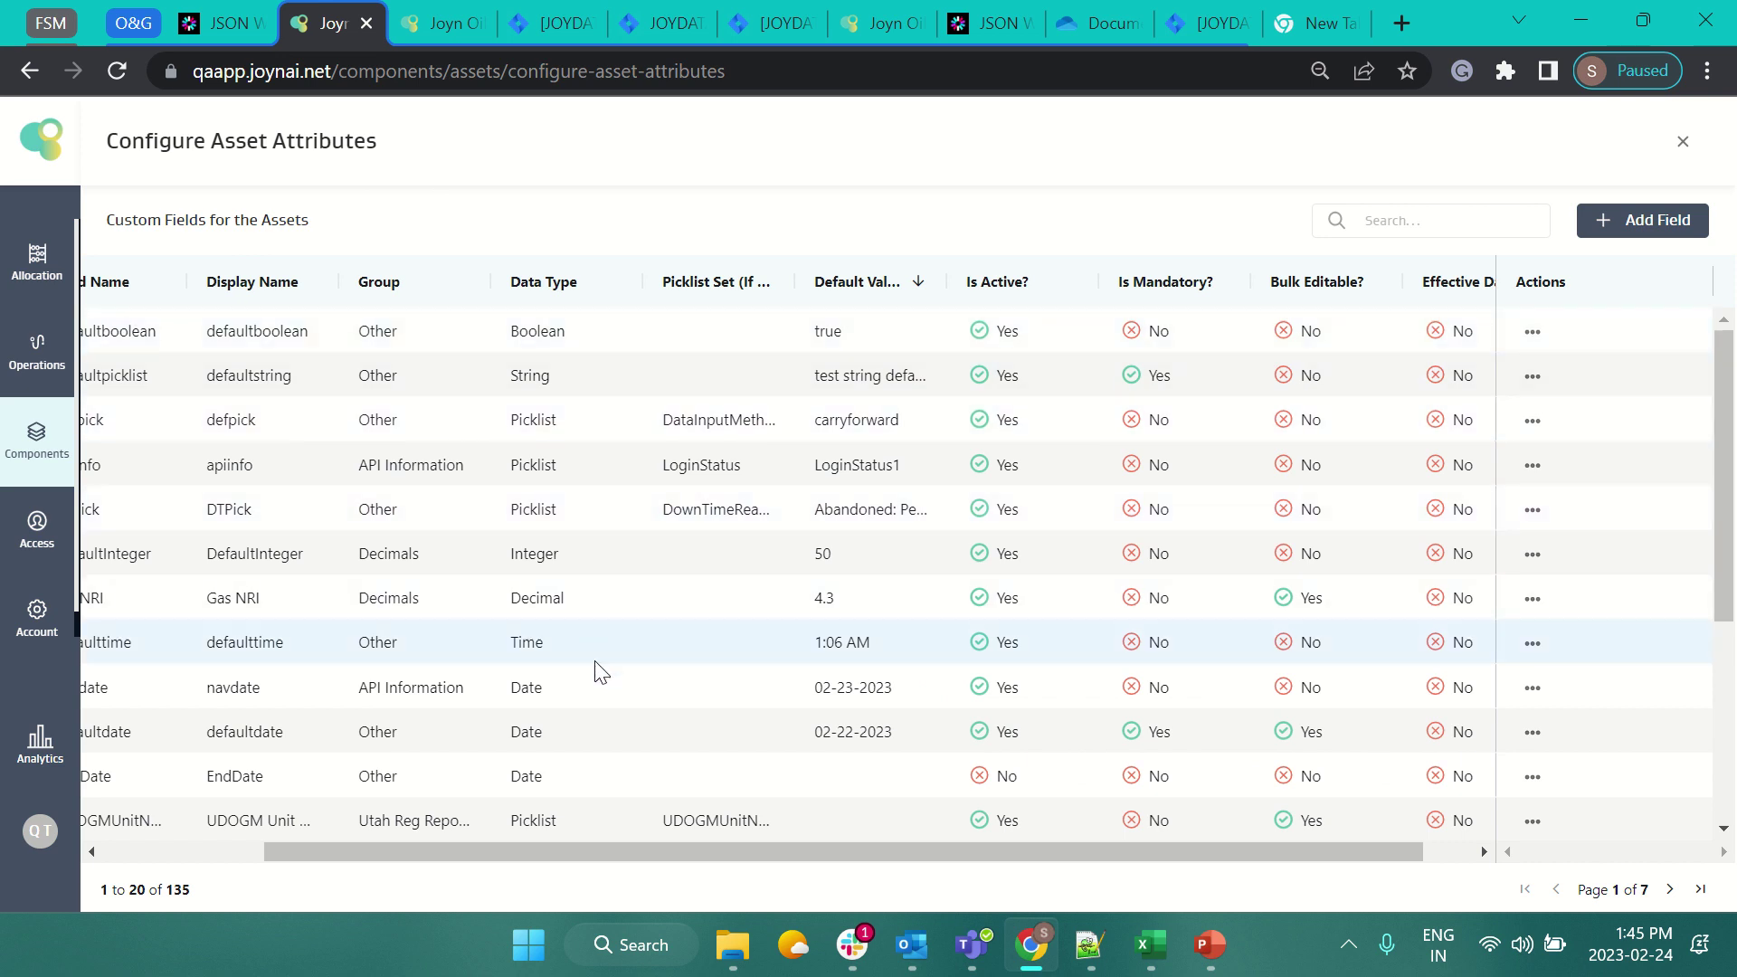
# Start a new custom field that applies to Well assets.
pyautogui.click(1647, 225)
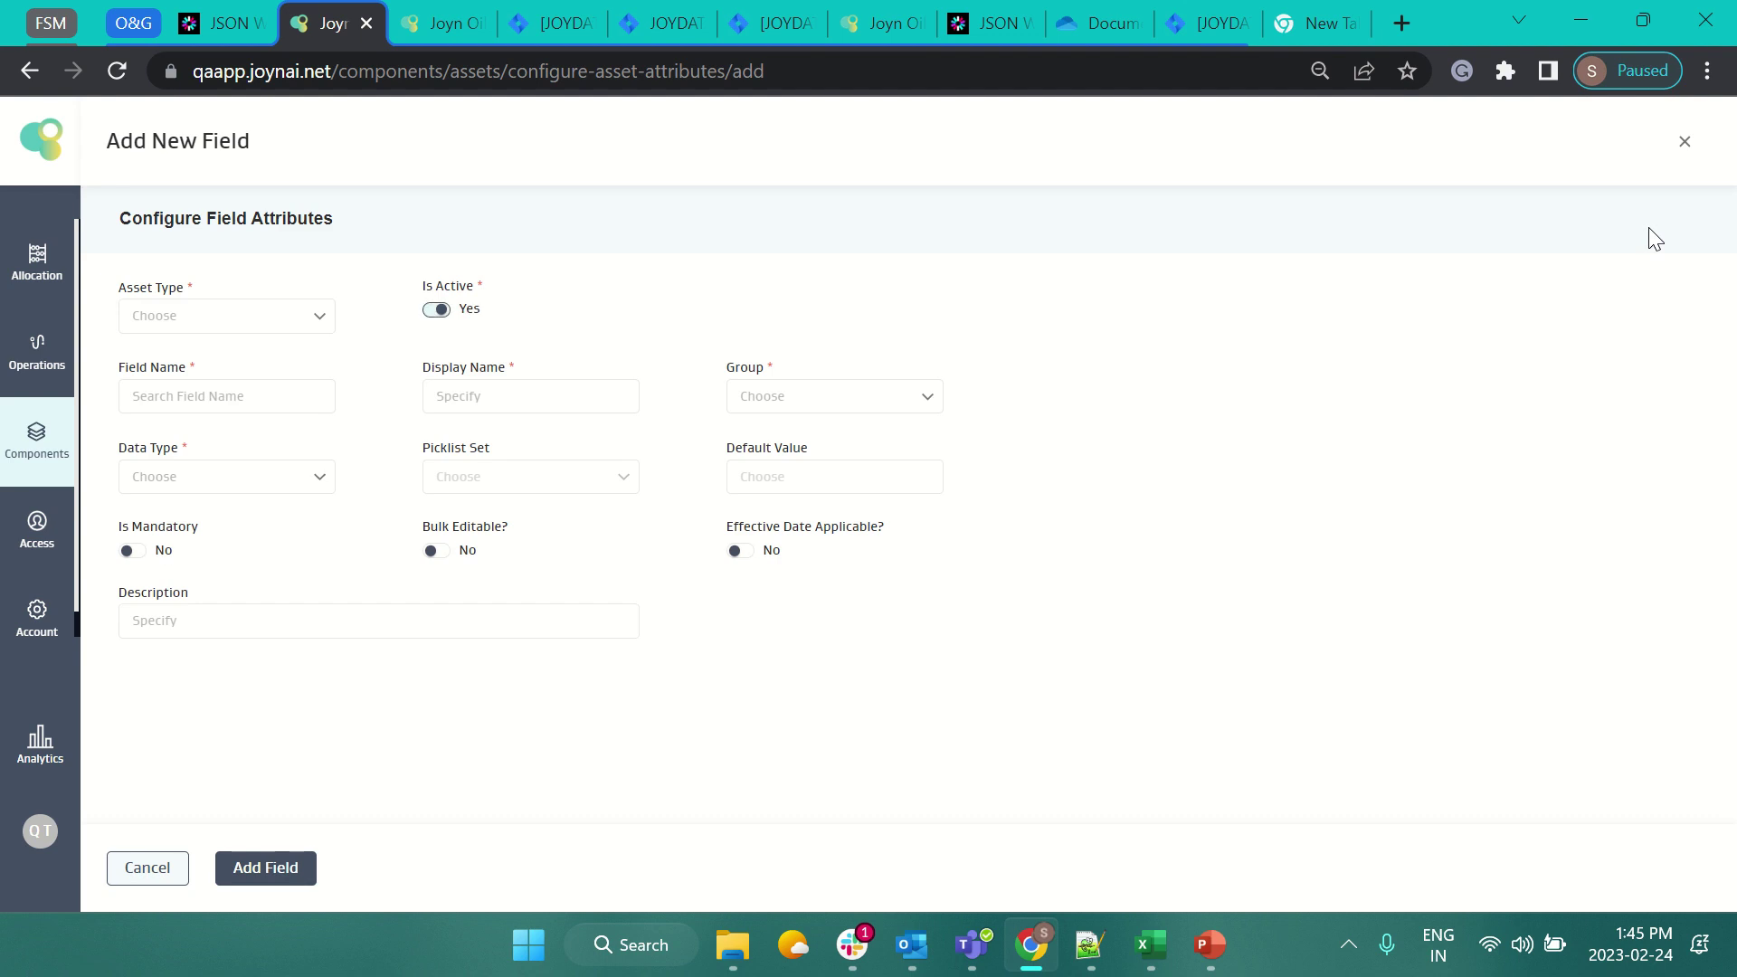
pyautogui.click(253, 312)
pyautogui.click(204, 364)
# Name the field Defaultattrcheck, reuse it as the display name, and pick its group.
pyautogui.click(187, 403)
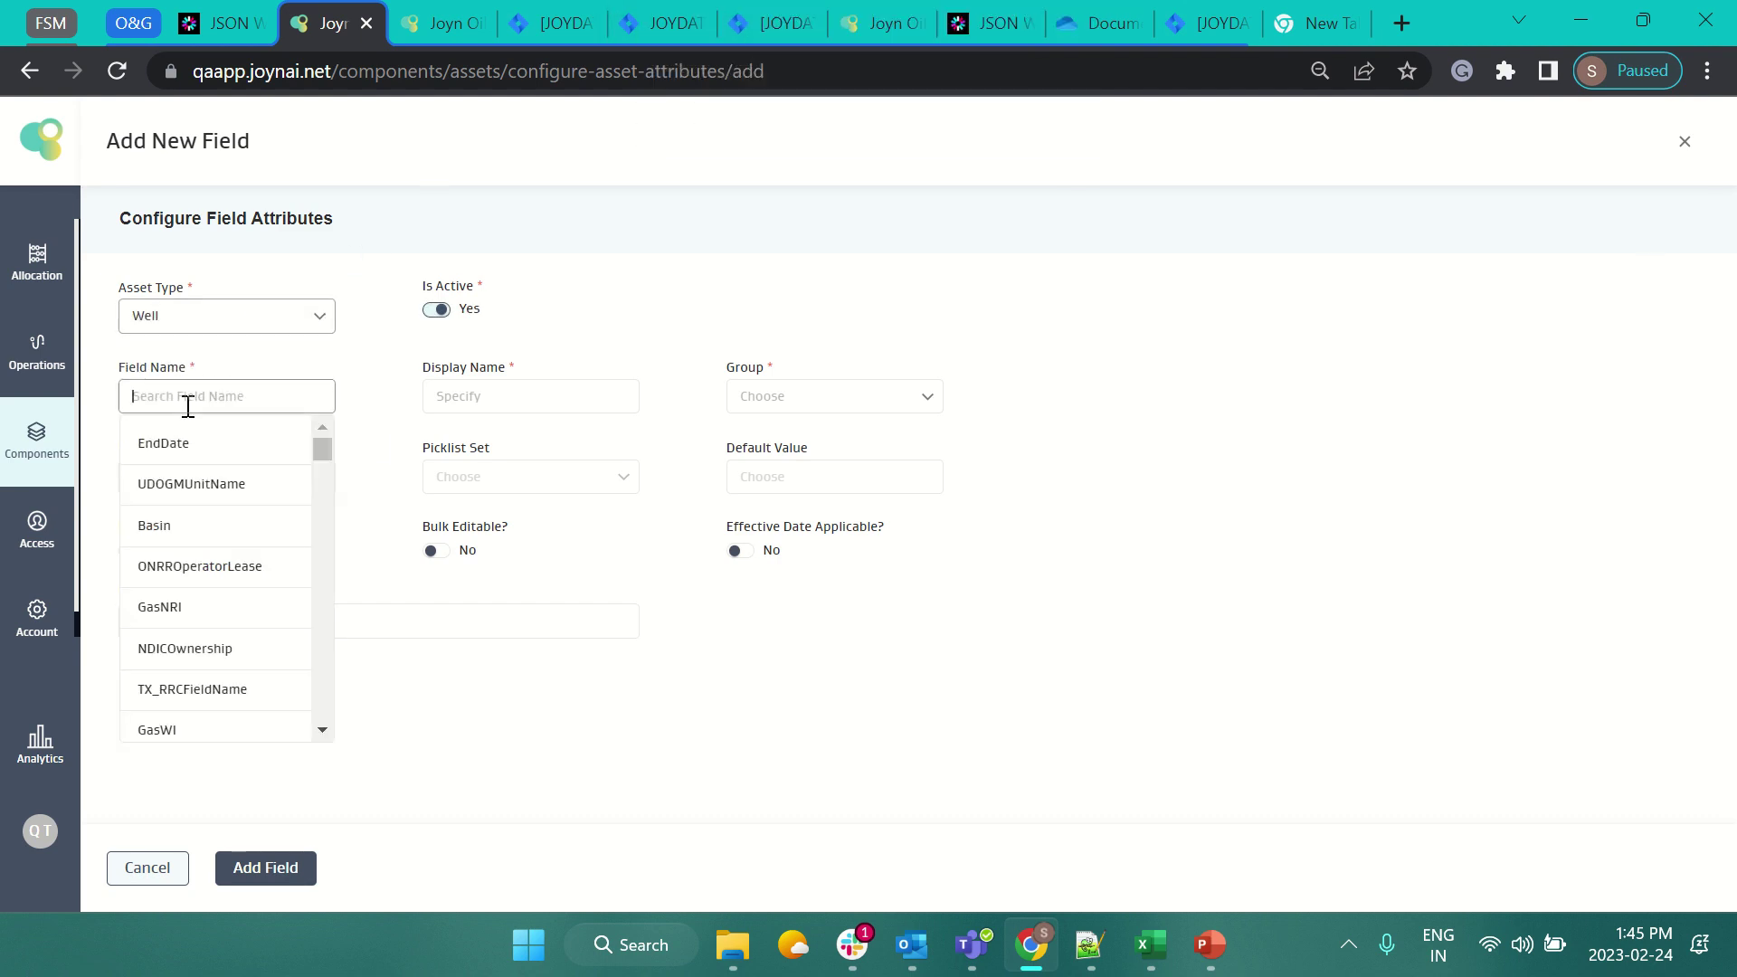
pyautogui.write('P')
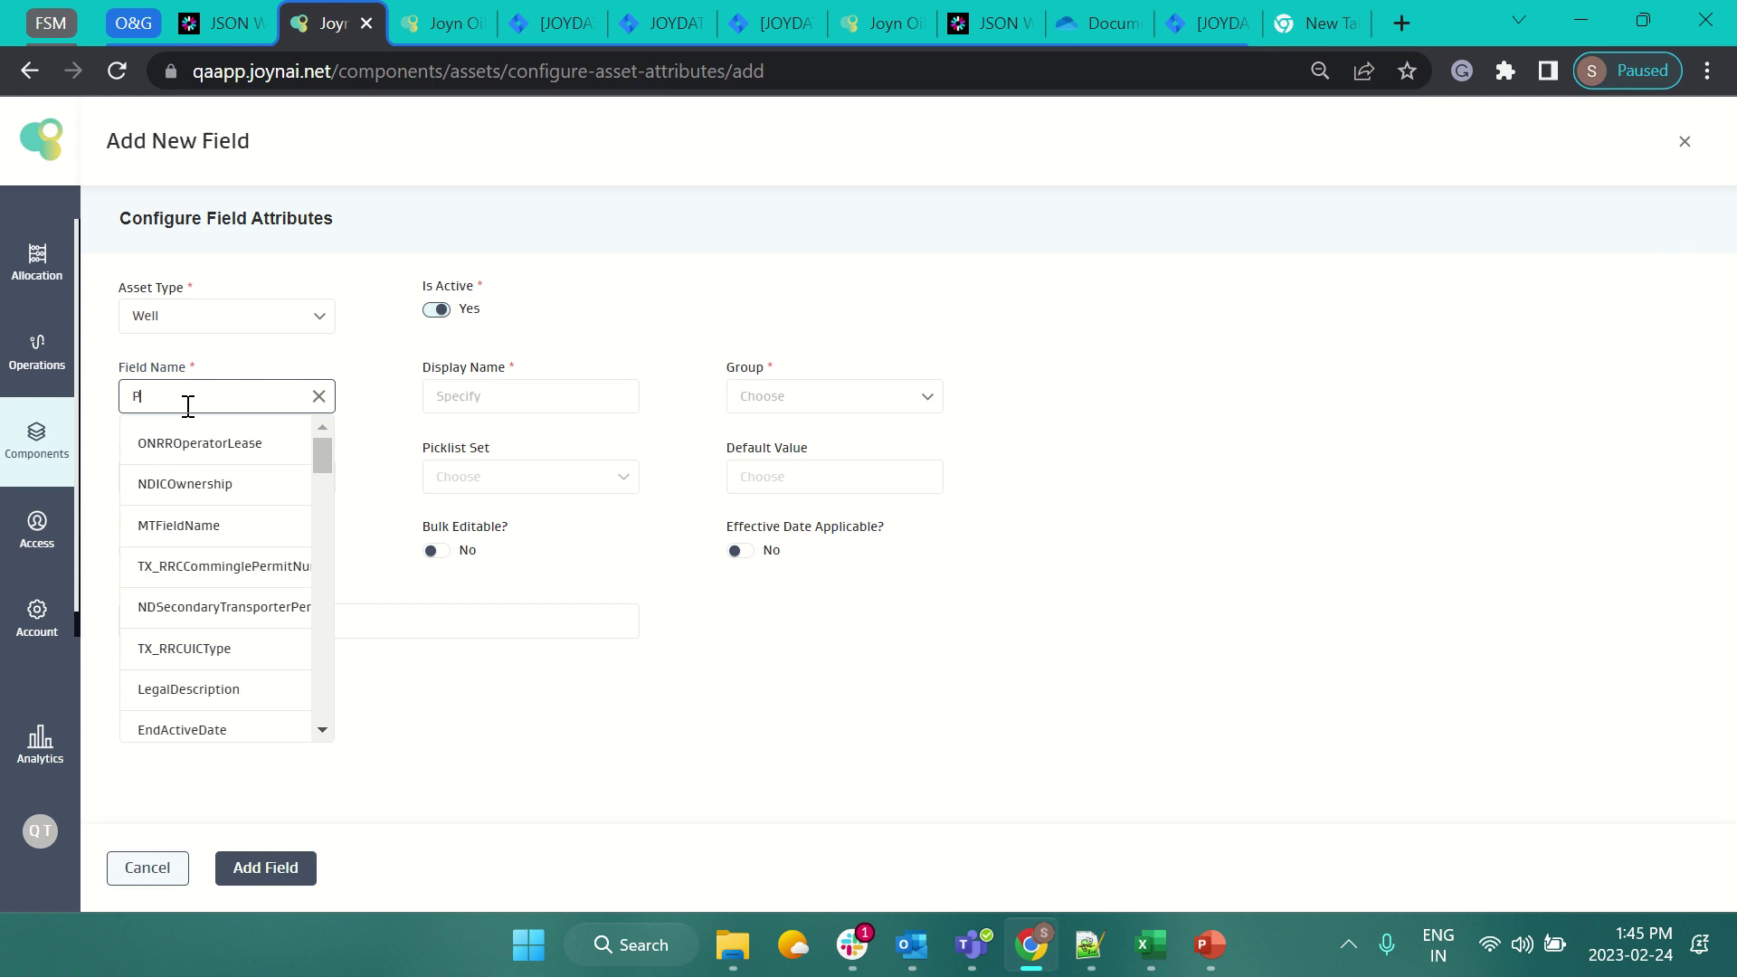
pyautogui.press('BackSpace')
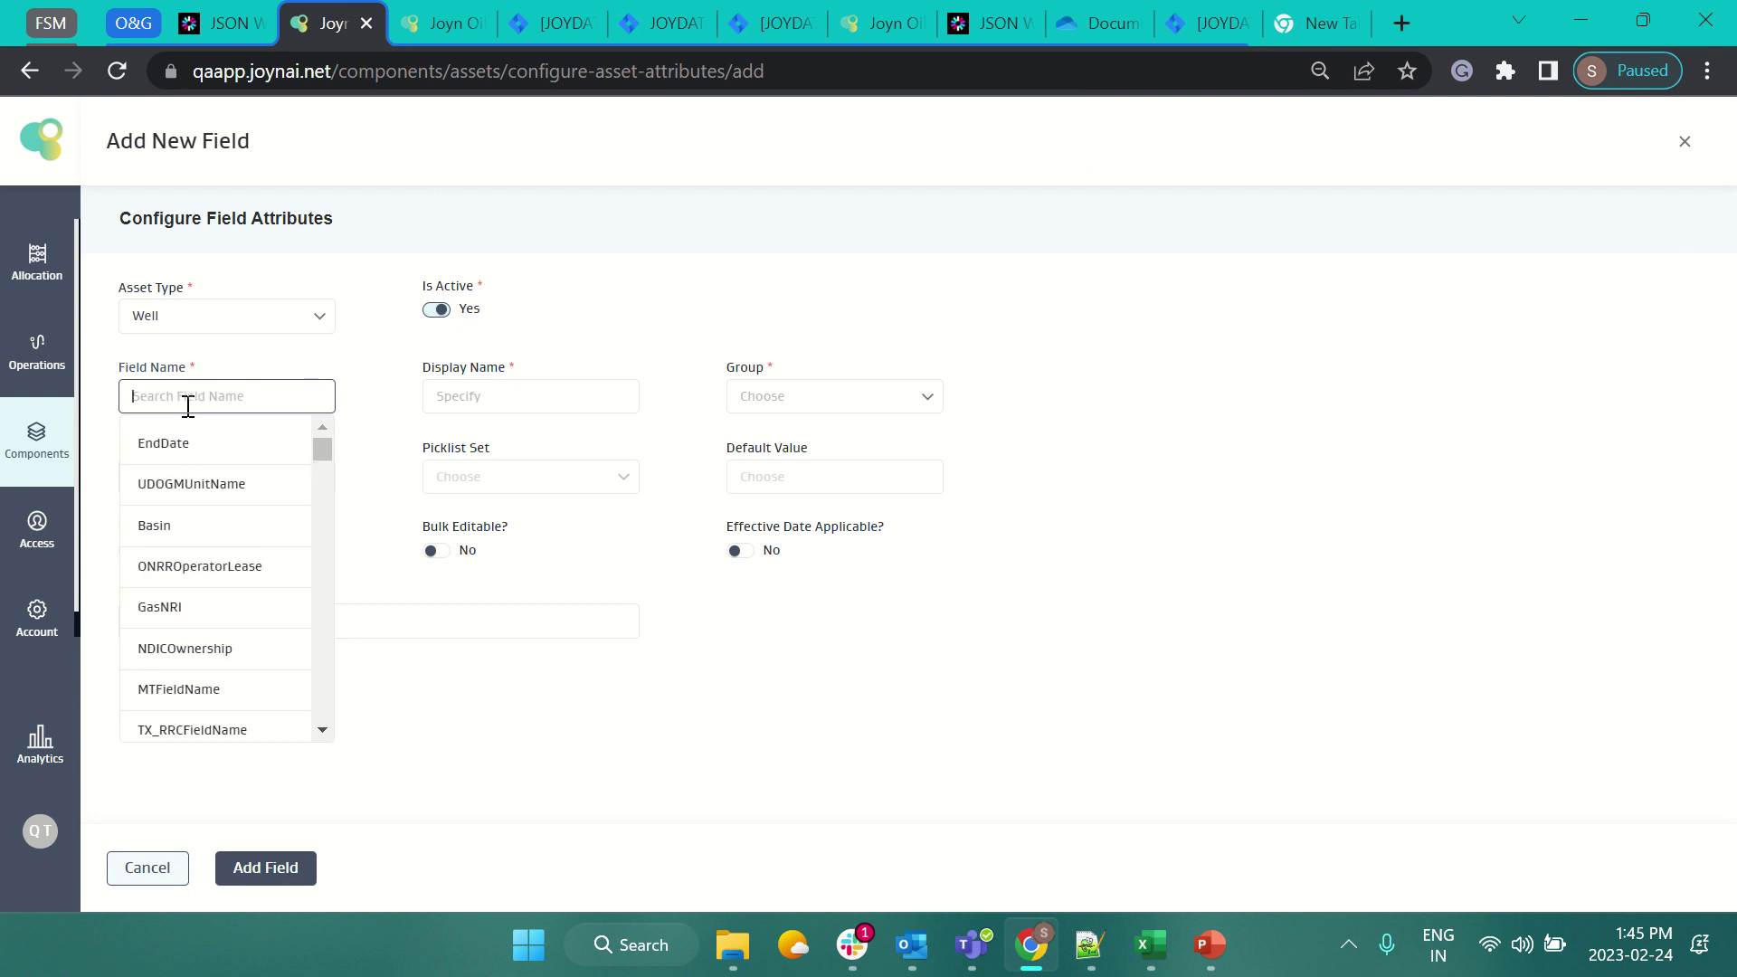
pyautogui.write('Defaultattrcheck')
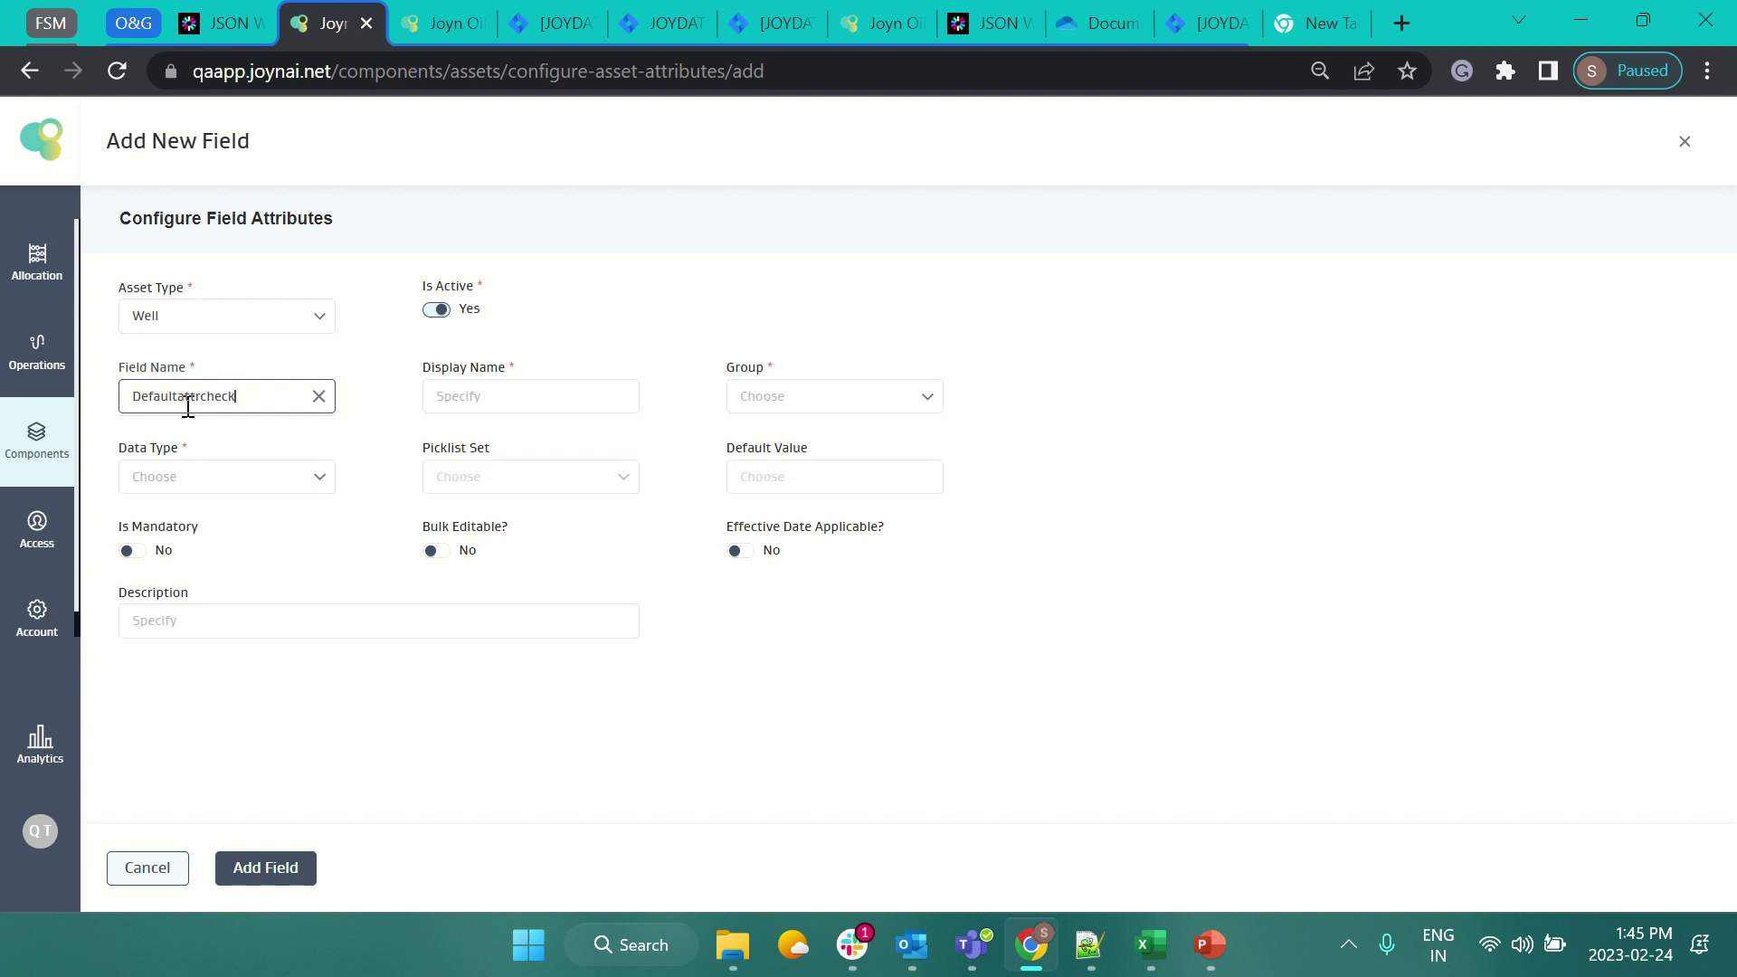
pyautogui.doubleClick(188, 408)
pyautogui.hotkey('ctrl', 'c')
pyautogui.click(551, 401)
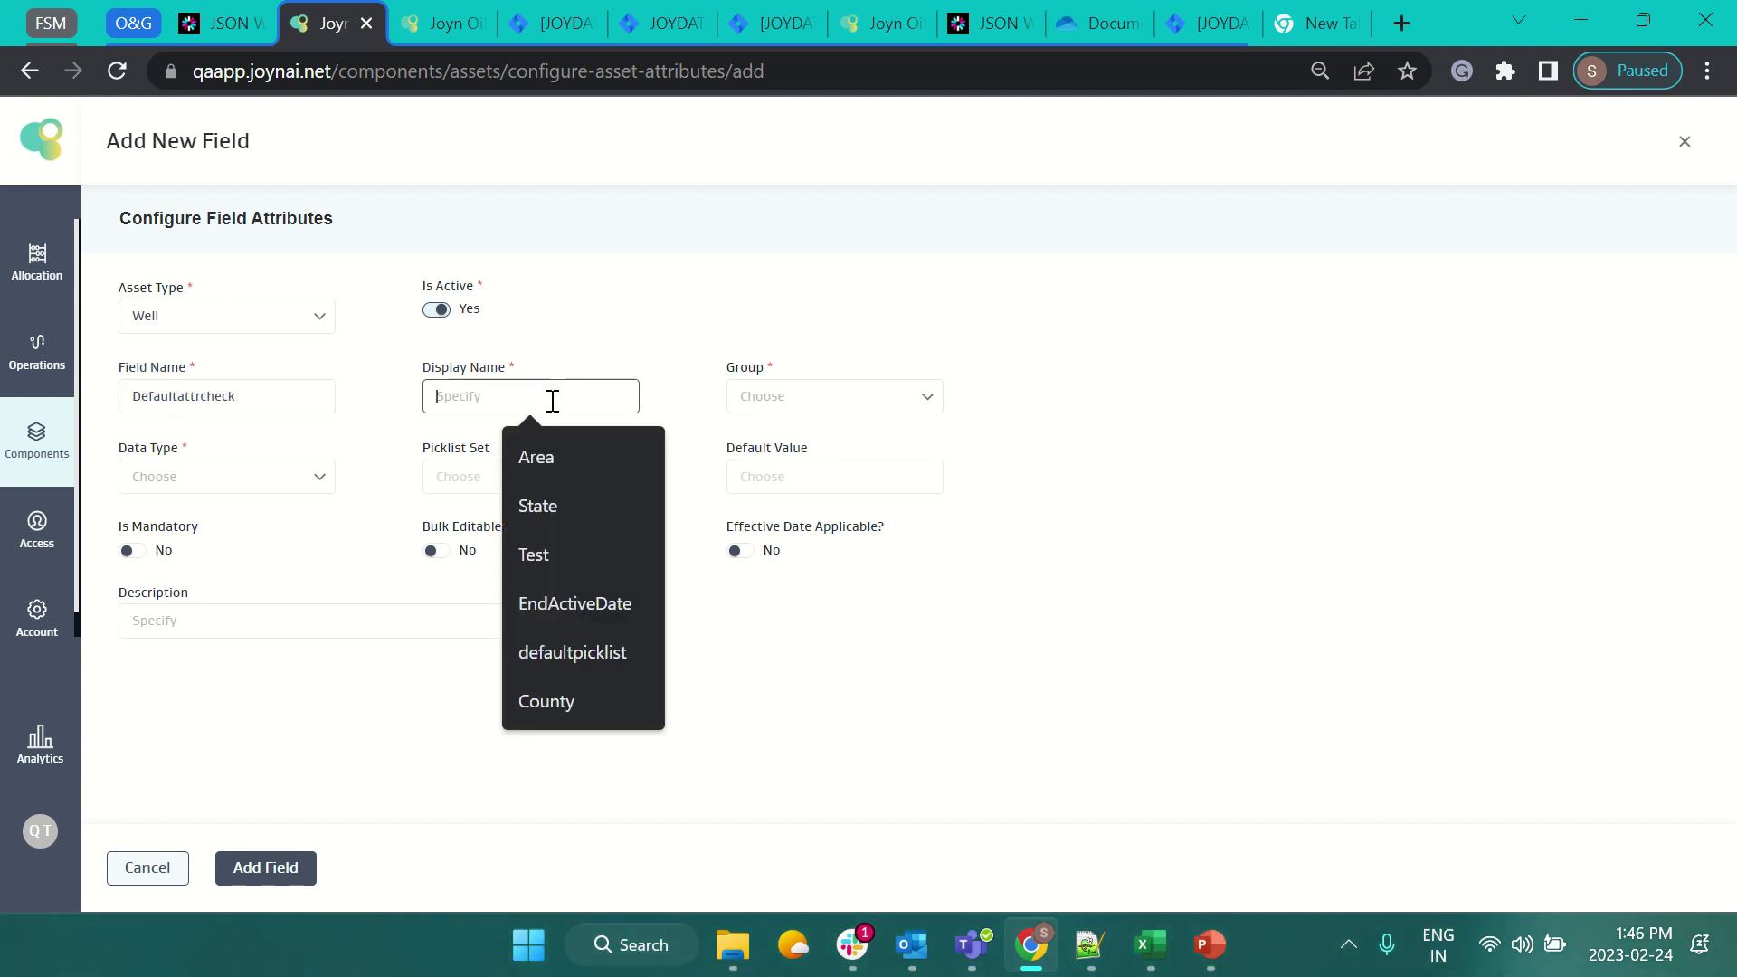
pyautogui.hotkey('ctrl', 'v')
pyautogui.click(904, 397)
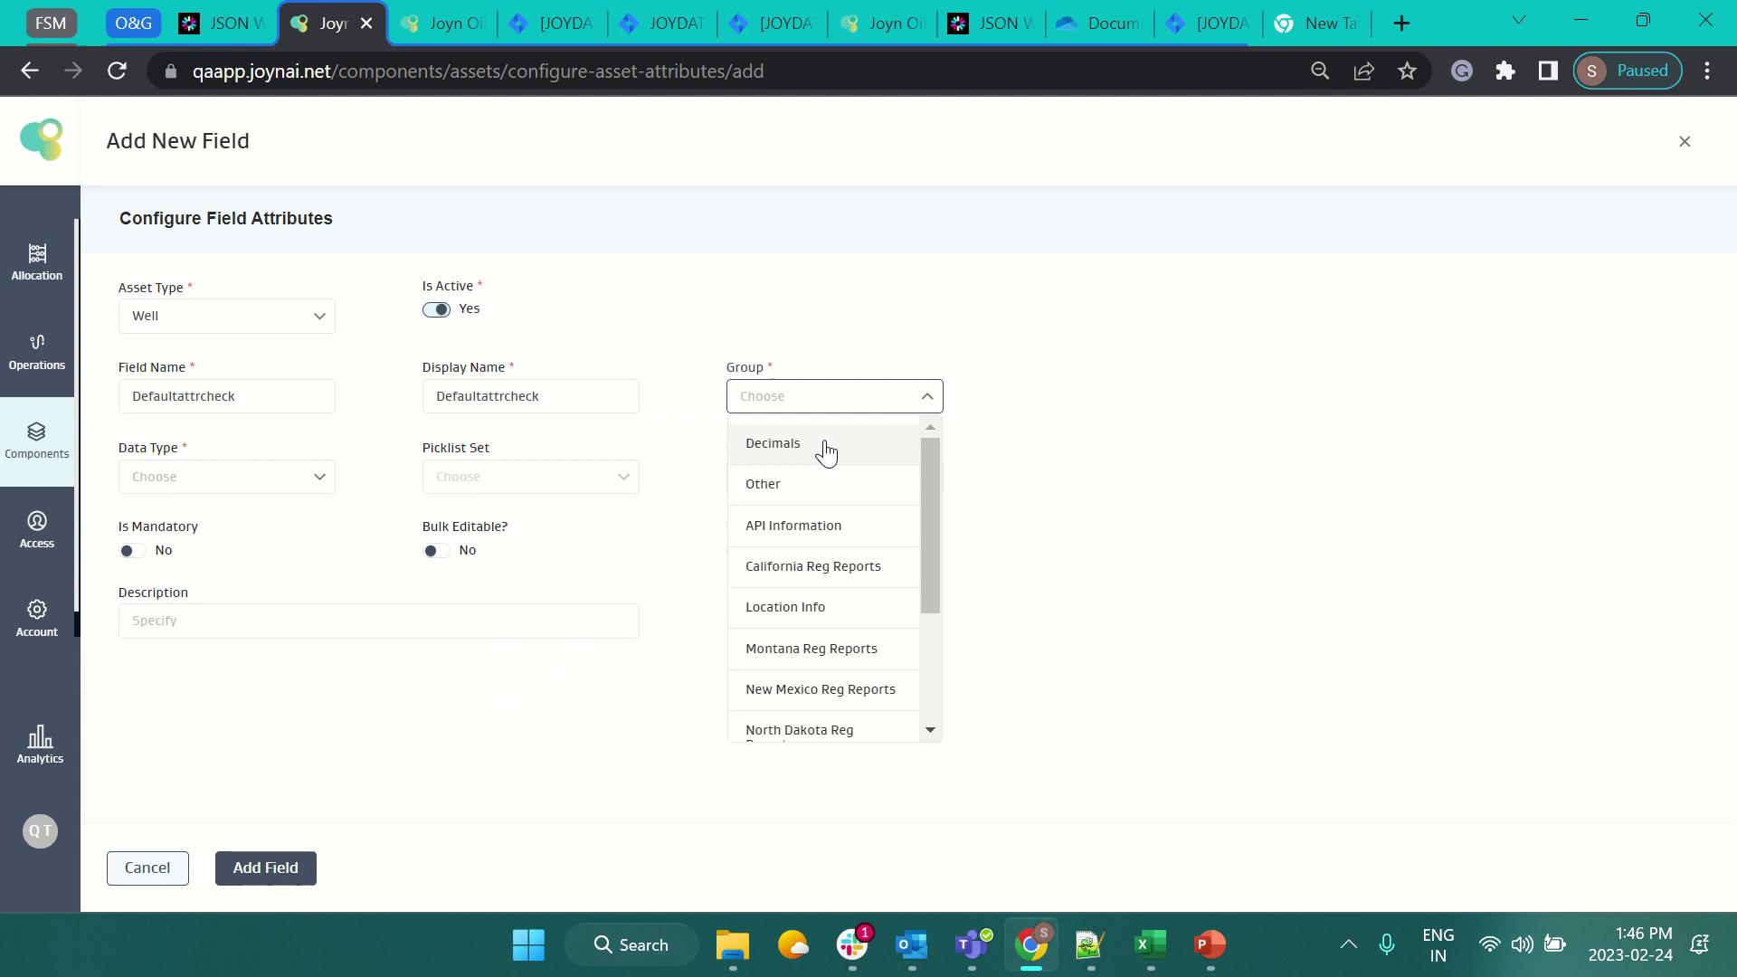
# Put the field in the Other group and try Boolean, then Date with default 02-24-2023.
pyautogui.click(784, 489)
pyautogui.click(258, 471)
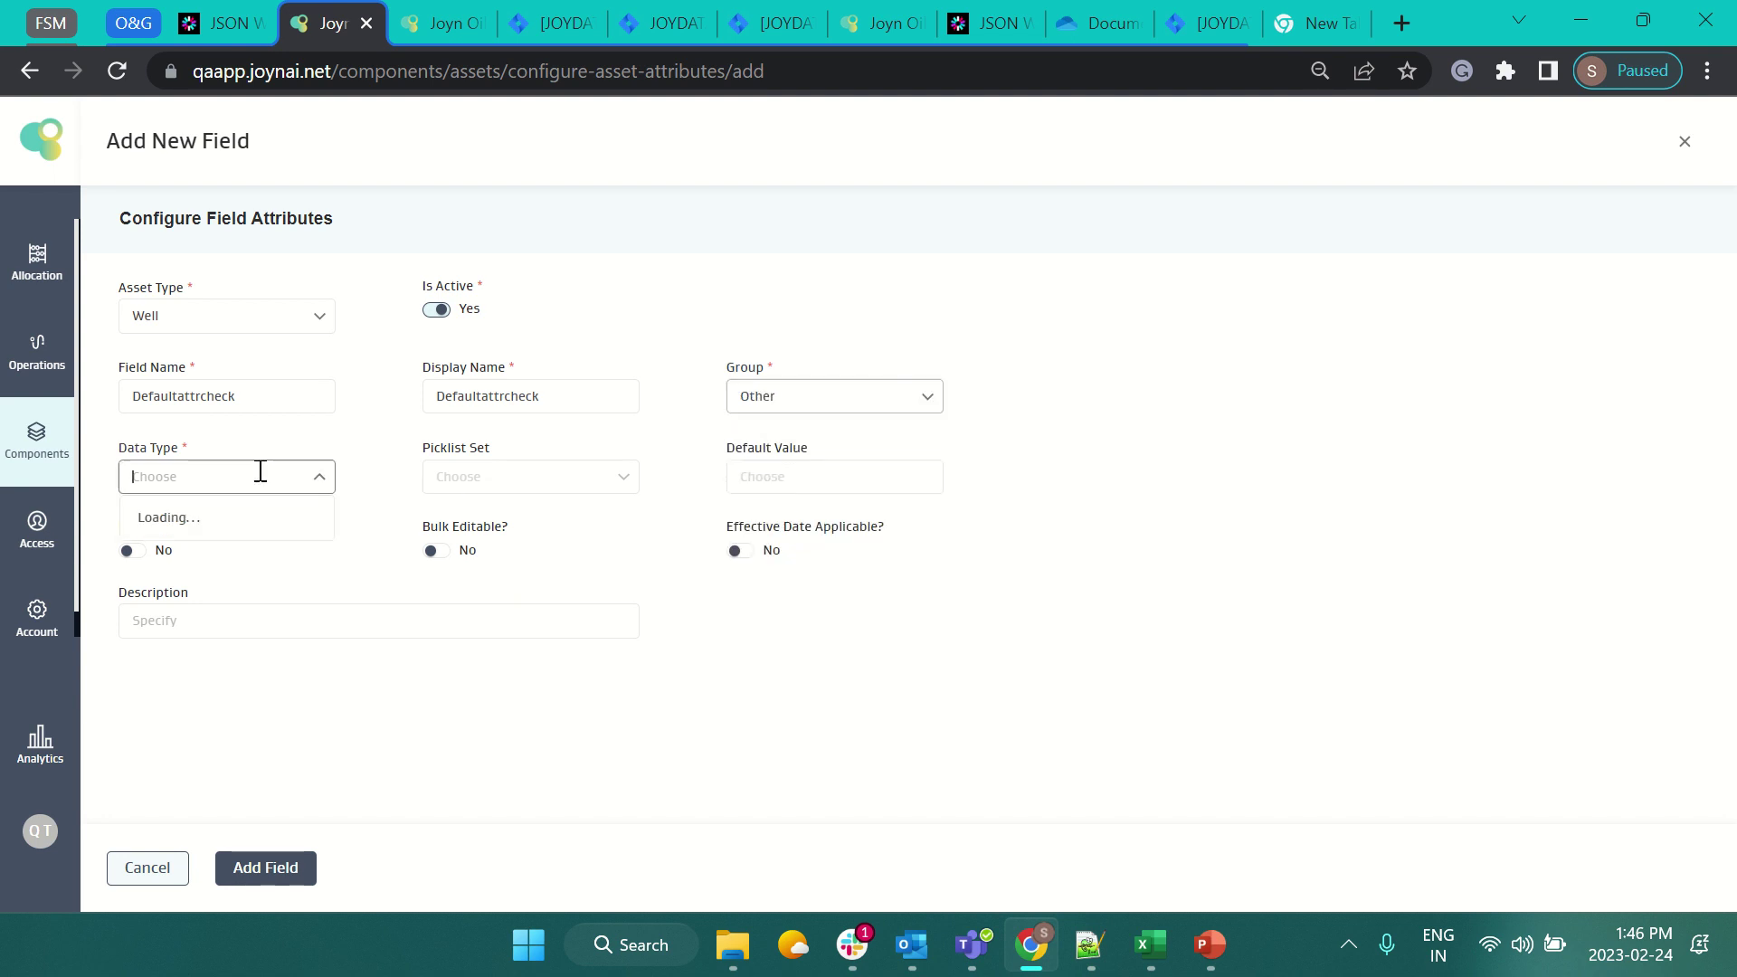
pyautogui.click(224, 524)
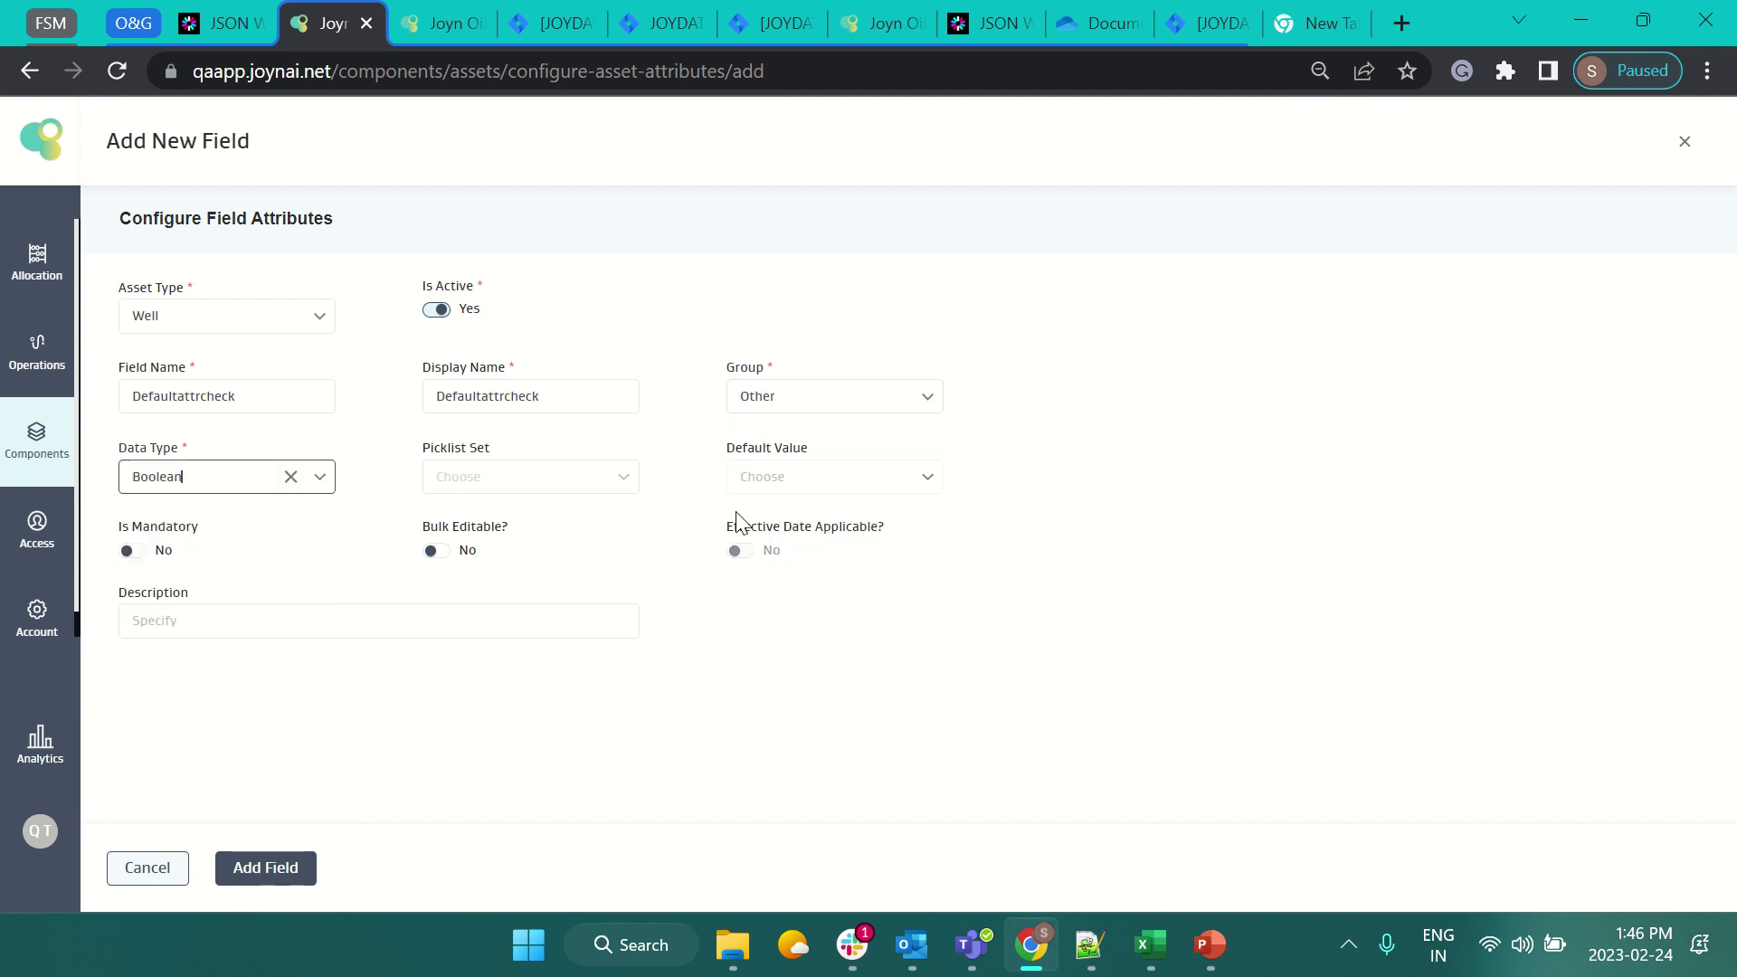
pyautogui.click(805, 468)
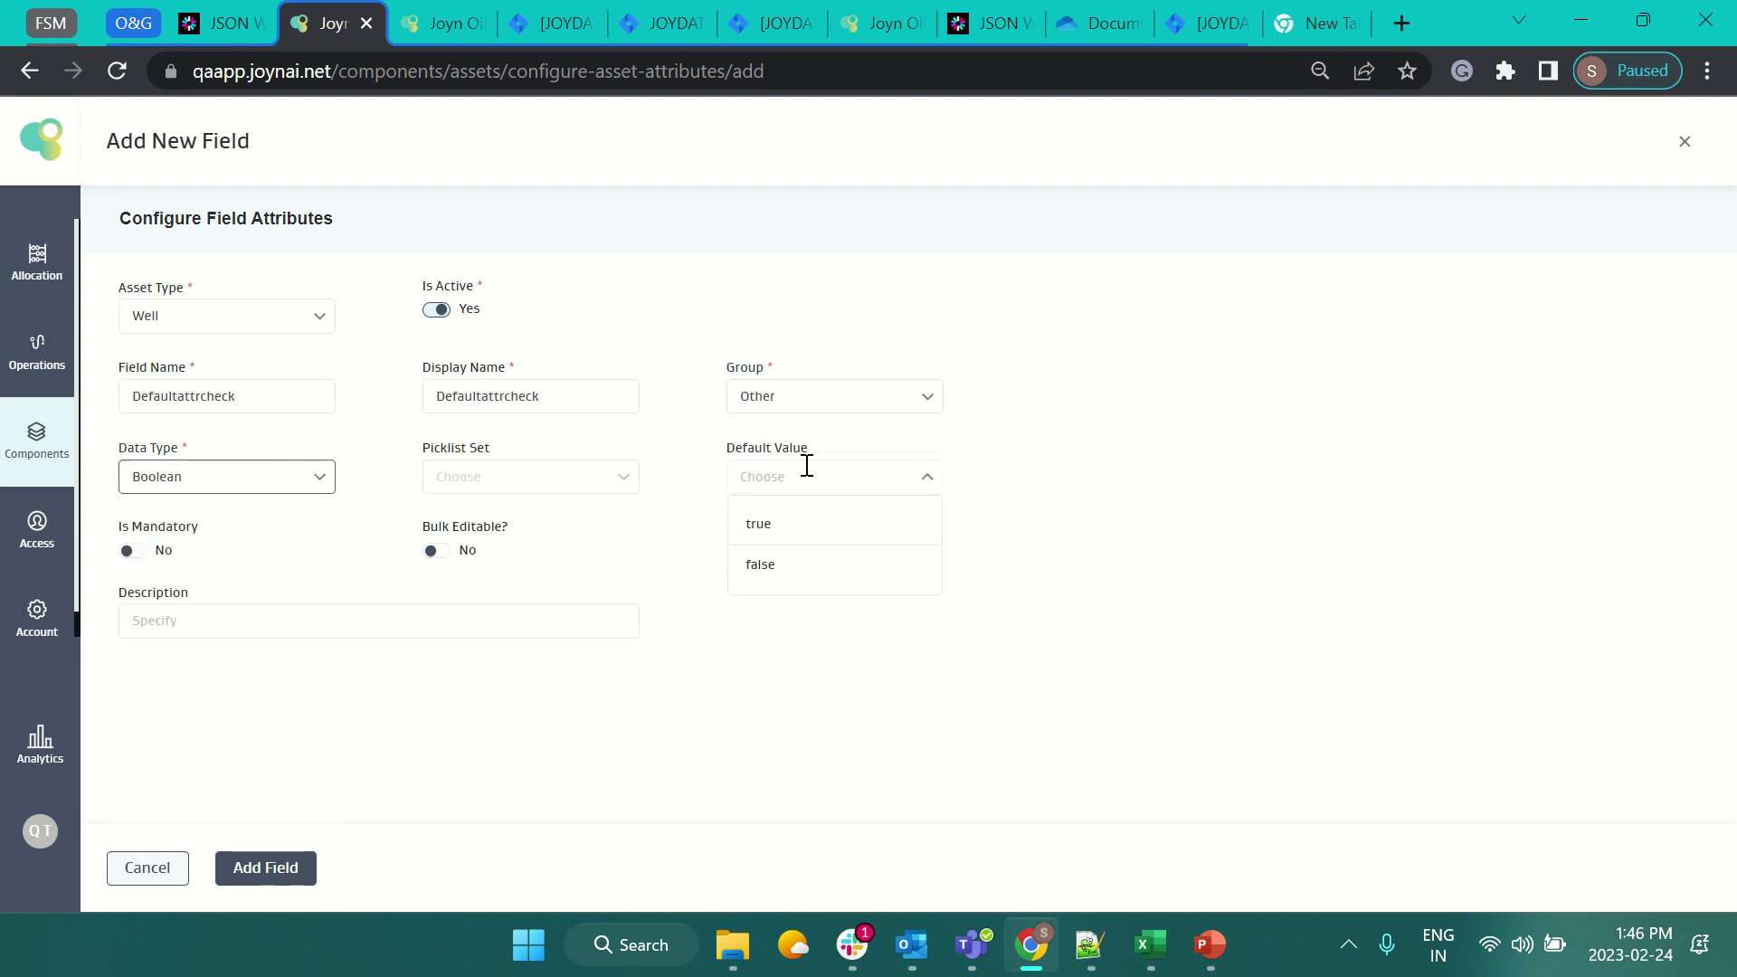
pyautogui.click(257, 478)
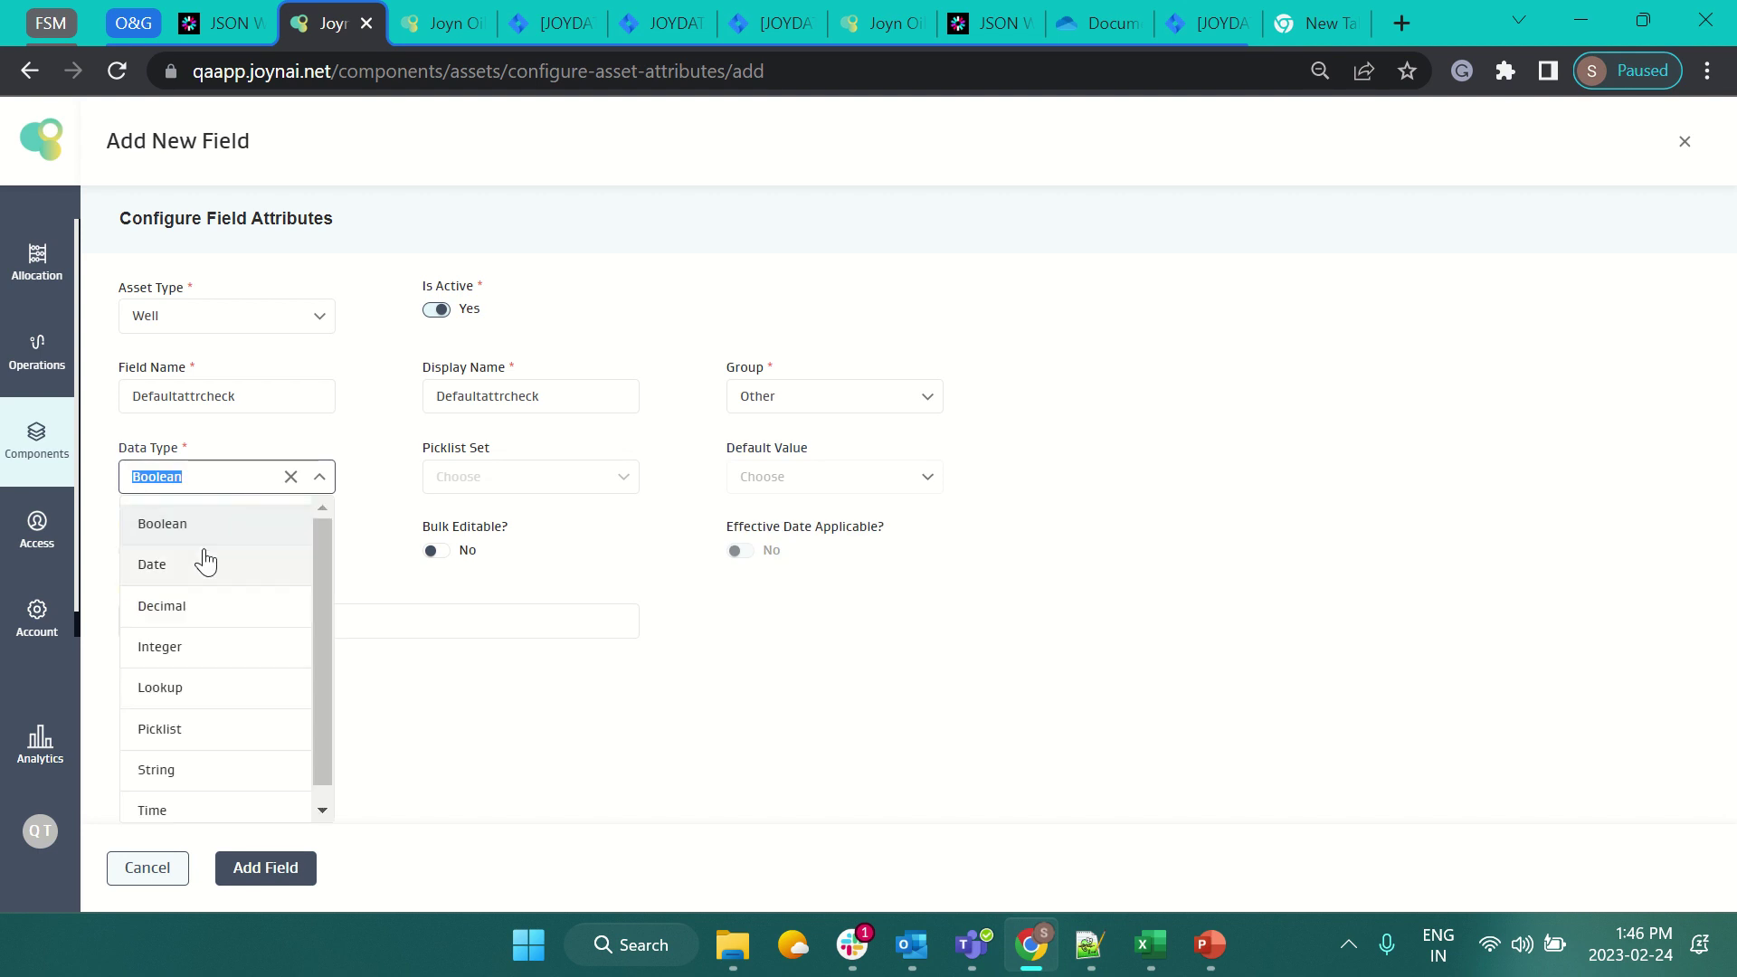
pyautogui.click(204, 561)
pyautogui.click(932, 478)
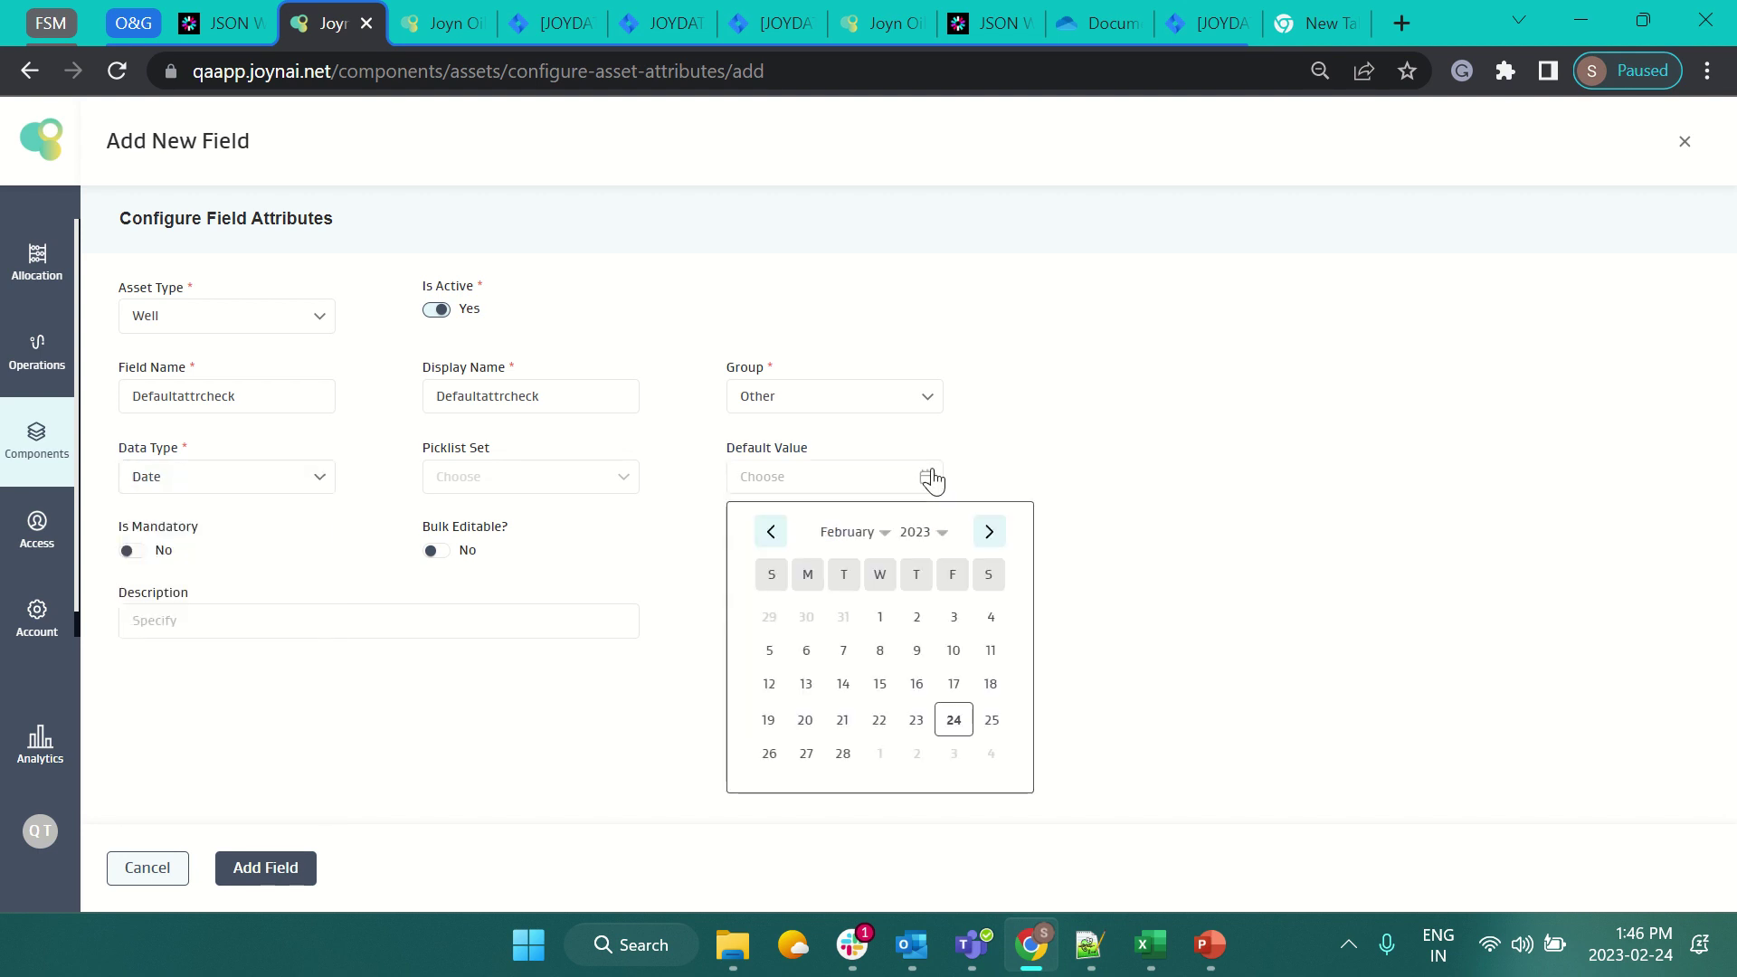
pyautogui.click(954, 721)
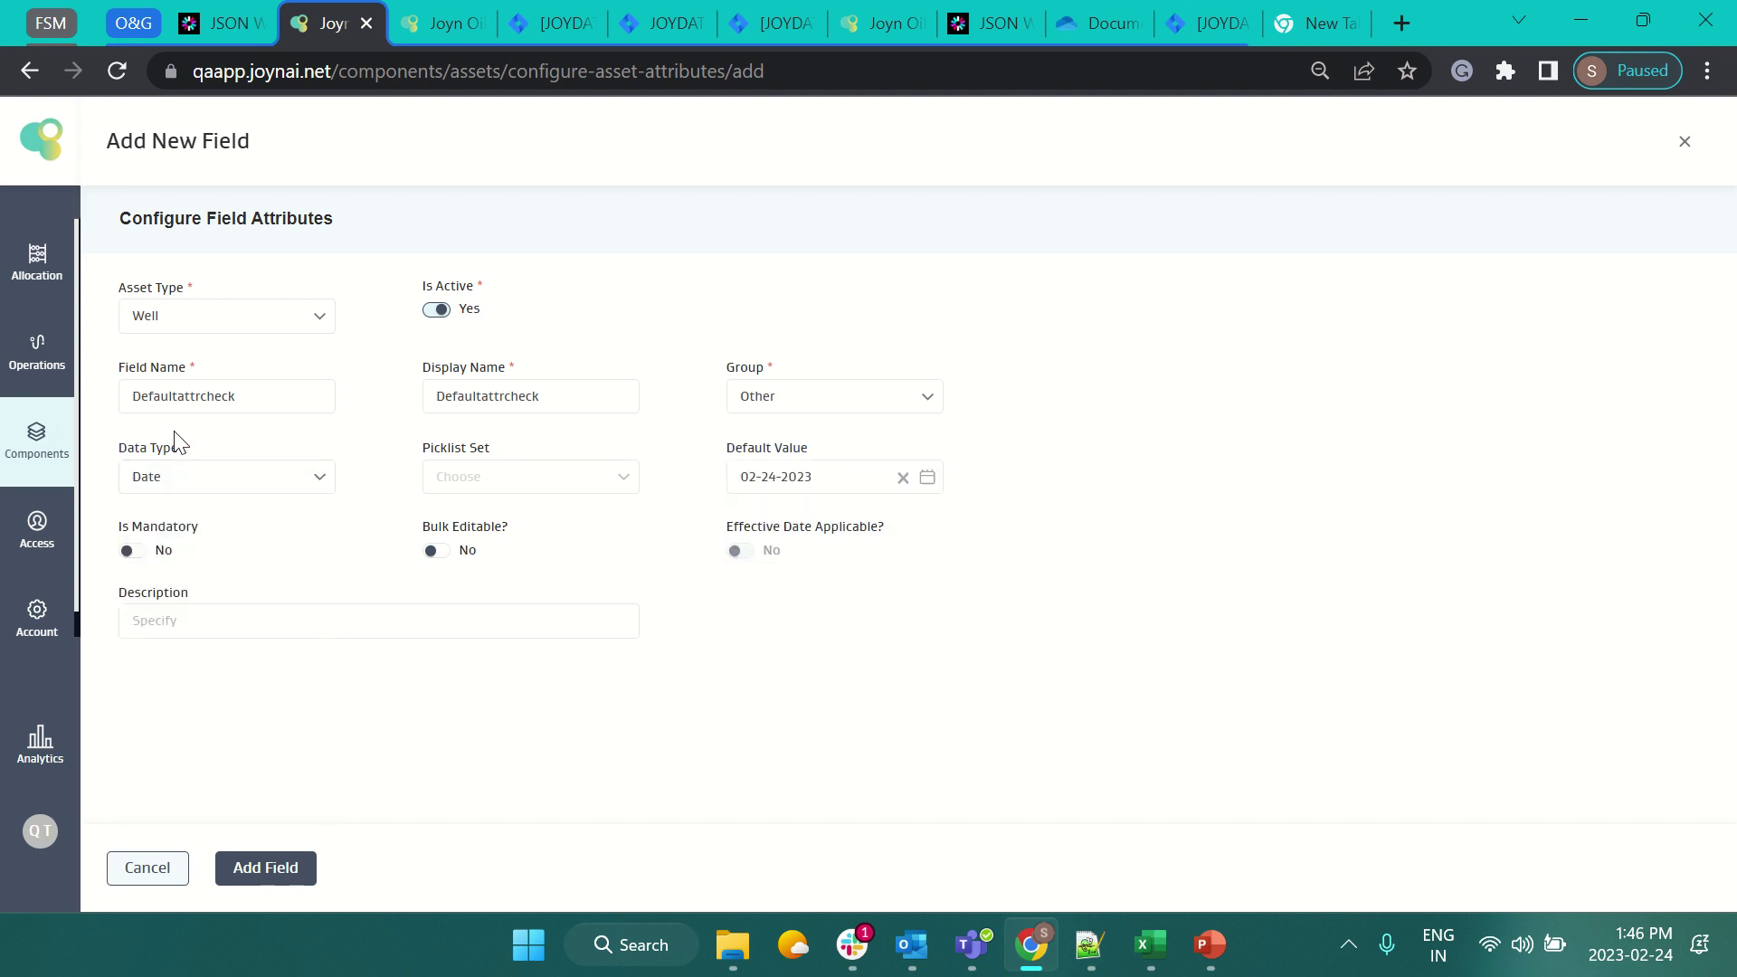
# Make the field a Decimal with a default value of 7.8.
pyautogui.moveTo(217, 476)
pyautogui.click(192, 476)
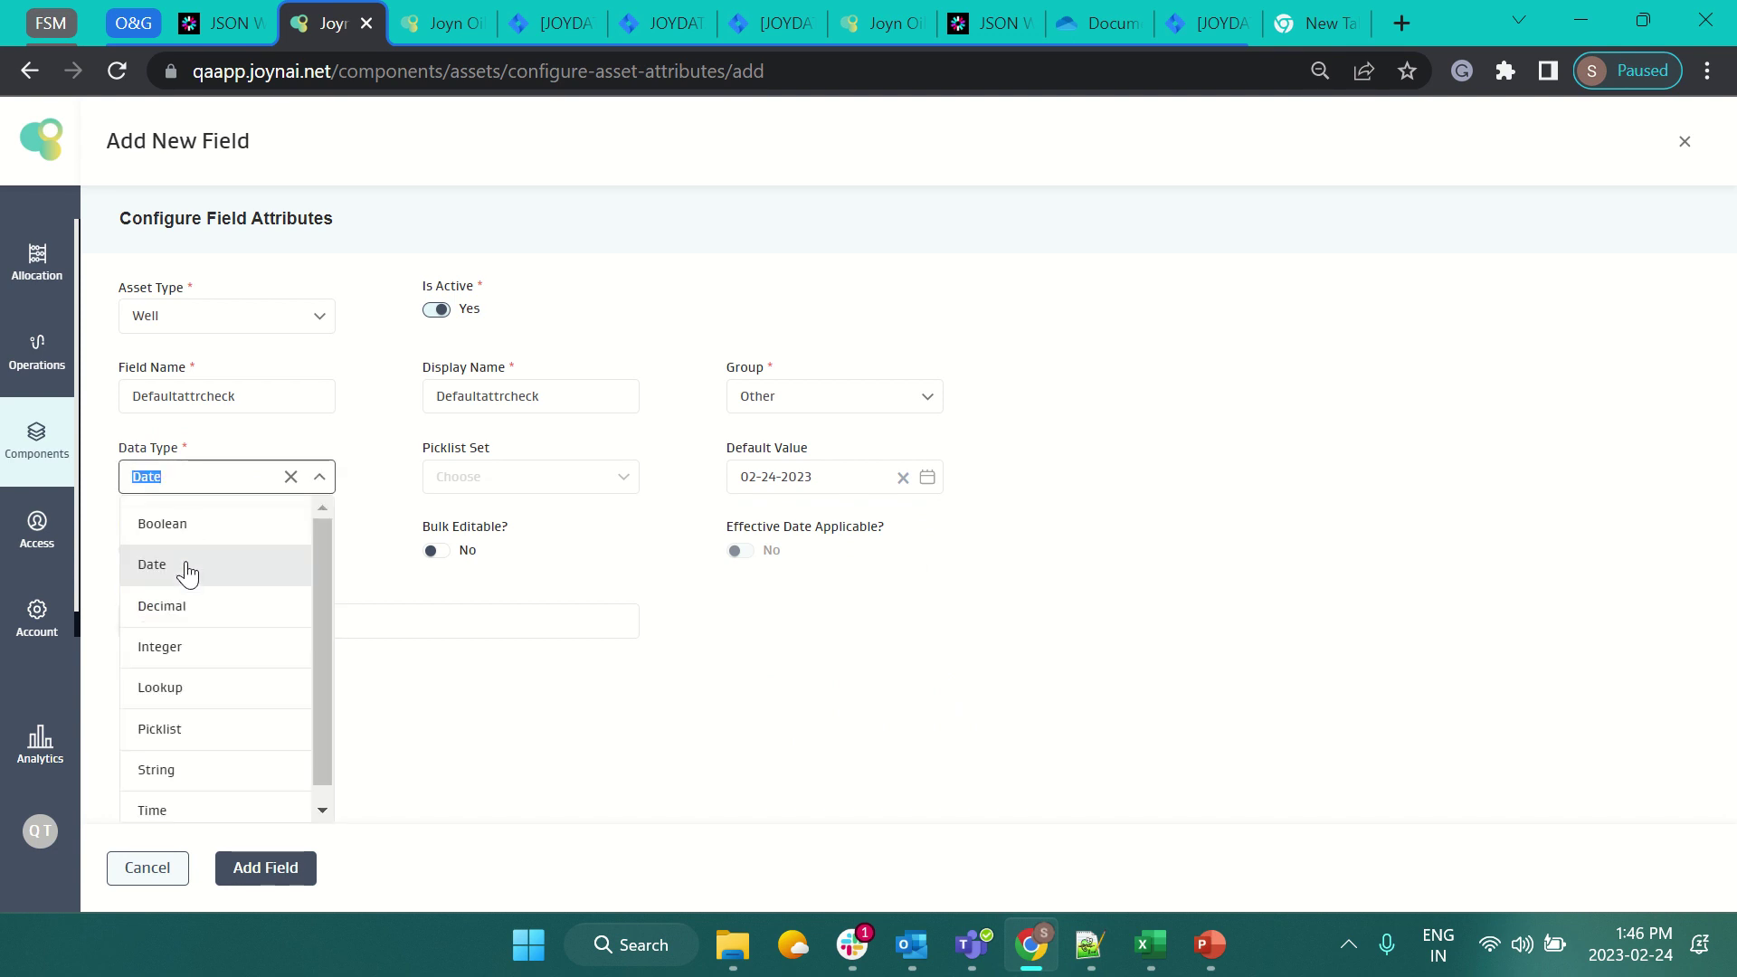
pyautogui.click(178, 606)
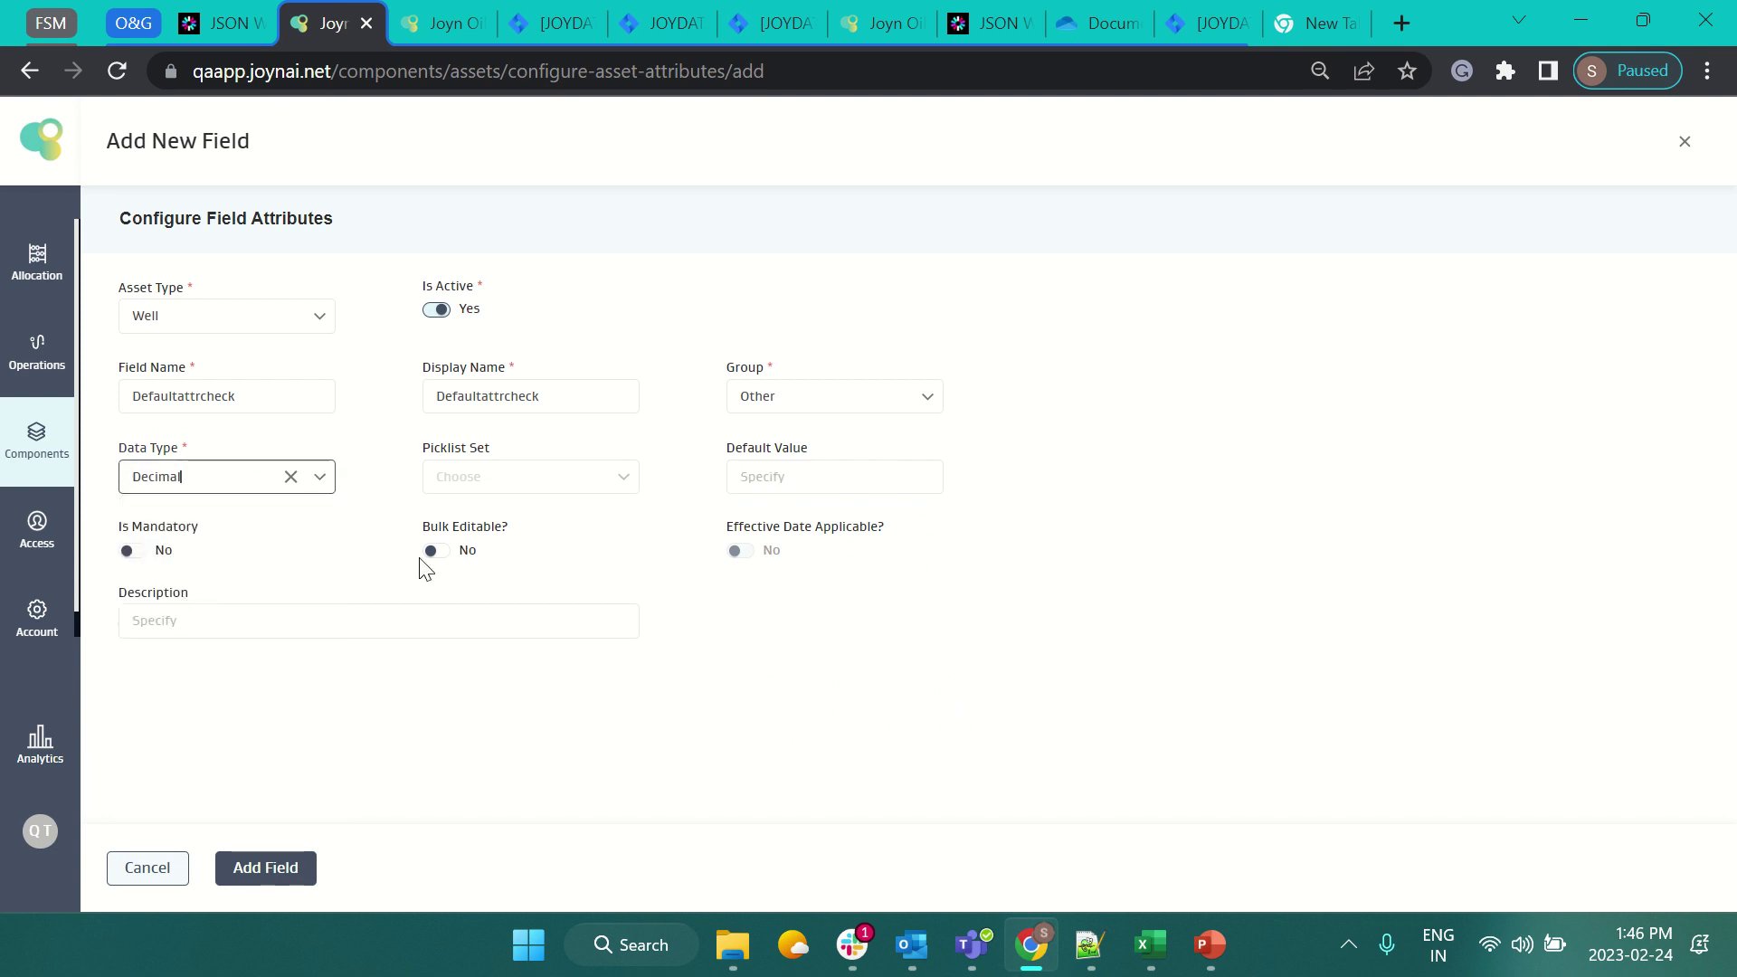
pyautogui.click(817, 480)
pyautogui.write('.8')
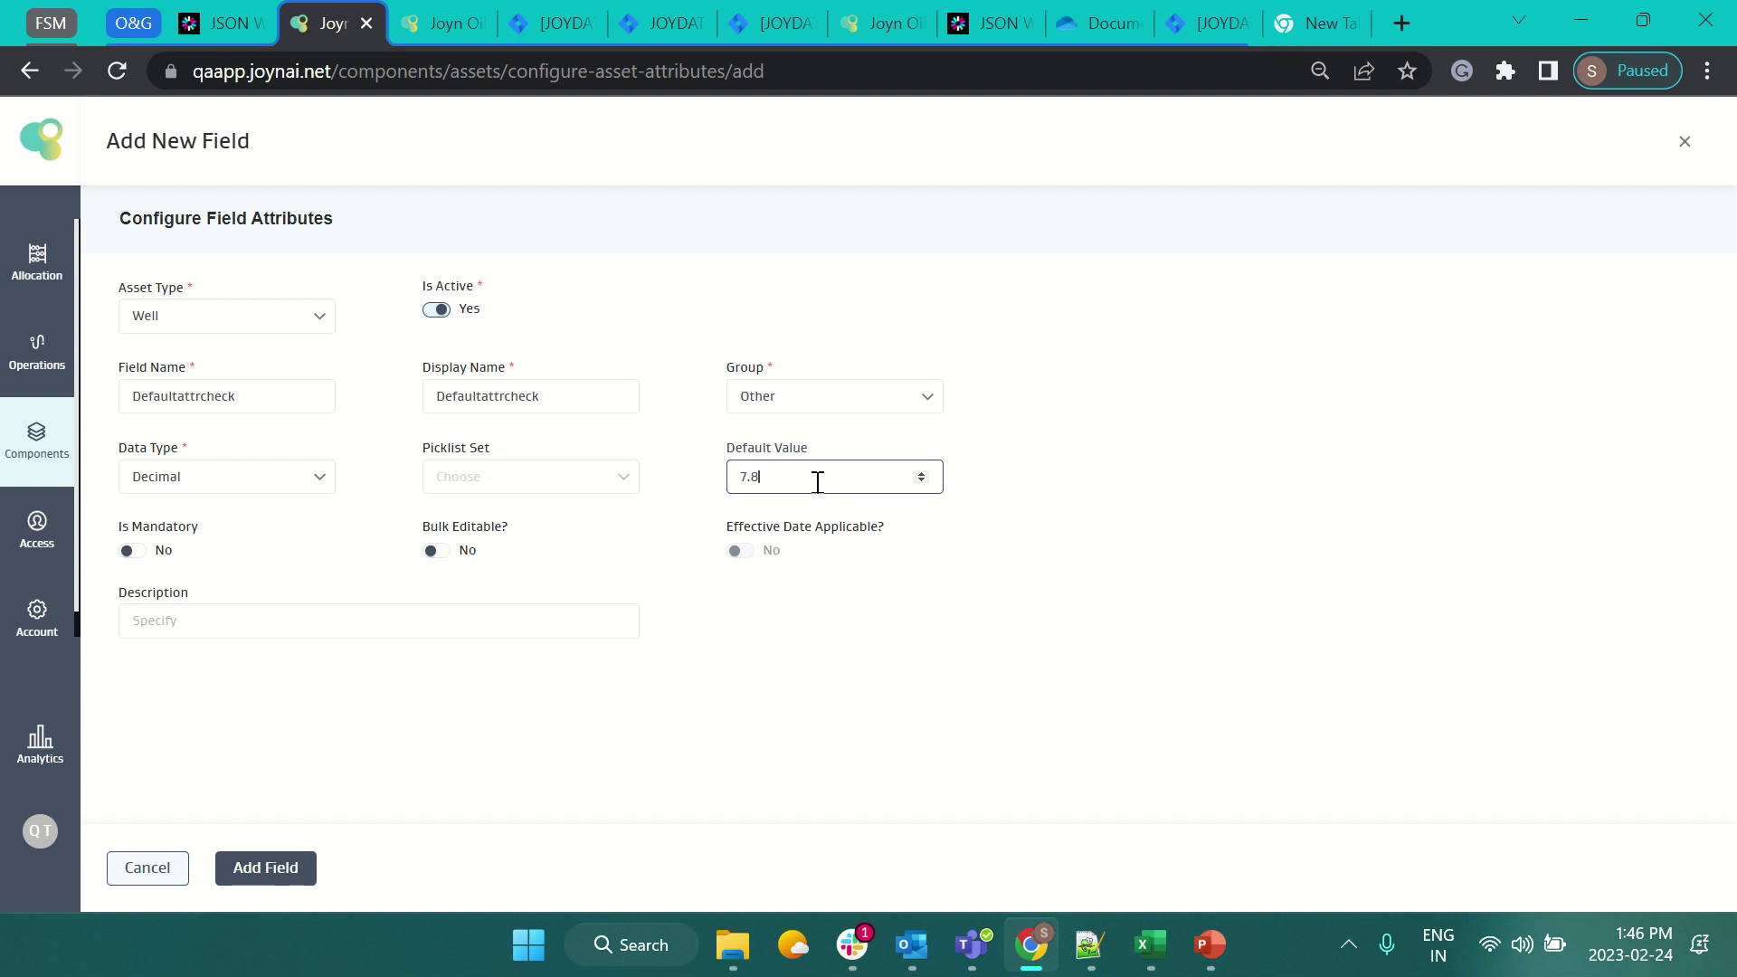
pyautogui.moveTo(922, 477)
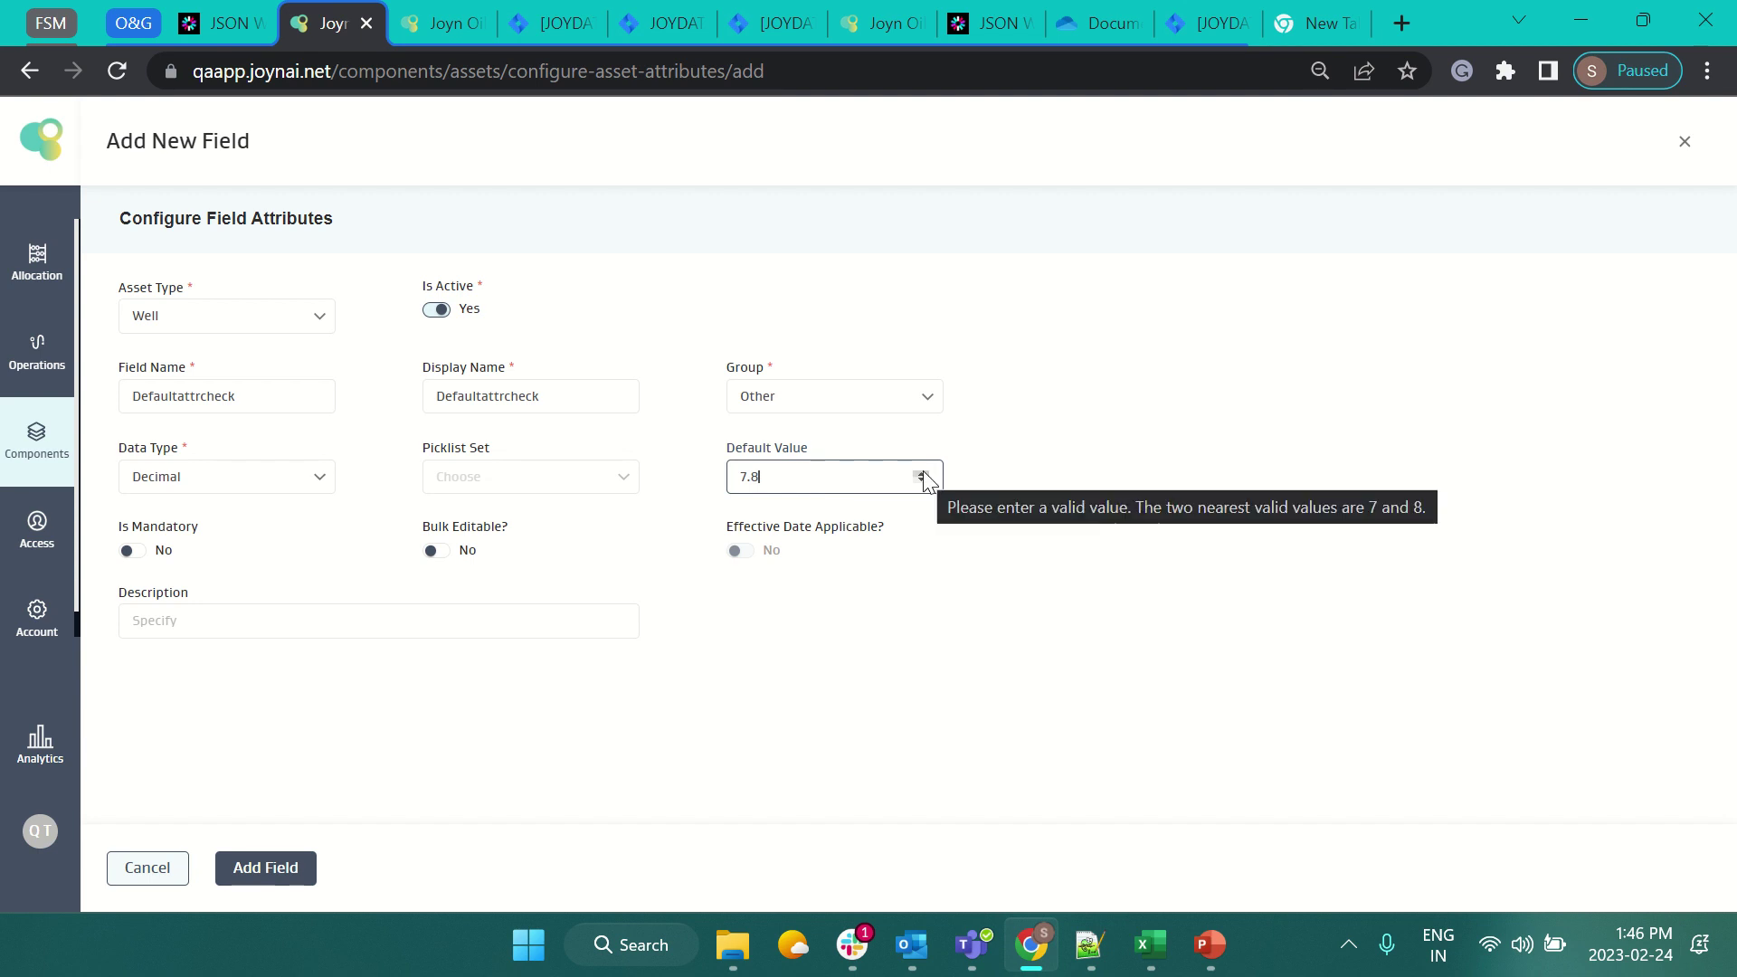
pyautogui.click(818, 794)
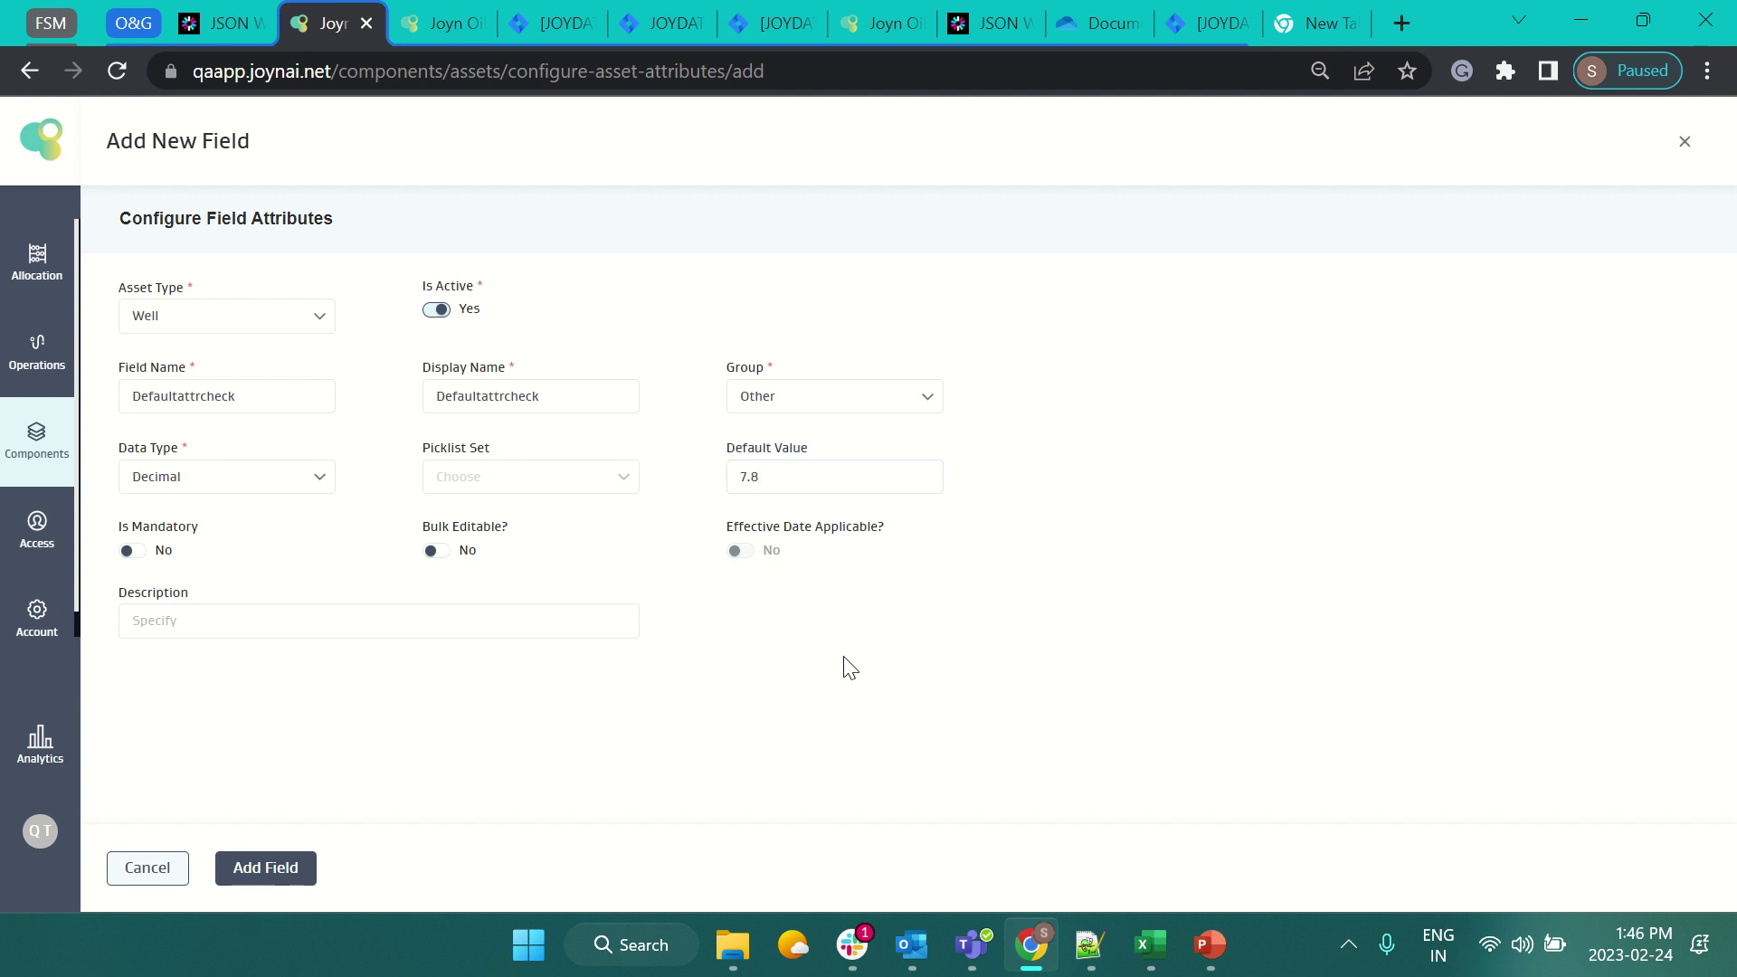
# Save Defaultattrcheck, sort the attribute grid by Default Value, and begin another field.
pyautogui.click(258, 873)
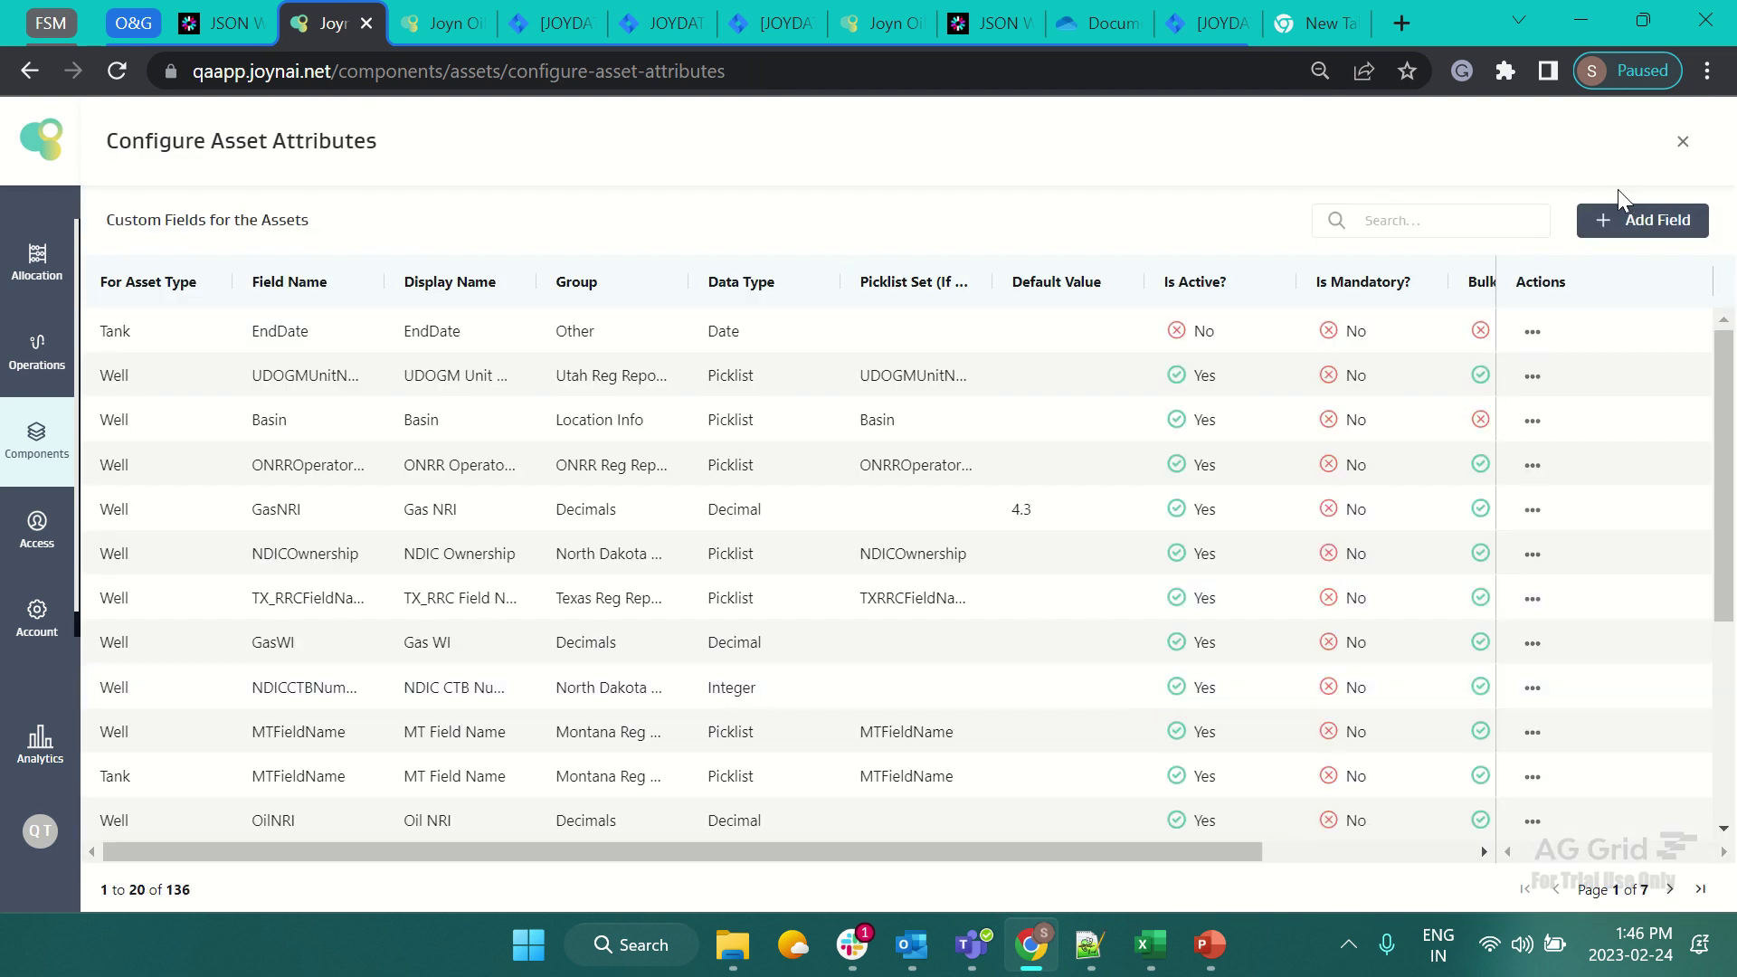
pyautogui.click(1055, 290)
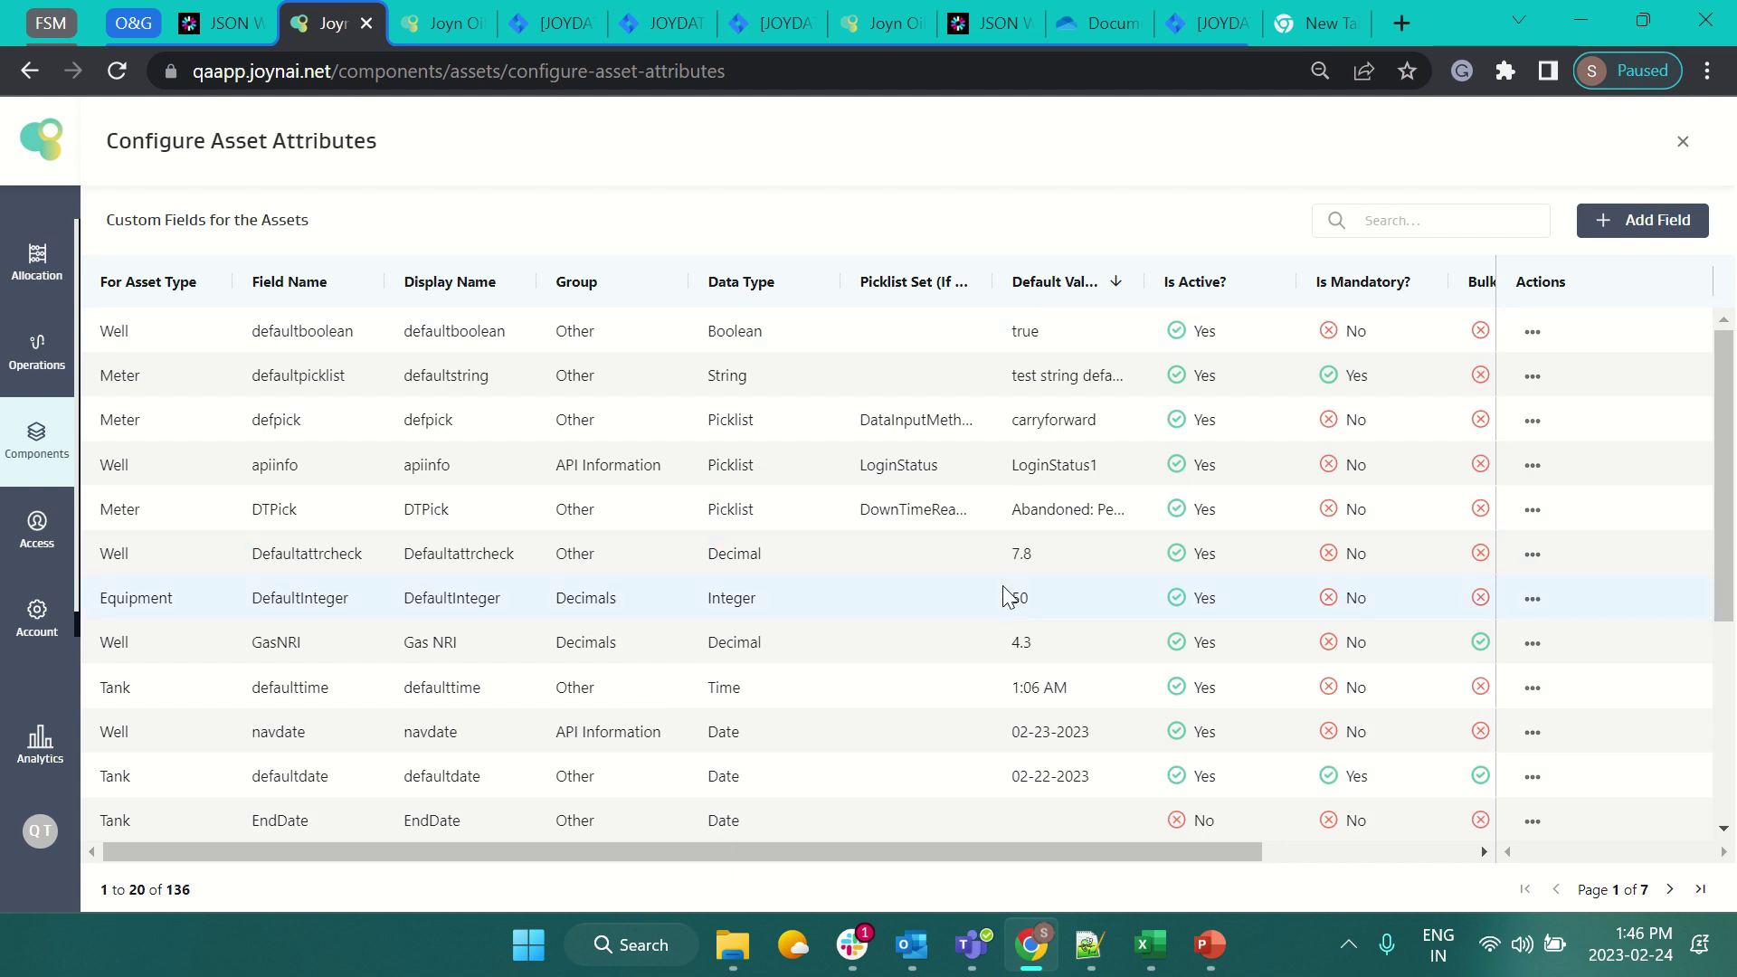
pyautogui.click(1645, 220)
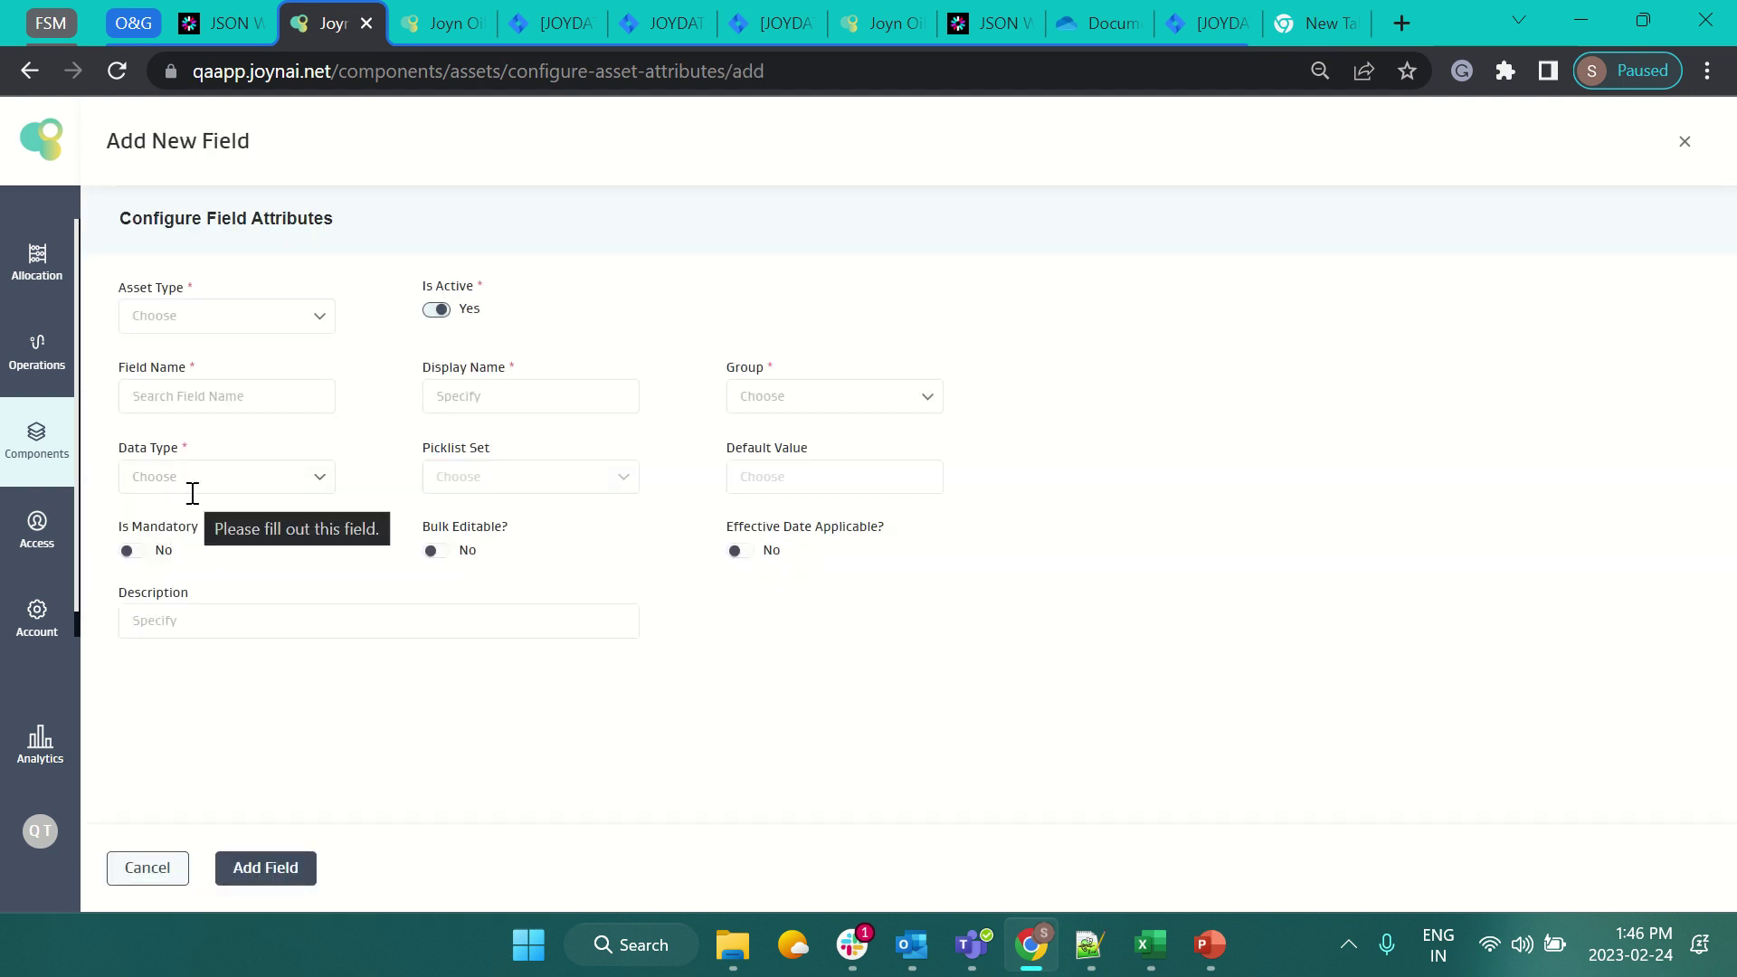
# Try Integer, then Picklist with set TXRRCDistrict, then SystemUserStatus defaulting to Active.
pyautogui.click(190, 492)
pyautogui.click(181, 653)
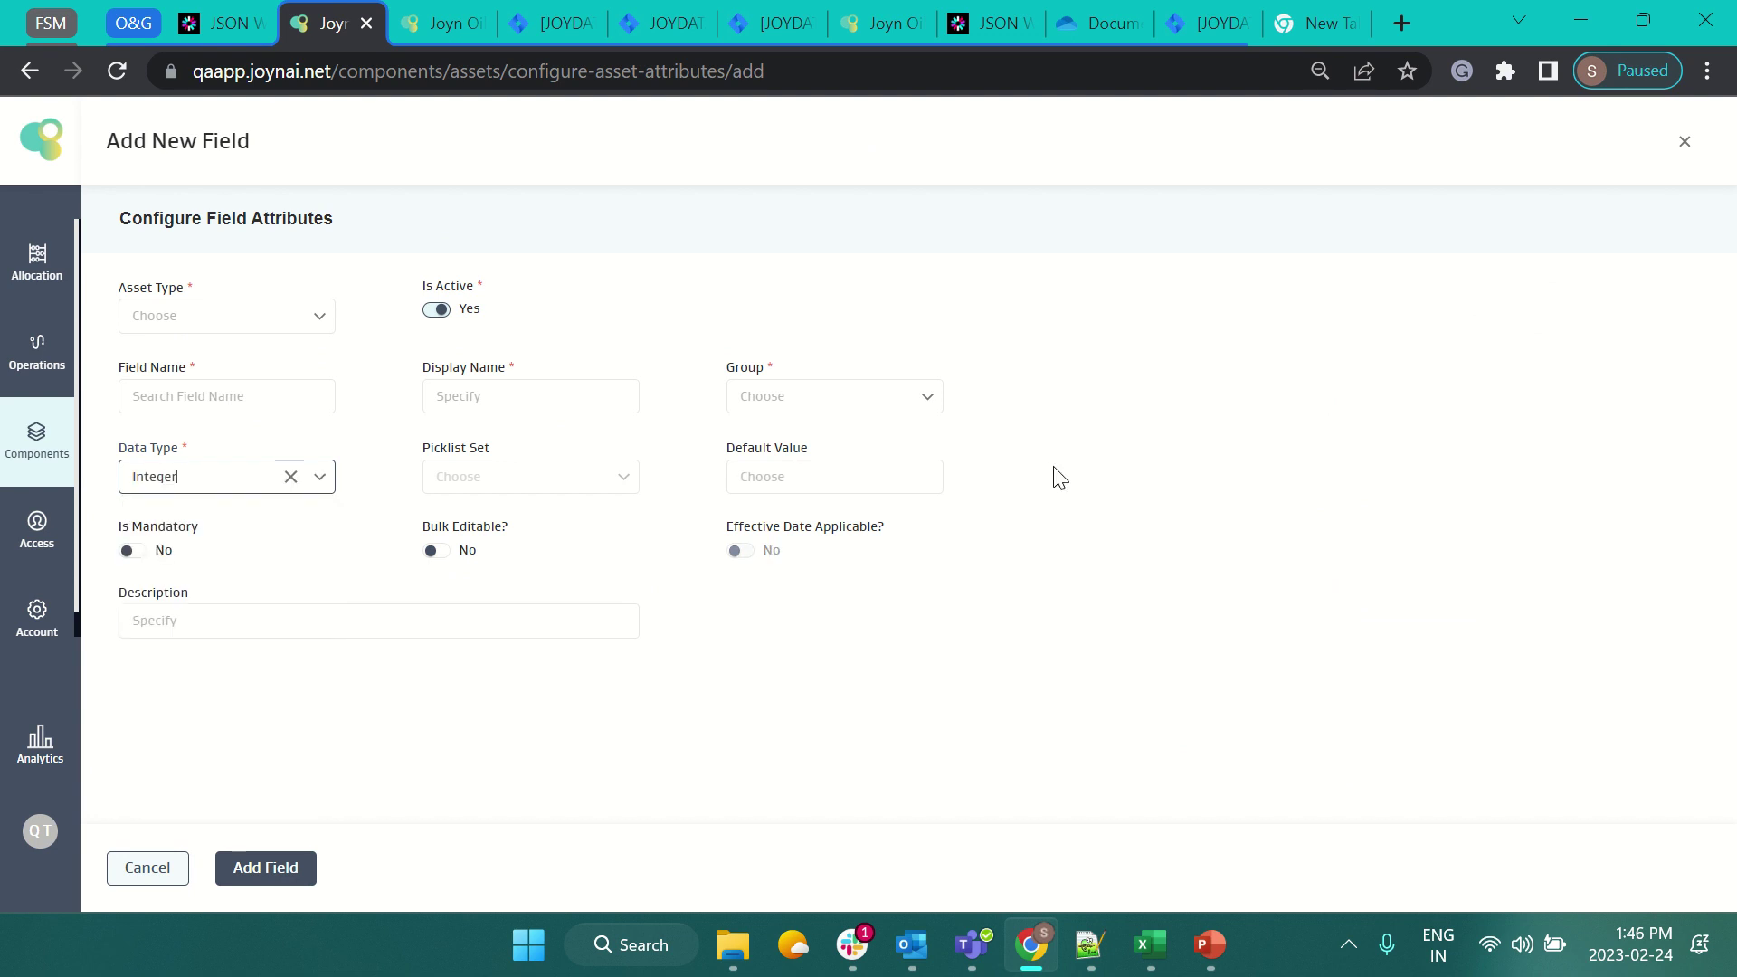
pyautogui.click(319, 481)
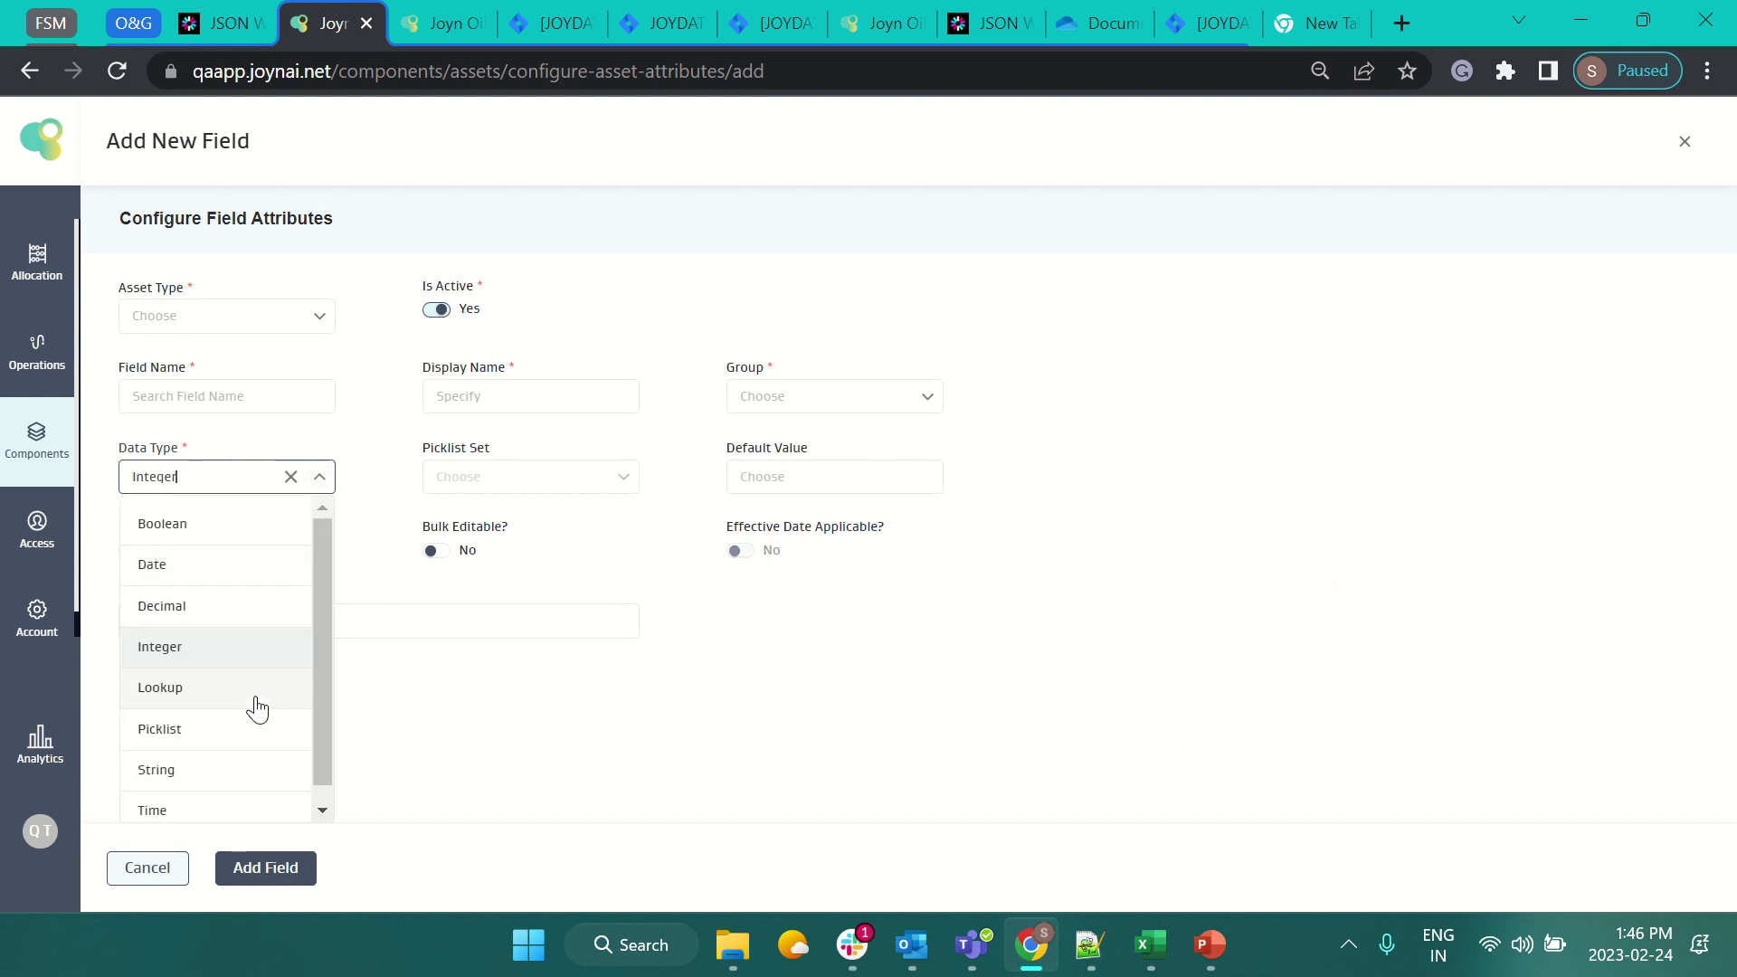
pyautogui.click(252, 729)
pyautogui.click(571, 481)
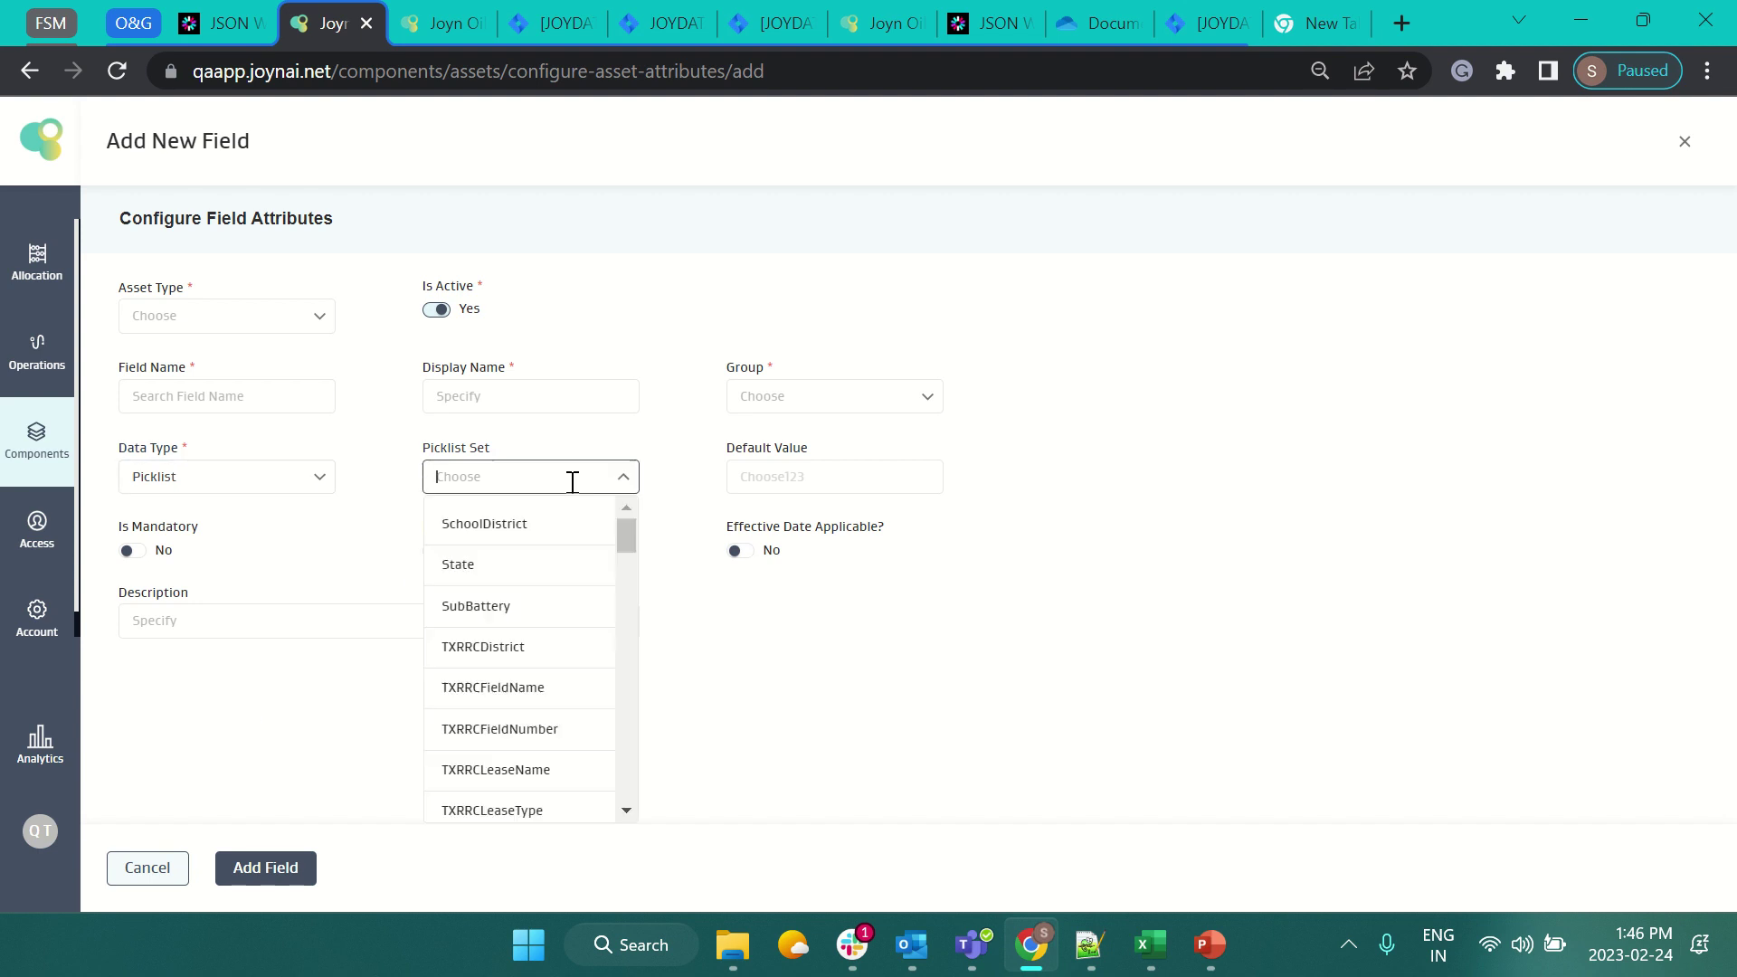
pyautogui.click(511, 649)
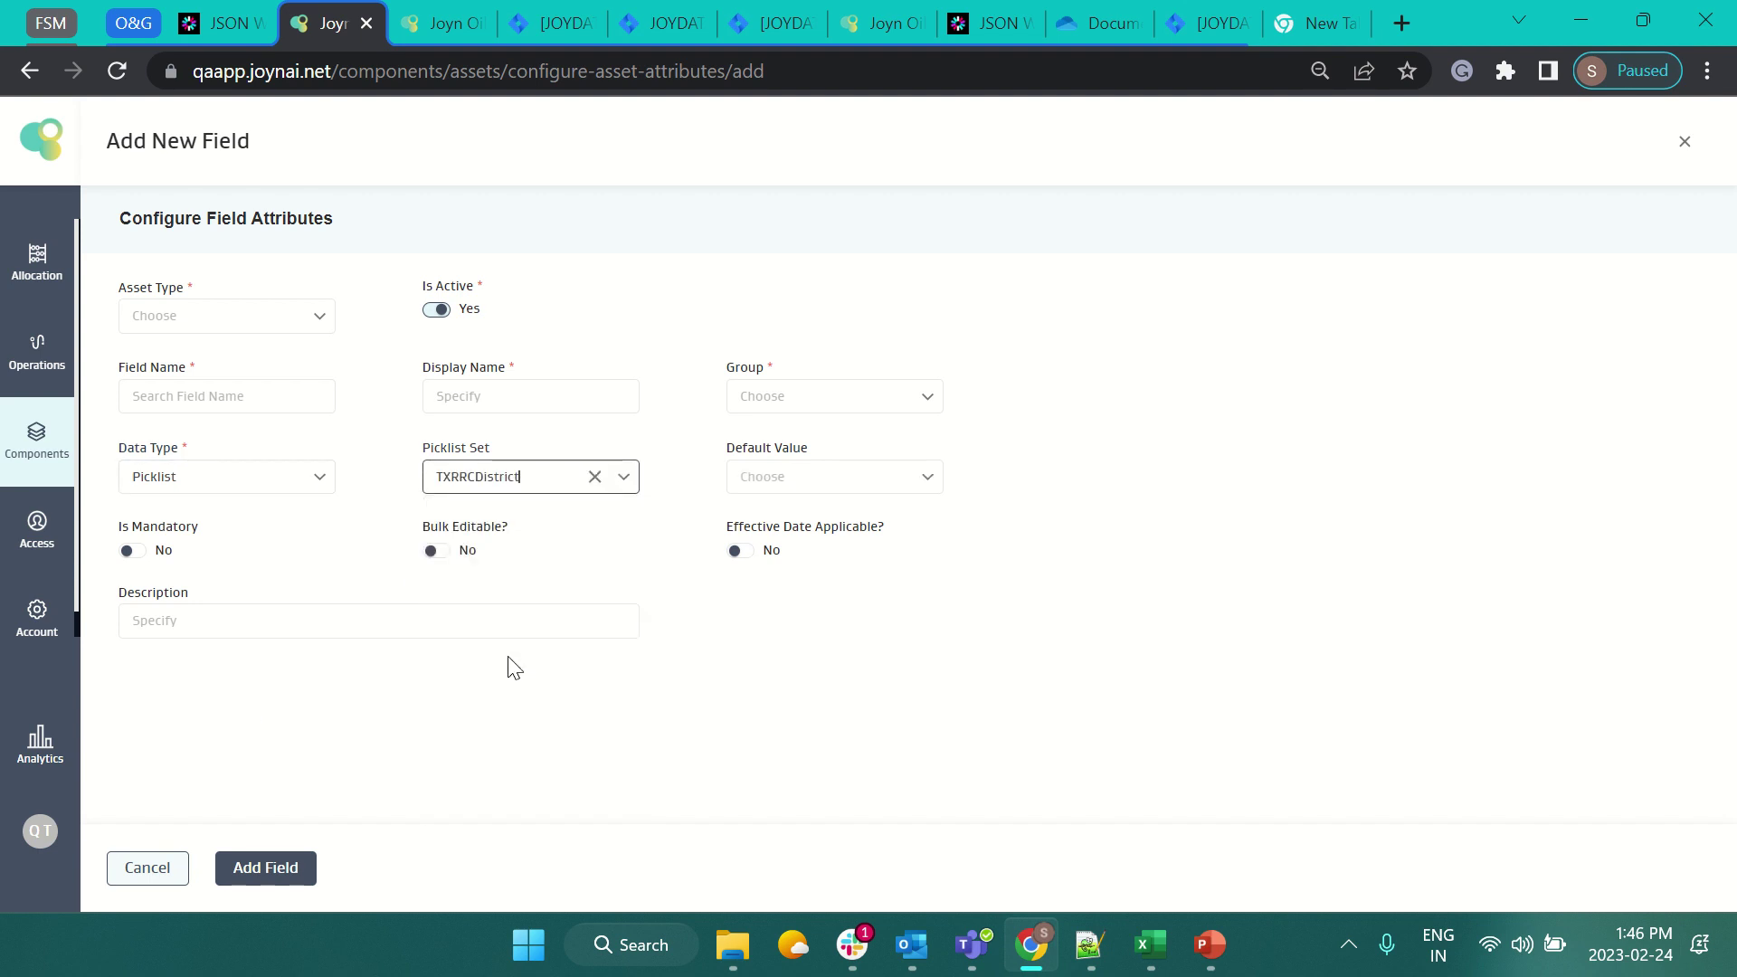
pyautogui.click(622, 478)
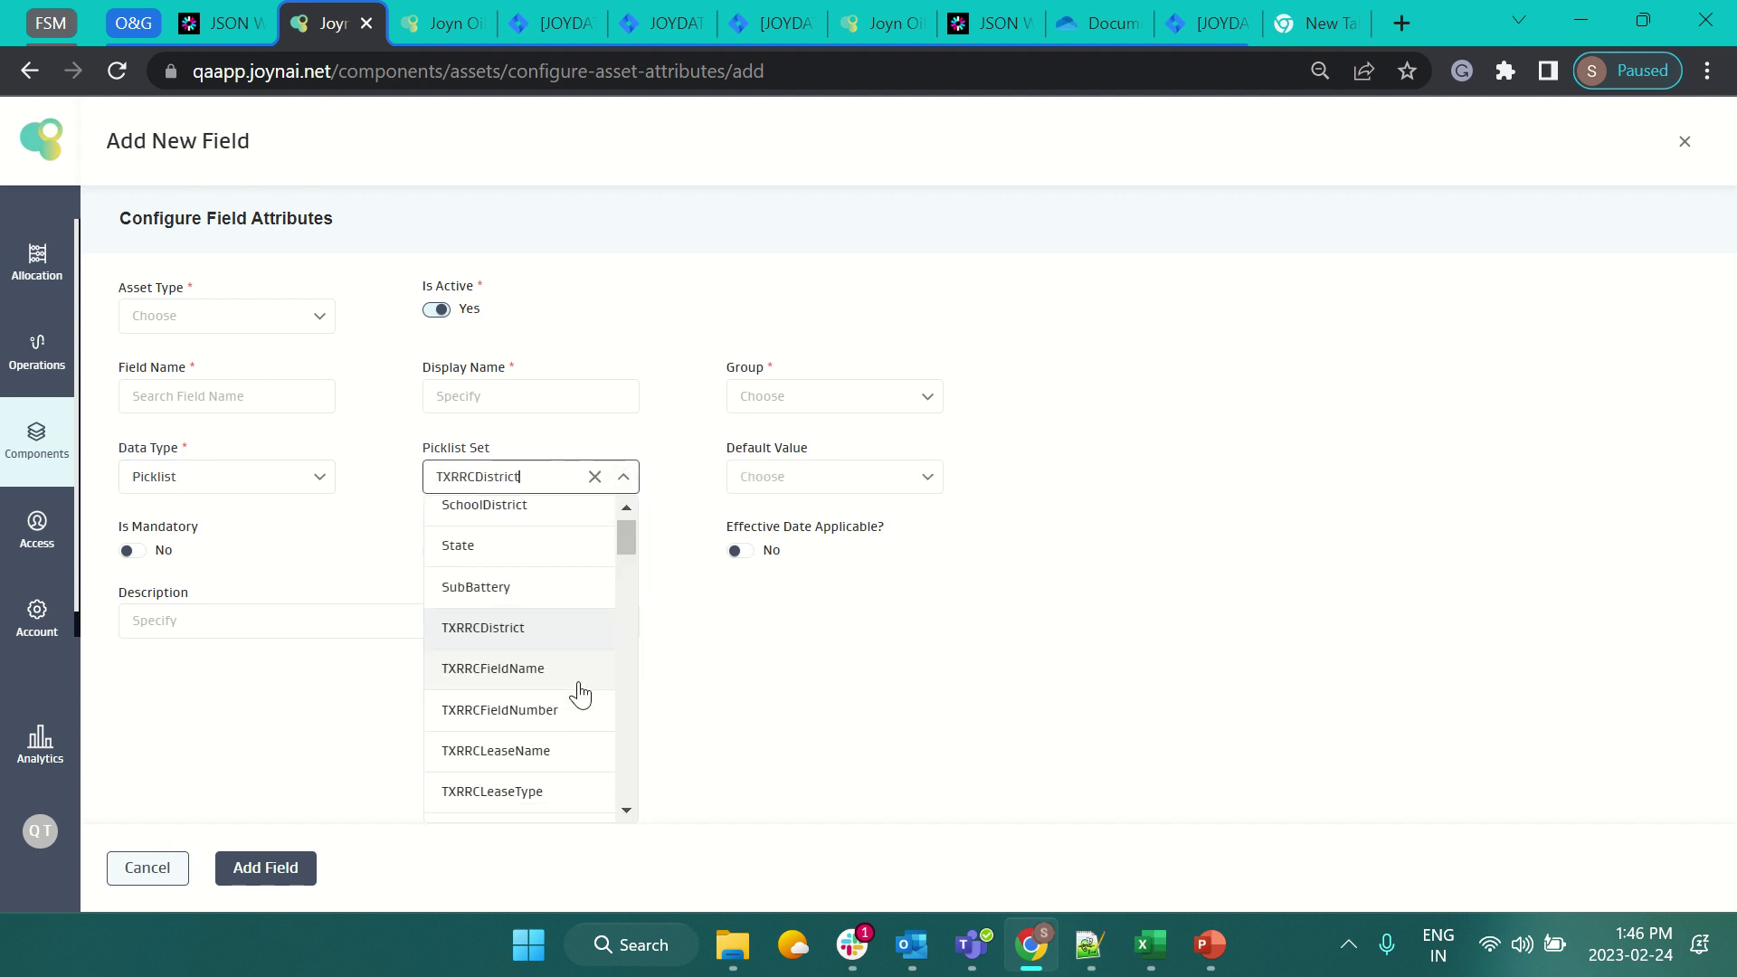
pyautogui.scroll(-3, 574, 690)
pyautogui.click(556, 680)
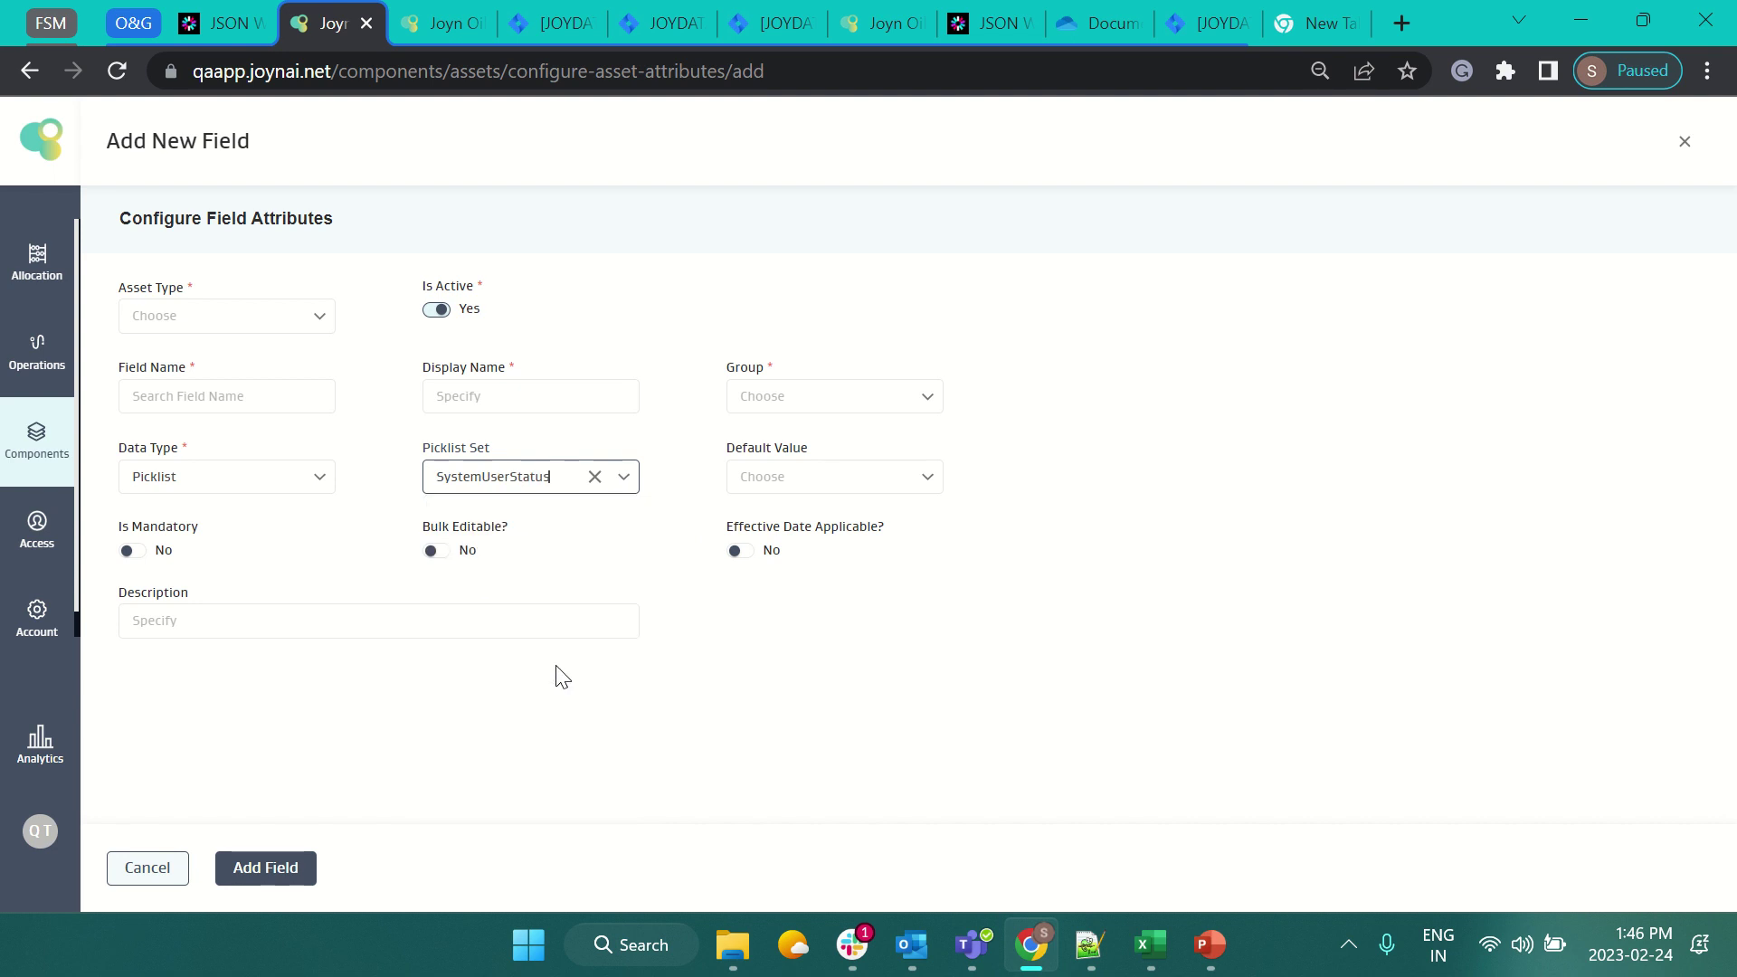
pyautogui.click(863, 475)
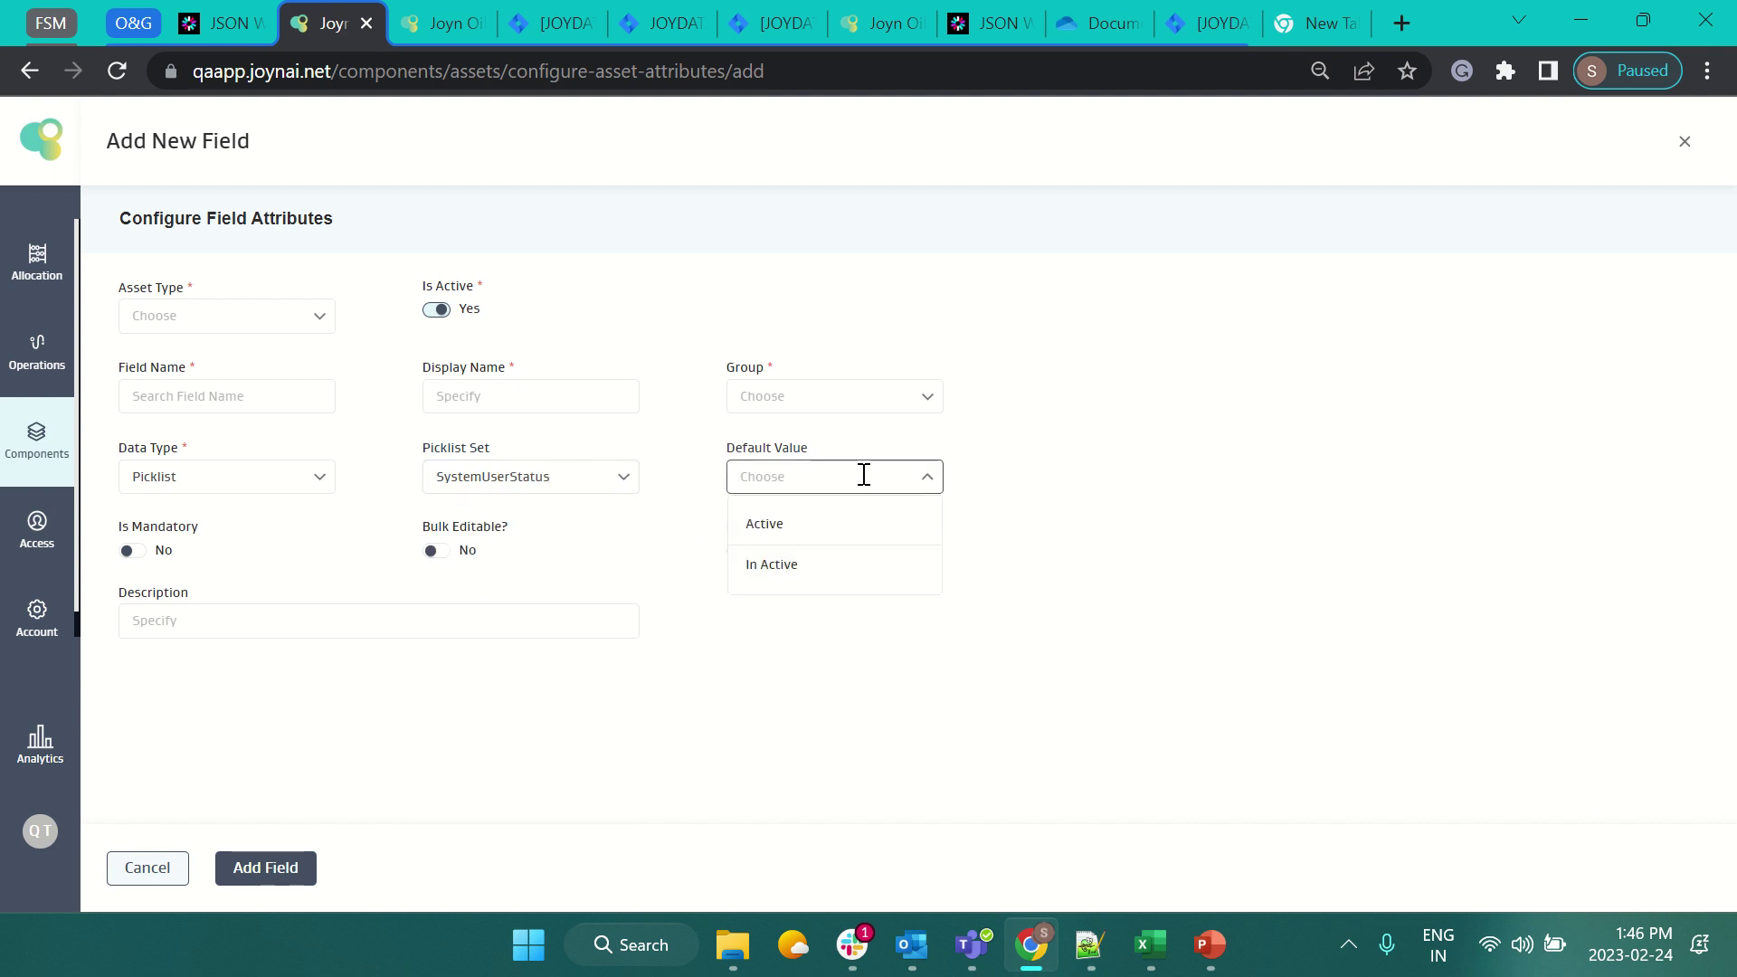
pyautogui.click(805, 529)
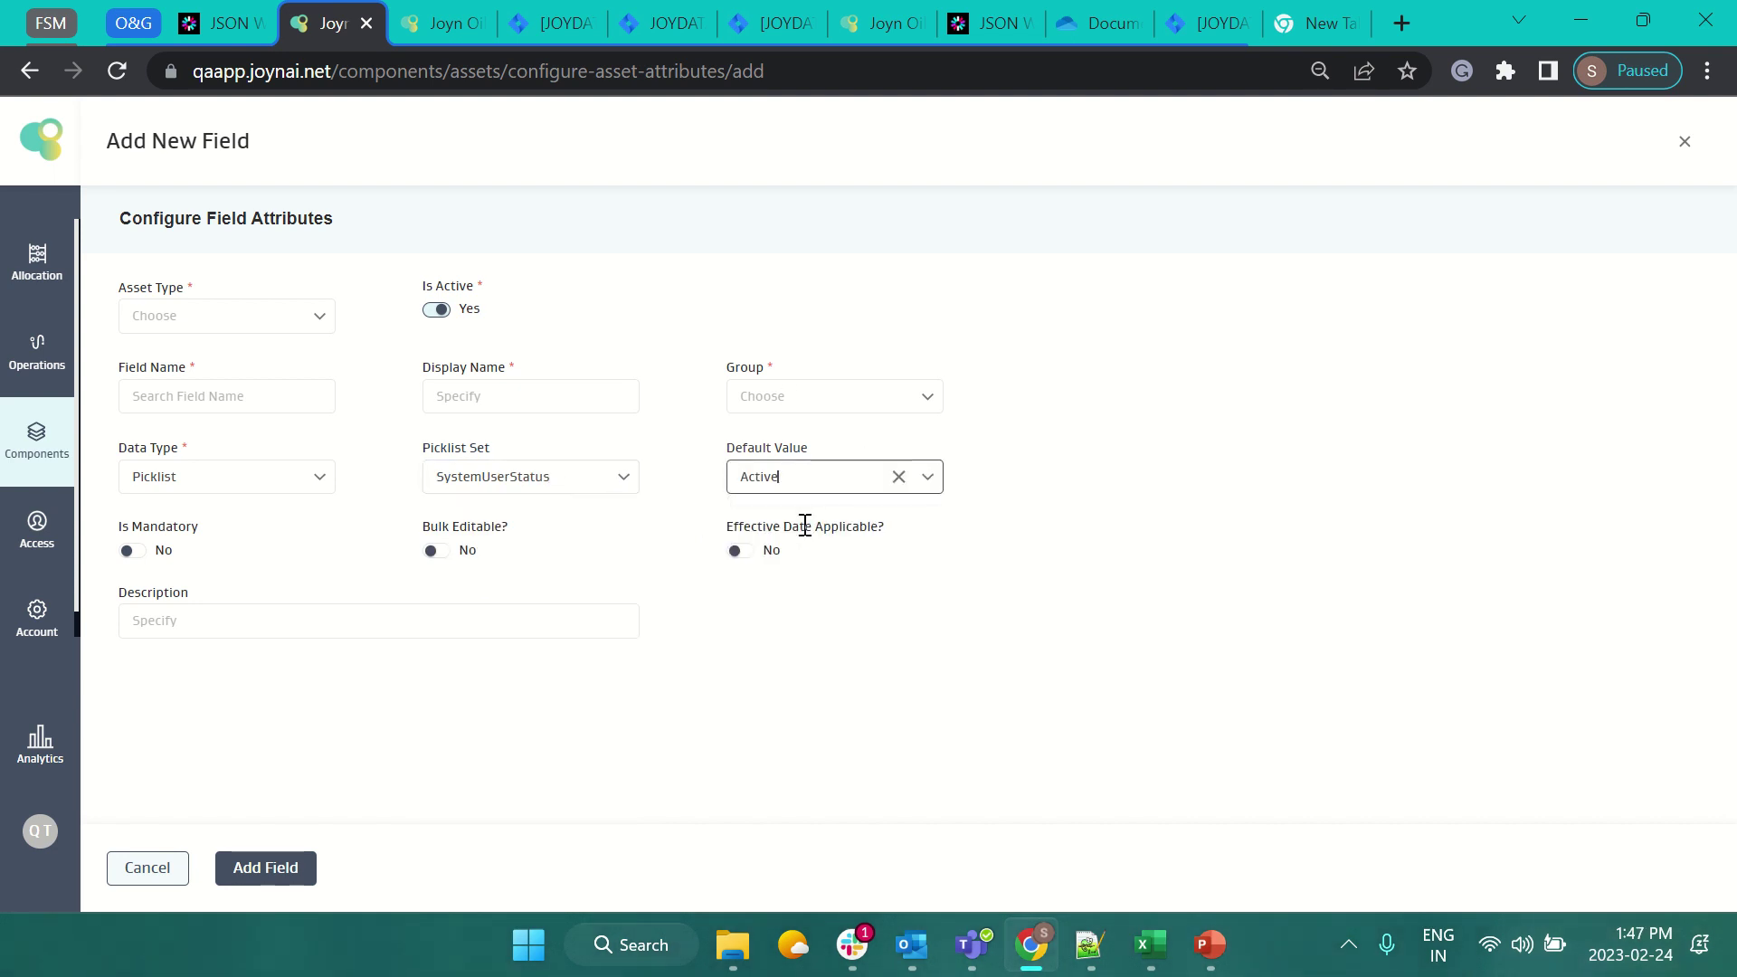
# Switch the data type to String, check its default options, then make it Time.
pyautogui.click(268, 463)
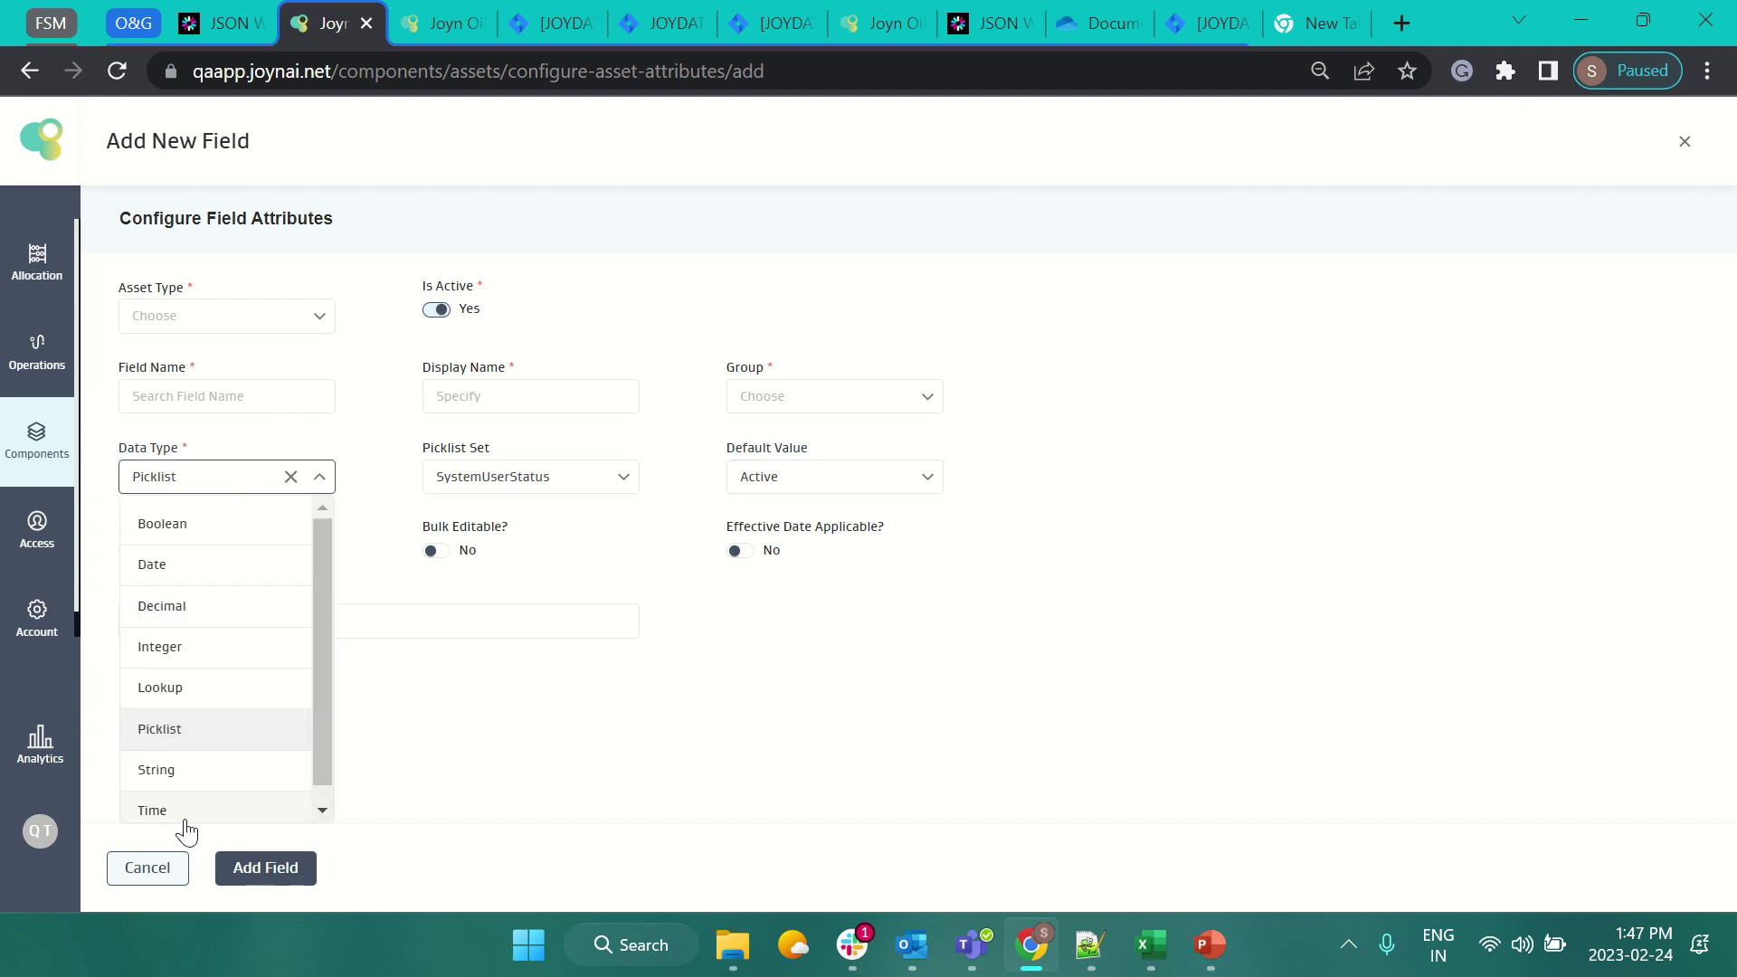
pyautogui.click(226, 787)
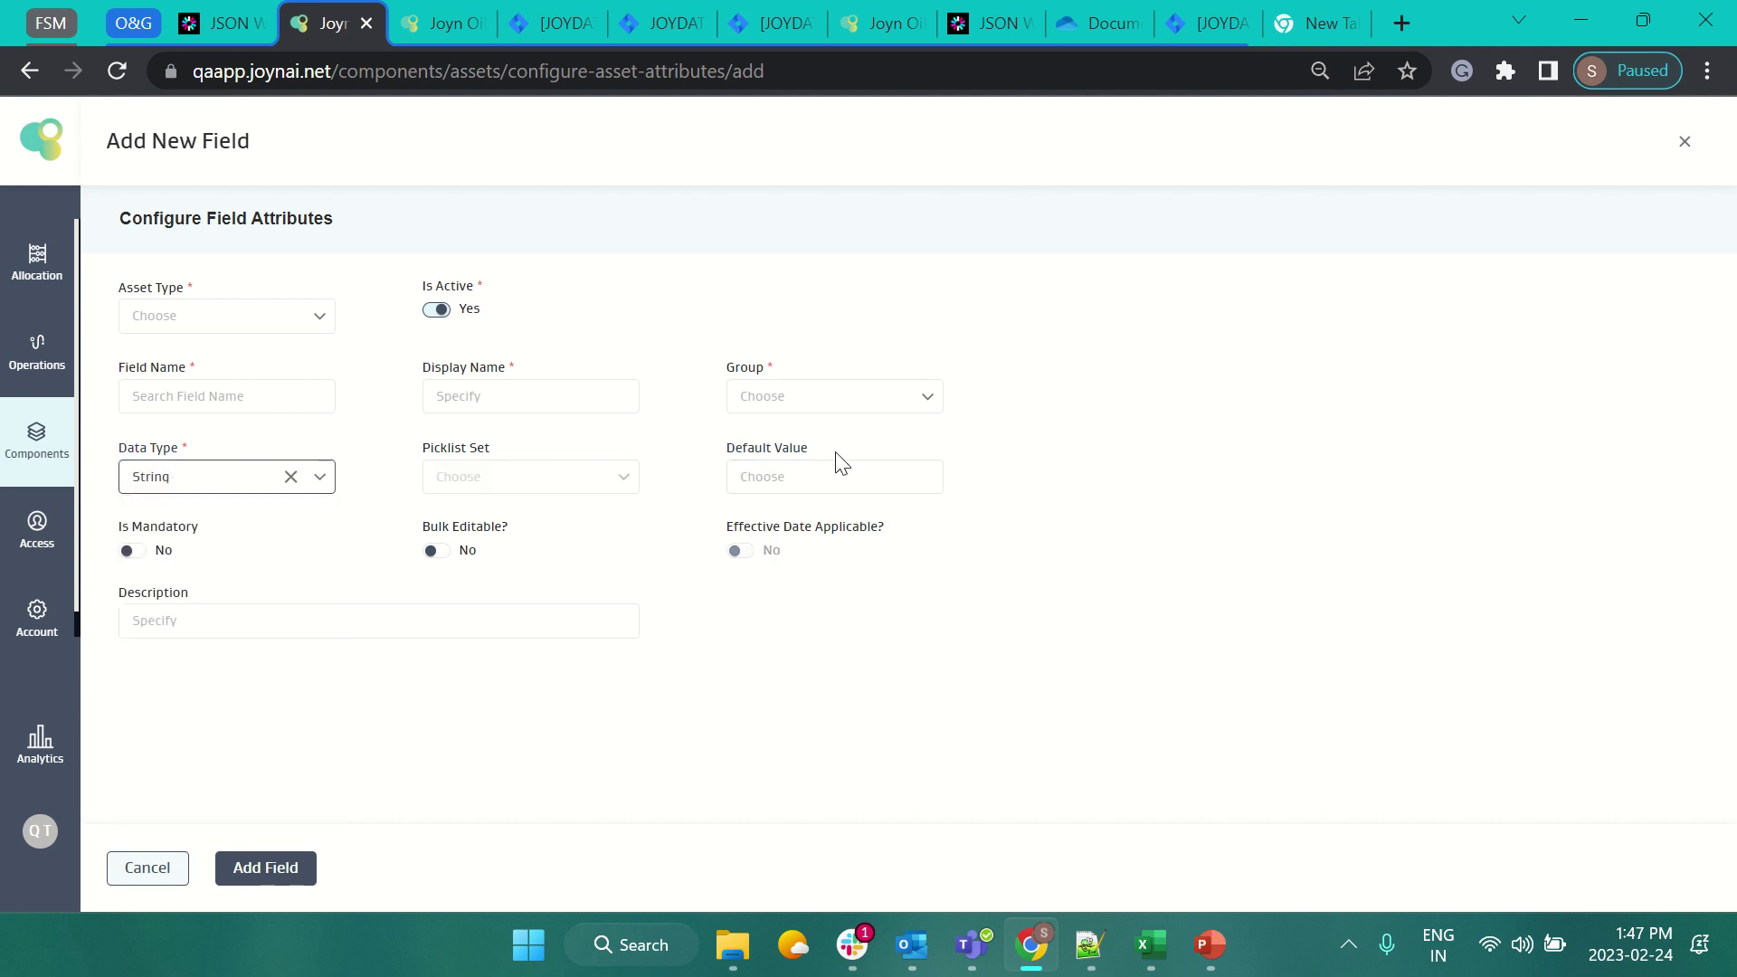
pyautogui.click(792, 477)
pyautogui.click(223, 477)
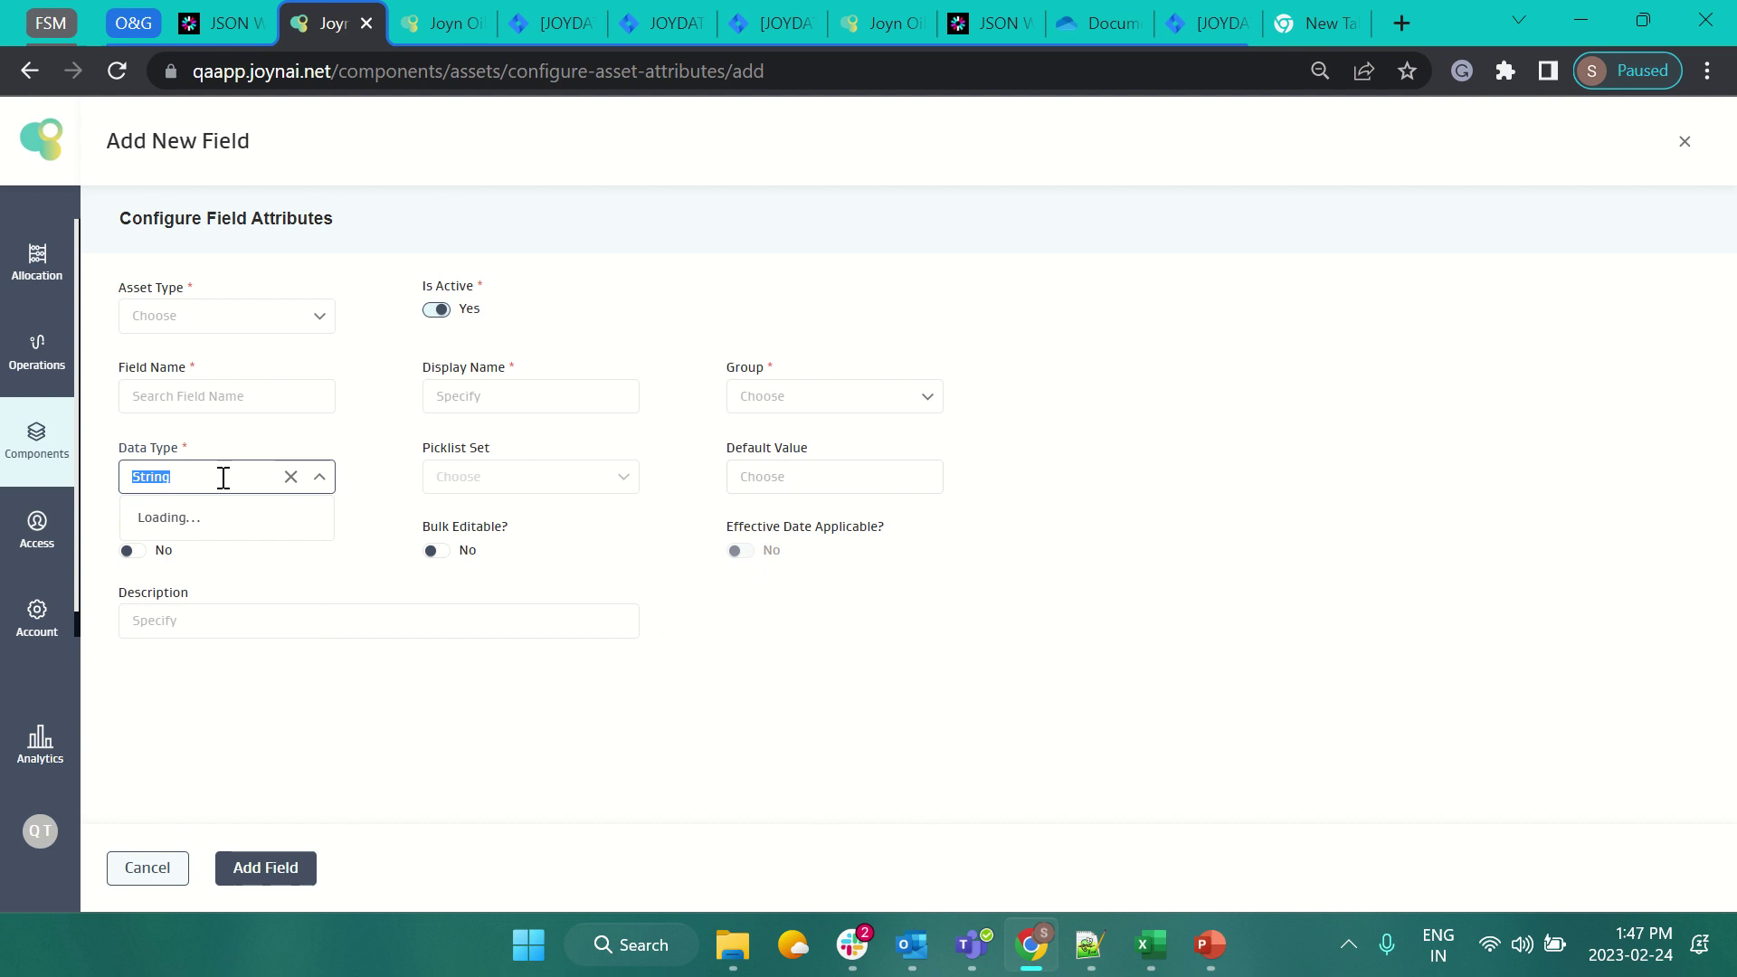
pyautogui.click(177, 797)
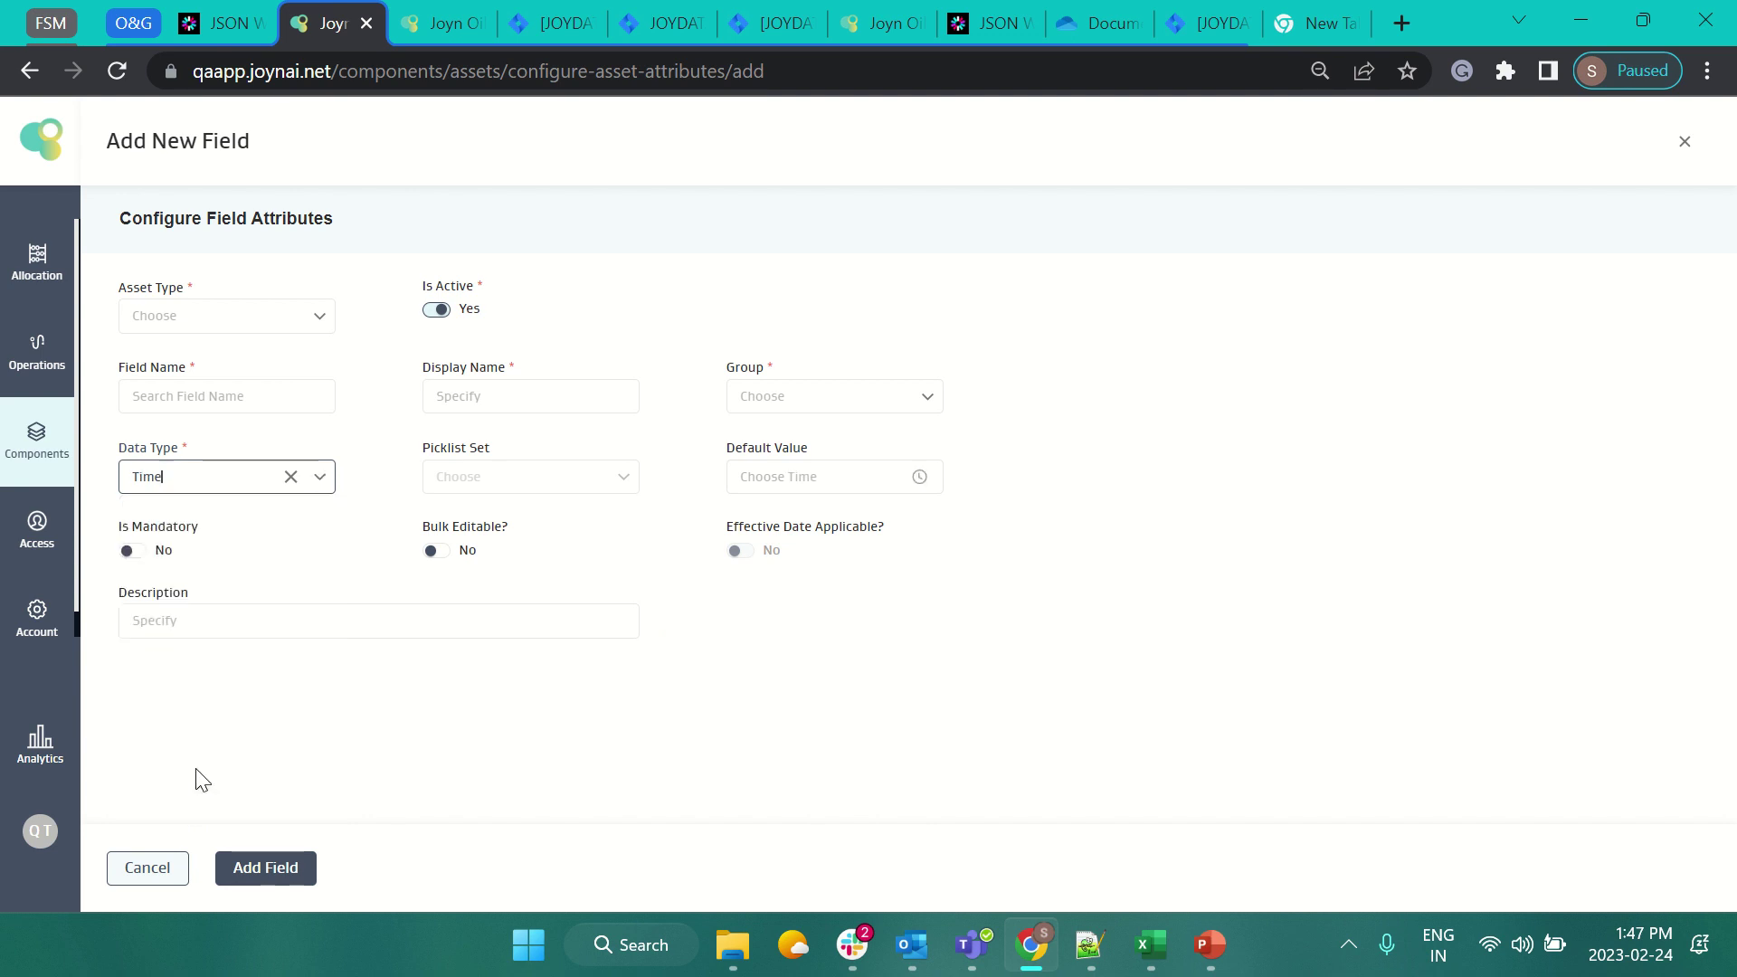
# Abandon the unsaved field, show the Wells list and start a new well.
pyautogui.click(1686, 140)
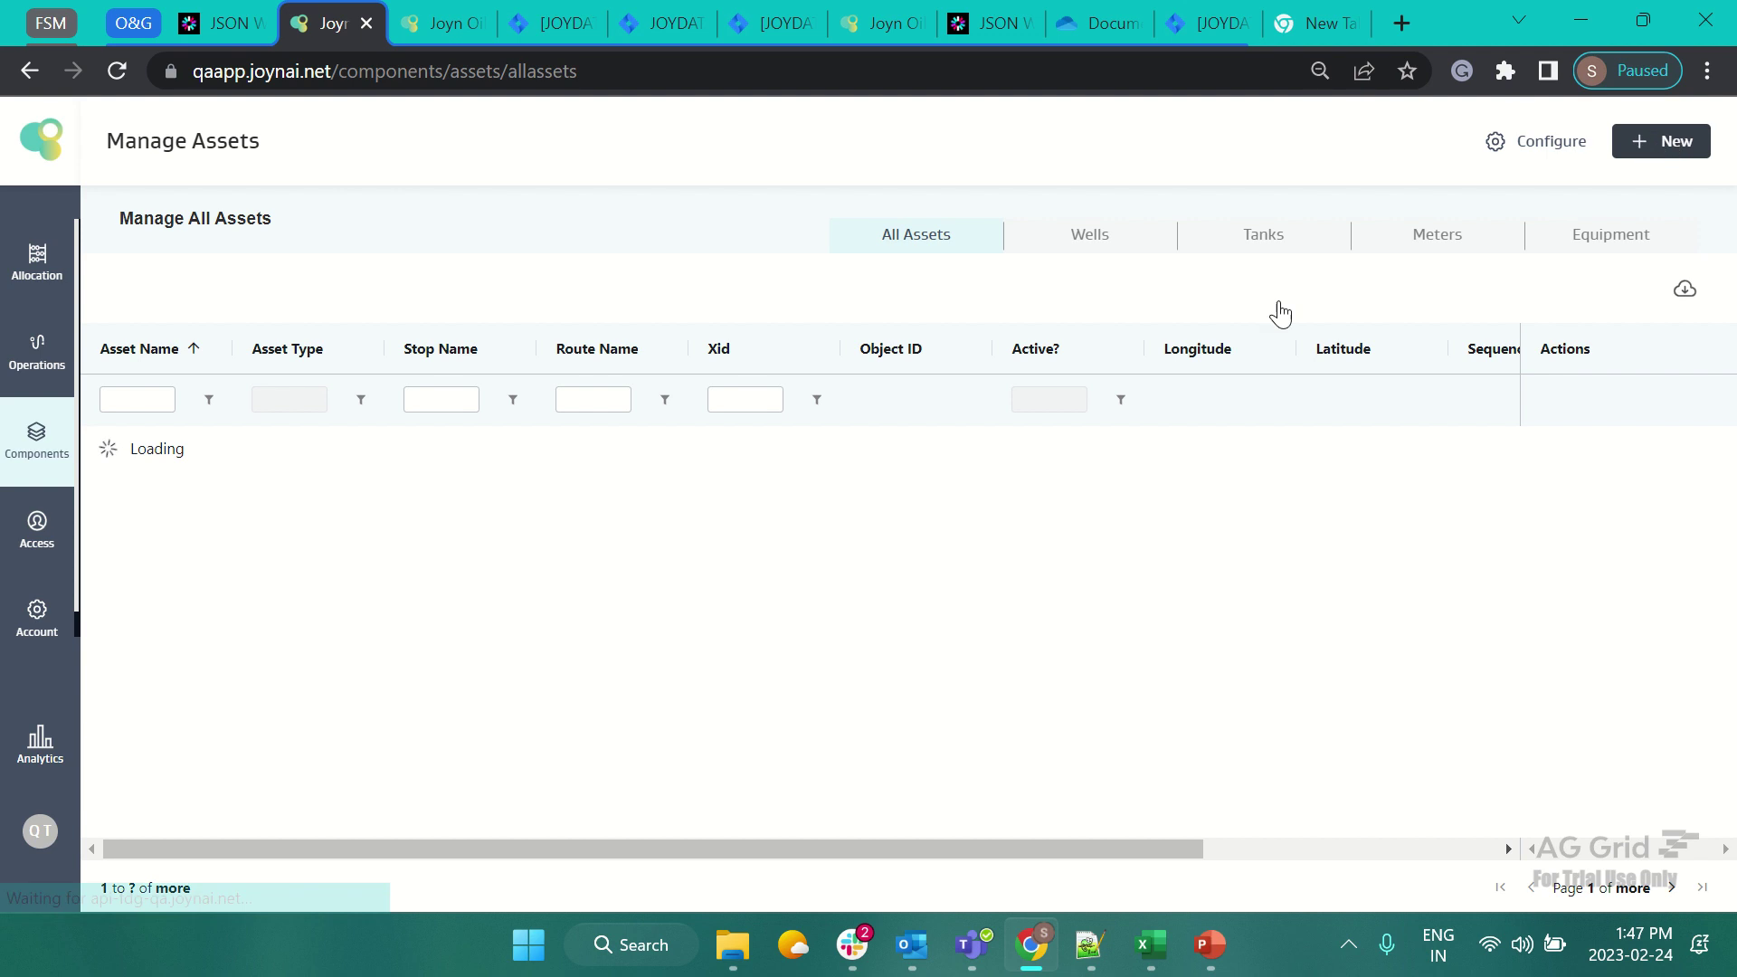
pyautogui.click(1094, 237)
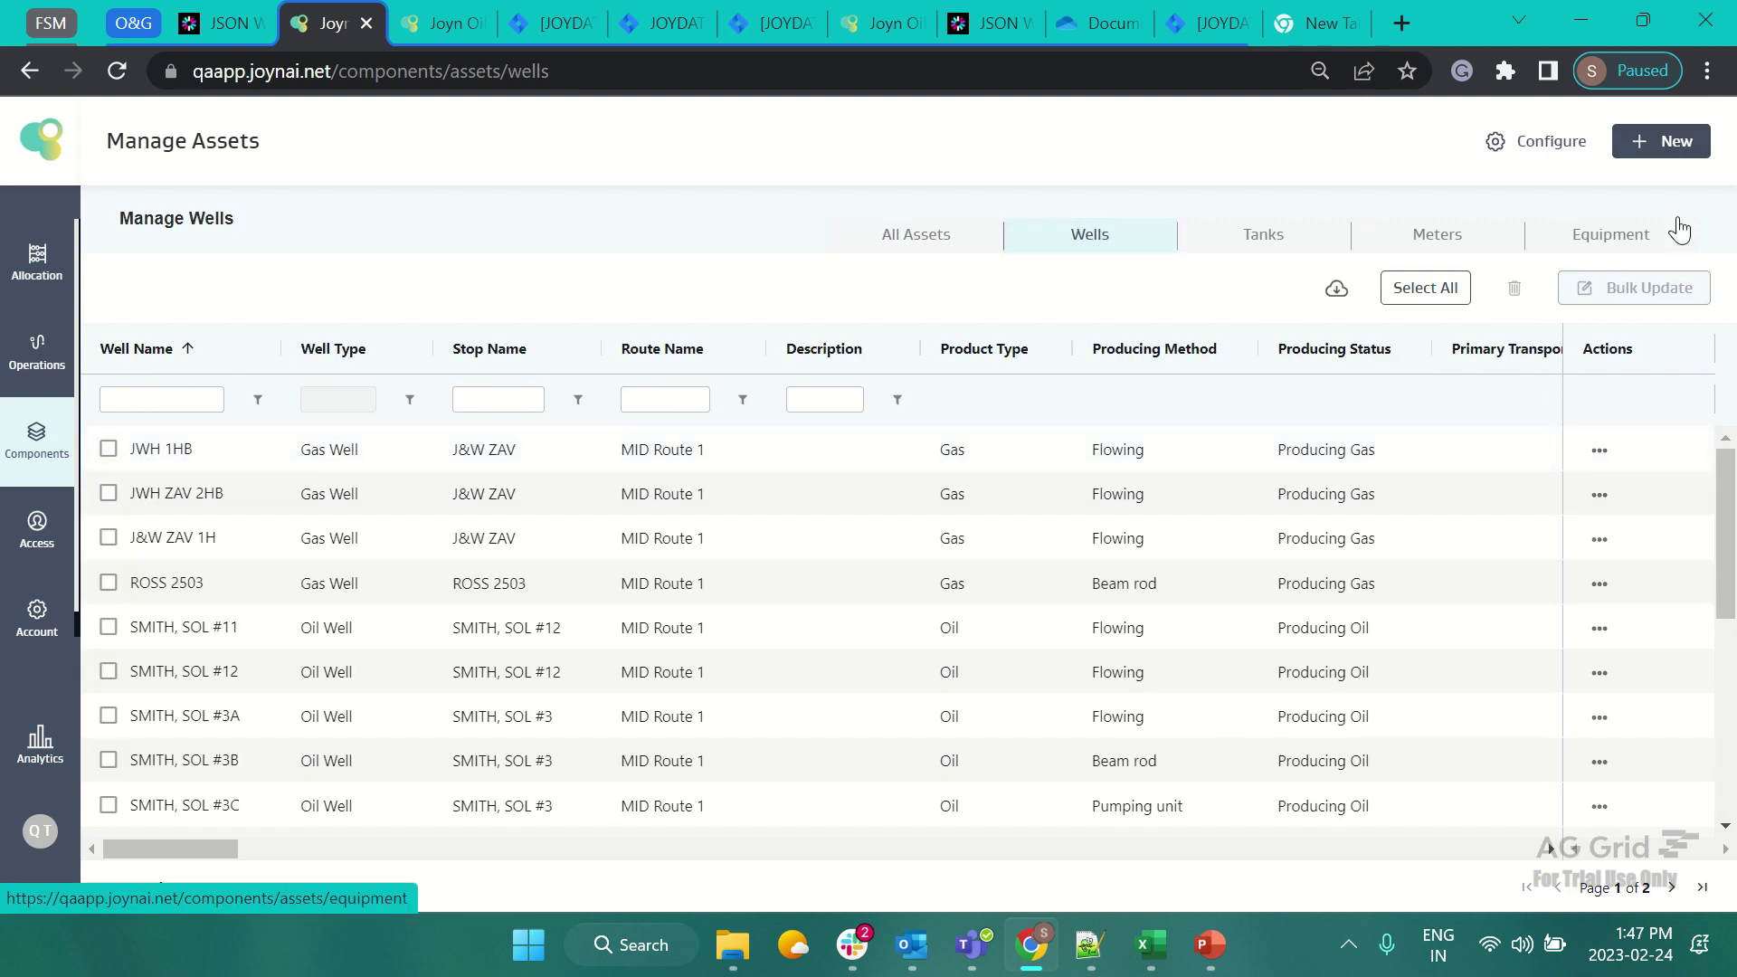
pyautogui.click(1640, 129)
pyautogui.click(1610, 190)
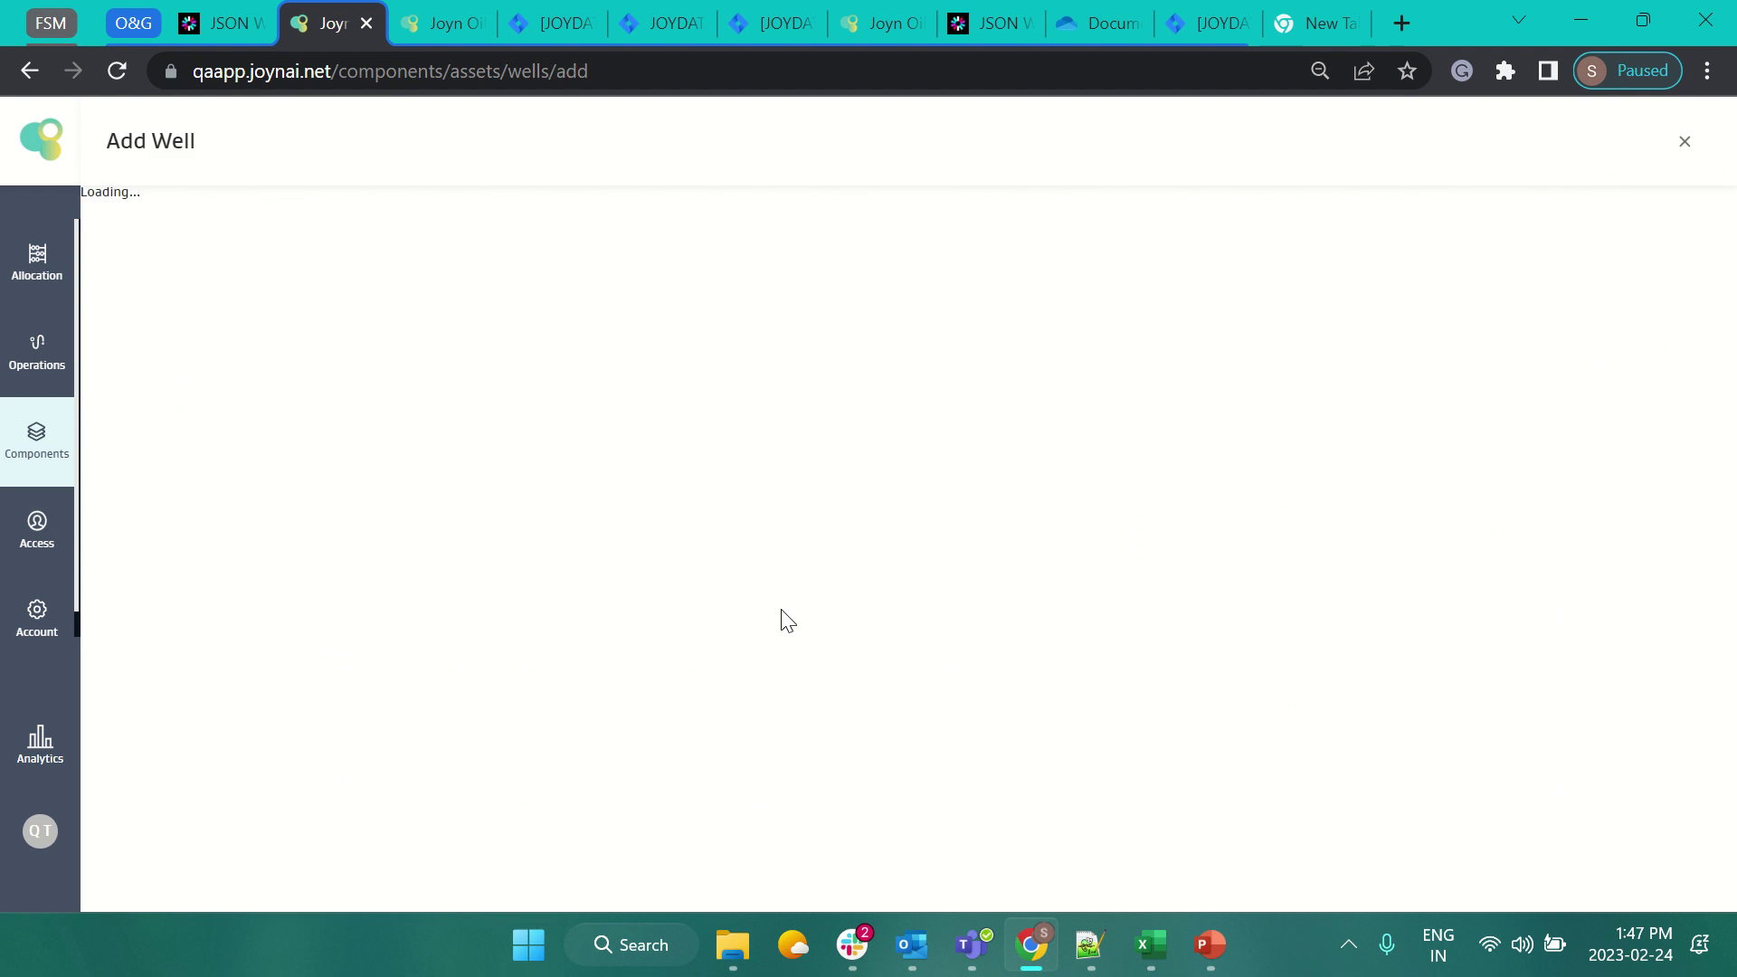
pyautogui.scroll(-3, 781, 618)
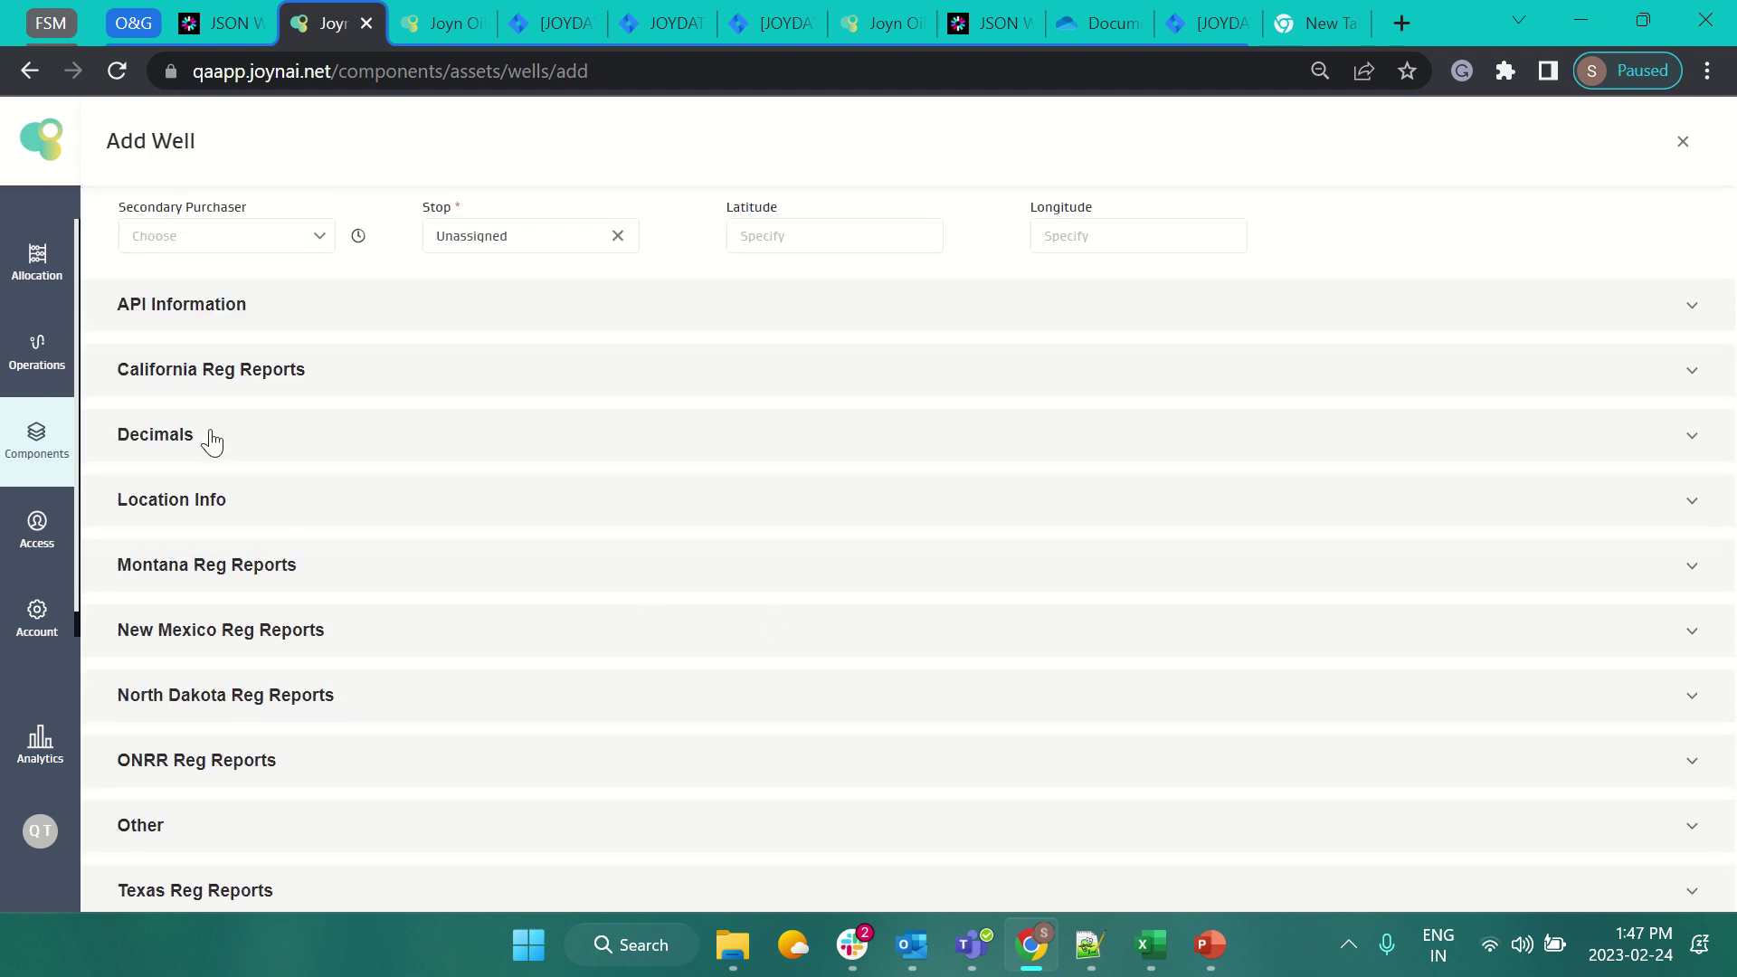
# Confirm the well's Other and Decimals groups prefill Defaultattrcheck 7.8, then close the form.
pyautogui.click(260, 837)
pyautogui.scroll(-3, 752, 655)
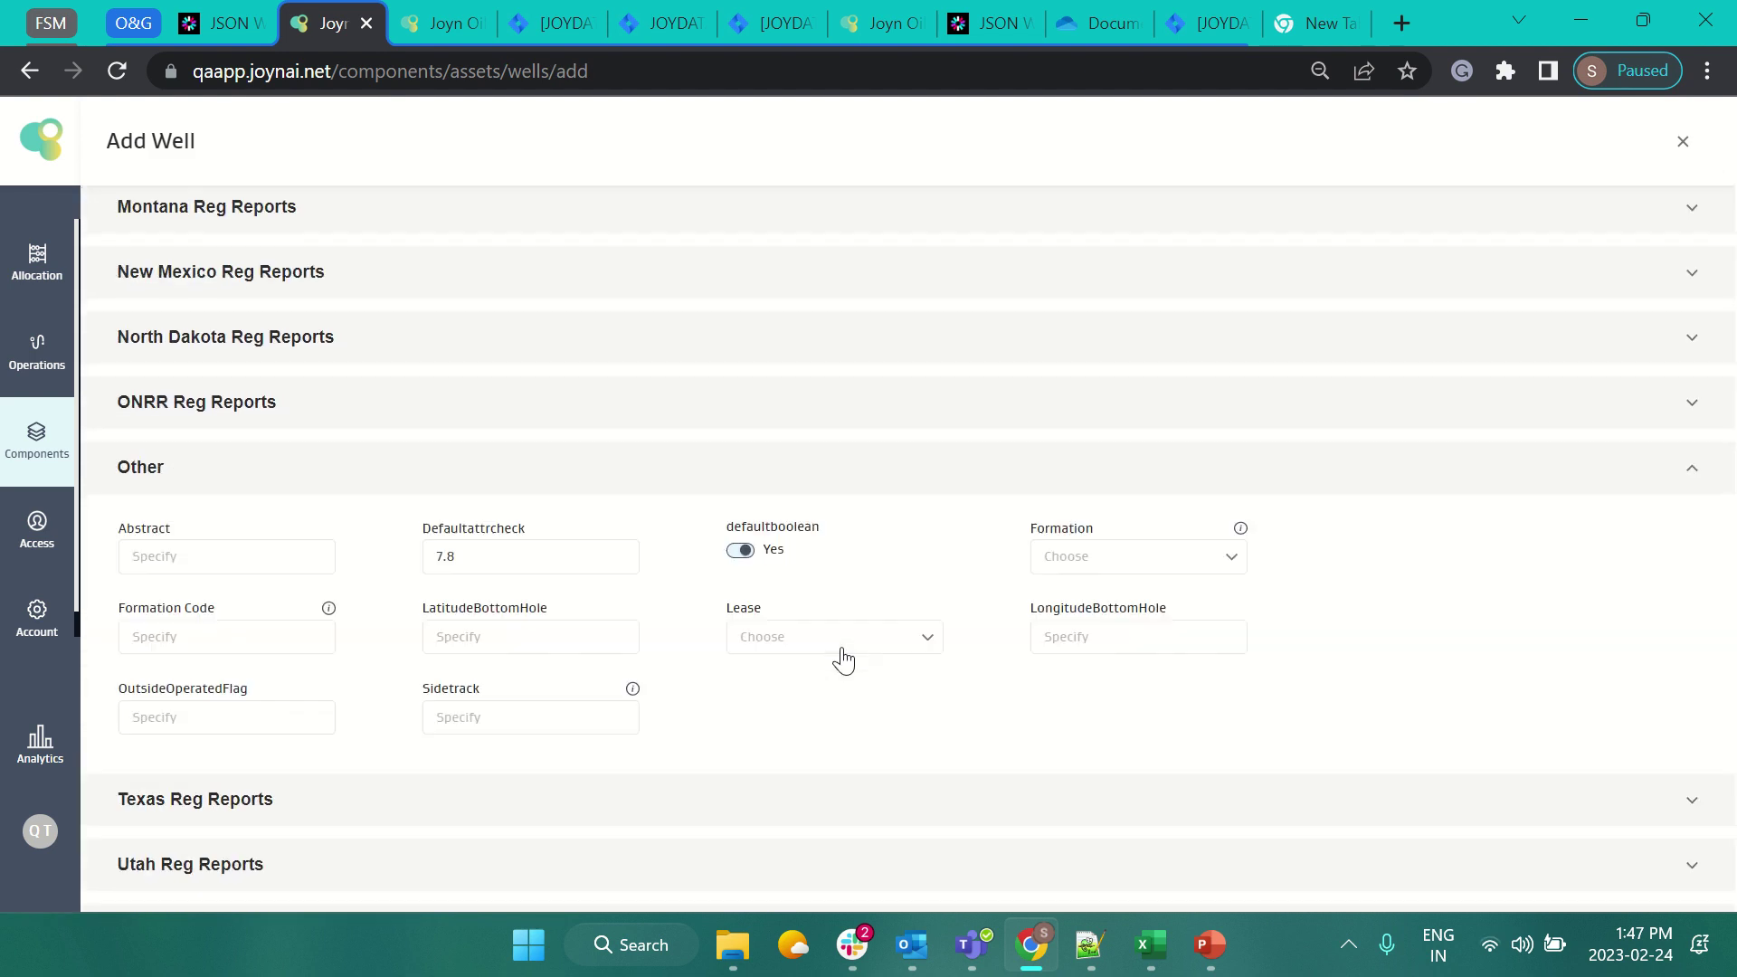
pyautogui.click(520, 512)
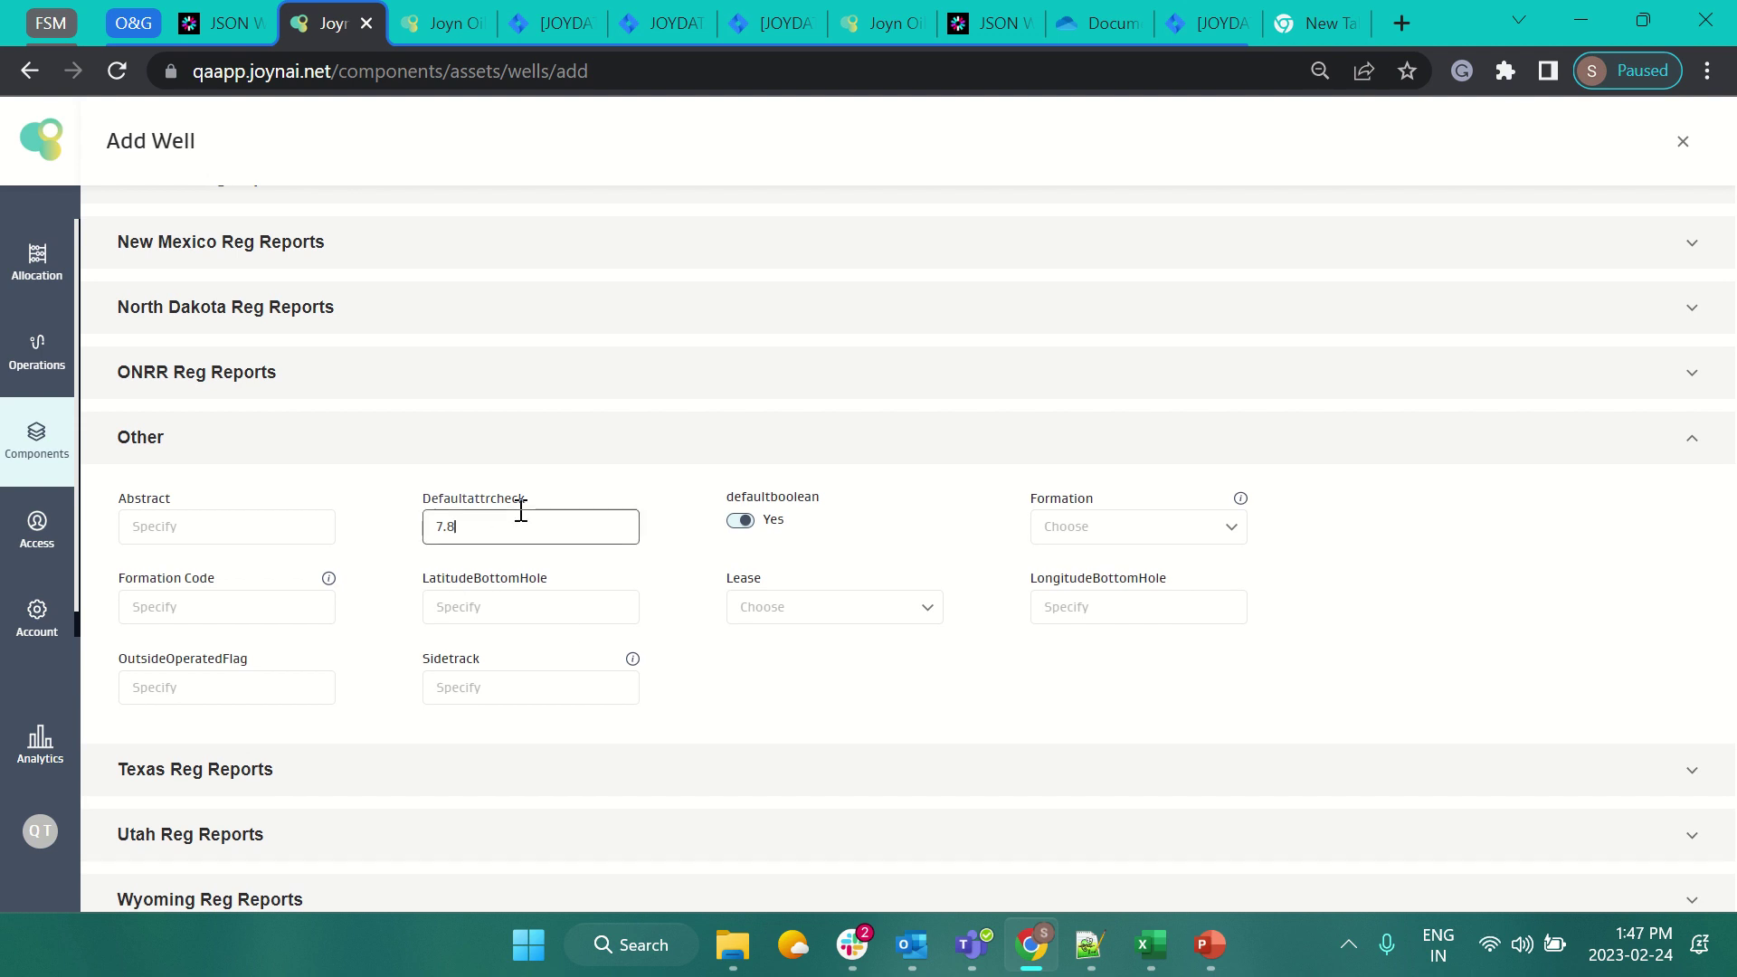
pyautogui.scroll(1, 632, 652)
pyautogui.scroll(3, 462, 556)
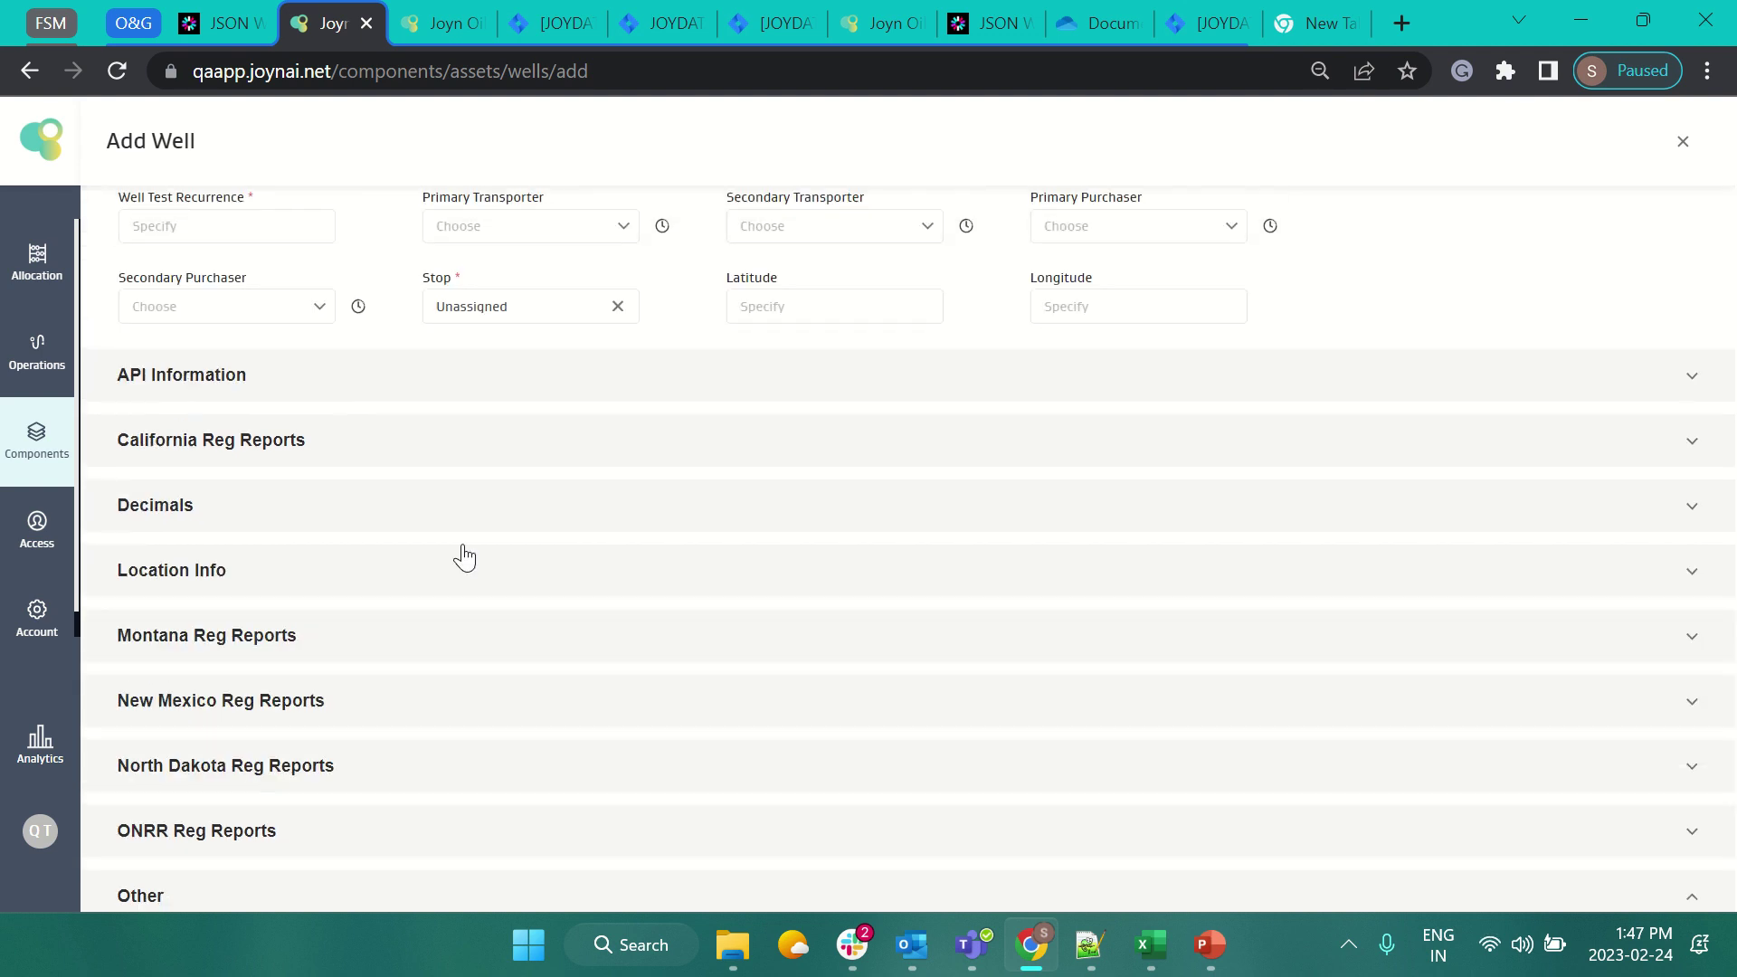
pyautogui.click(305, 506)
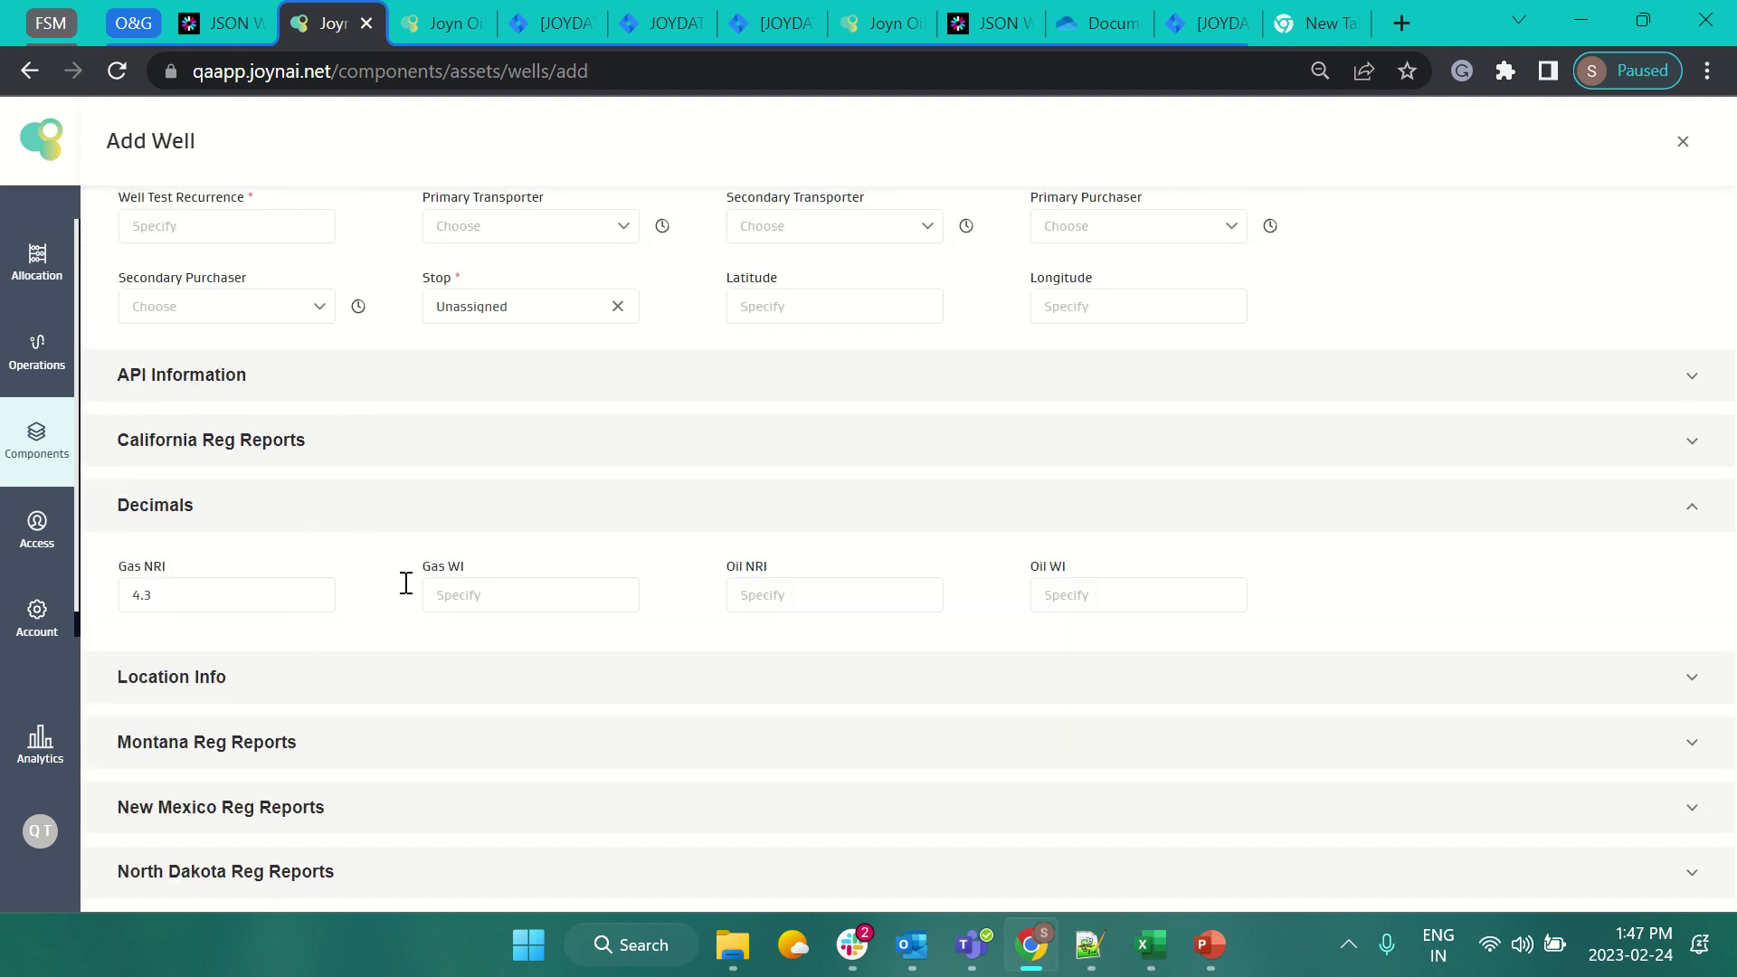
pyautogui.scroll(-5, 404, 583)
pyautogui.scroll(-2, 1069, 593)
pyautogui.moveTo(1731, 570); pyautogui.dragTo(1736, 174)
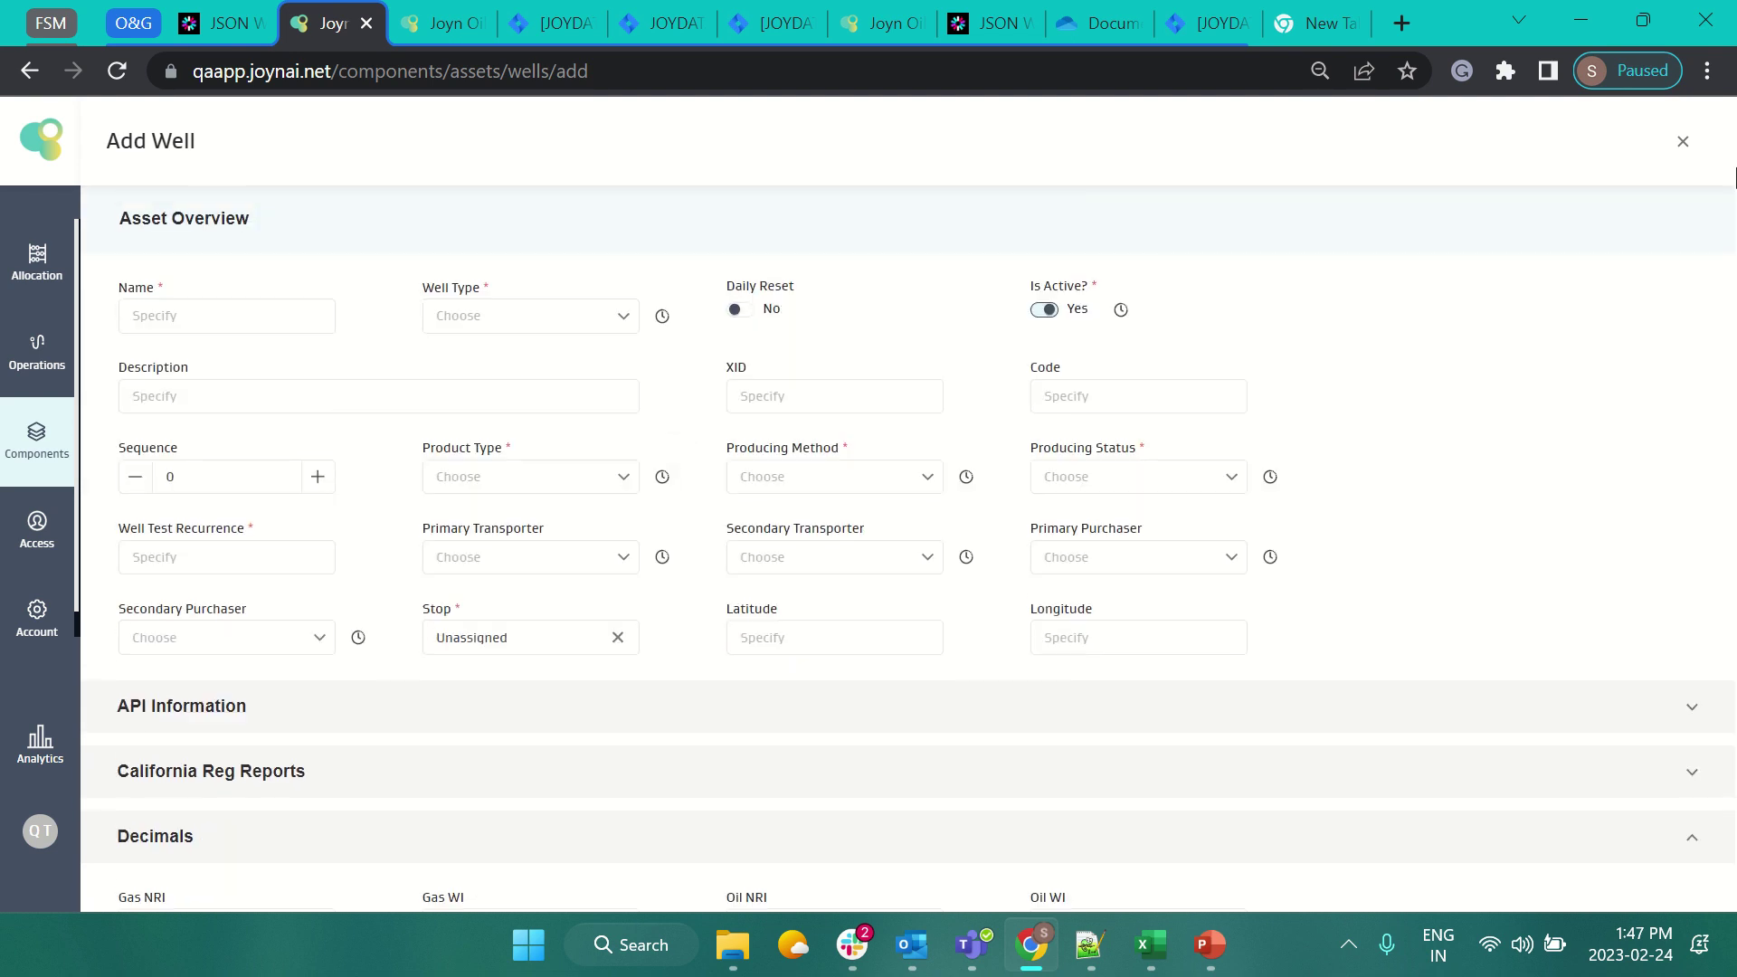
pyautogui.click(1699, 155)
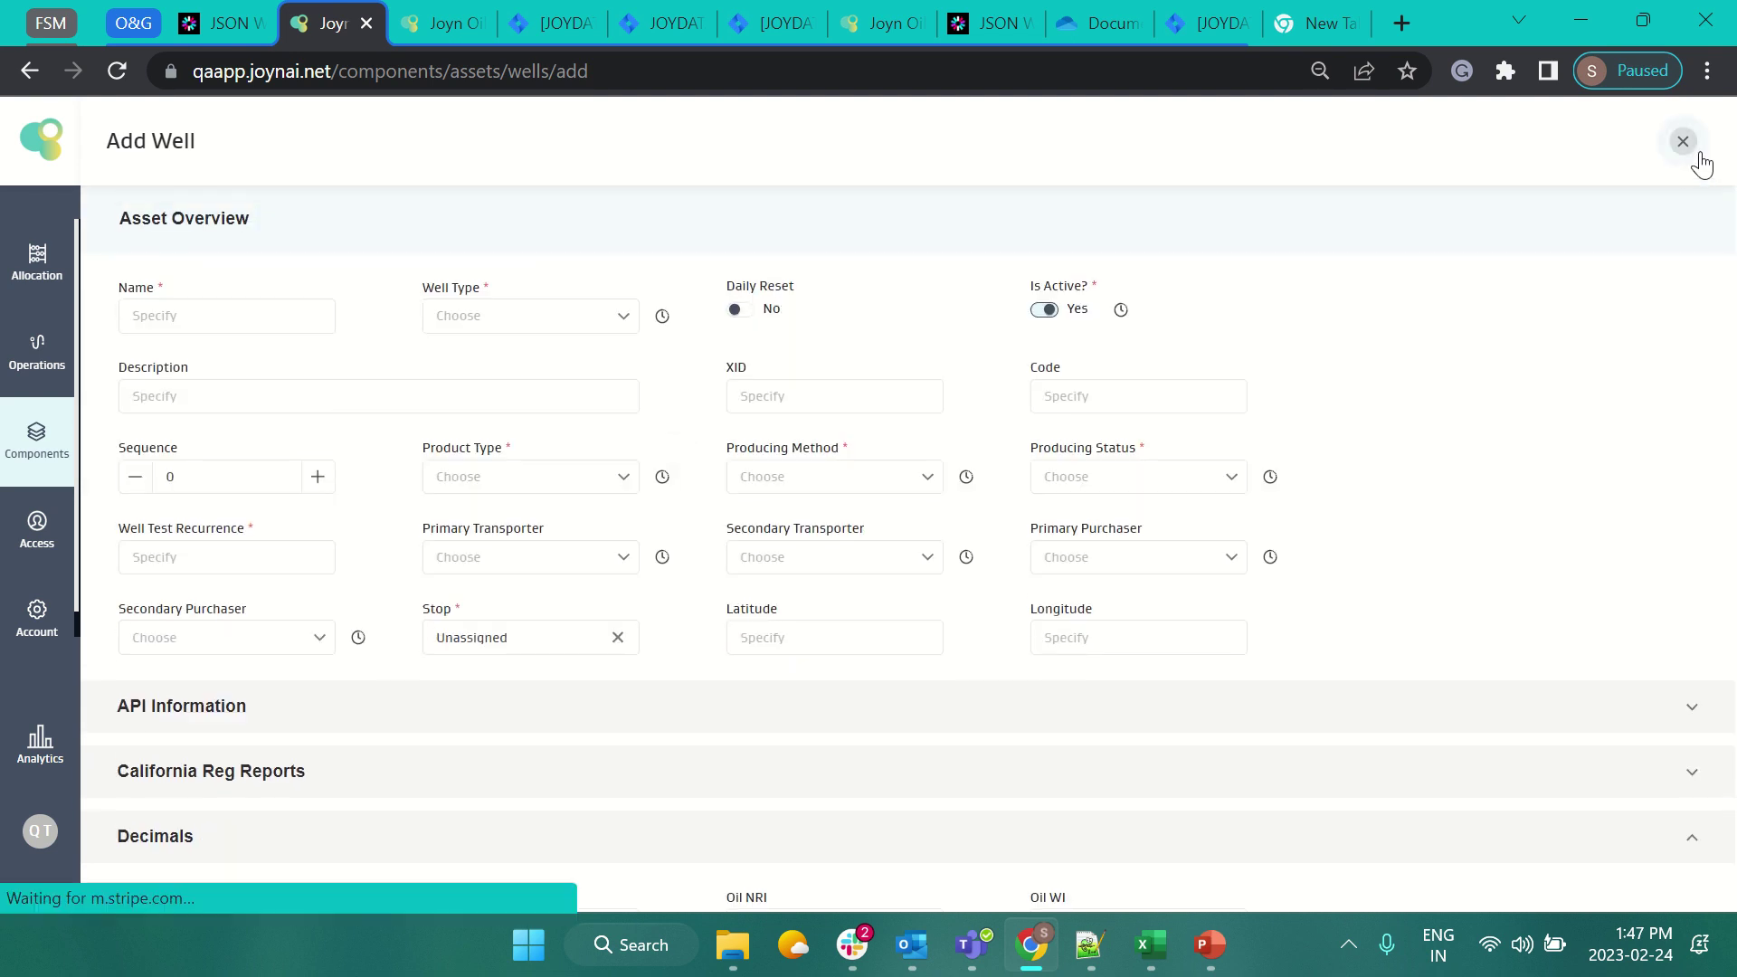
# Start a new meter, confirm its Other defaults (test string, carryforward, Abandoned: Pending), and close it.
pyautogui.click(1662, 142)
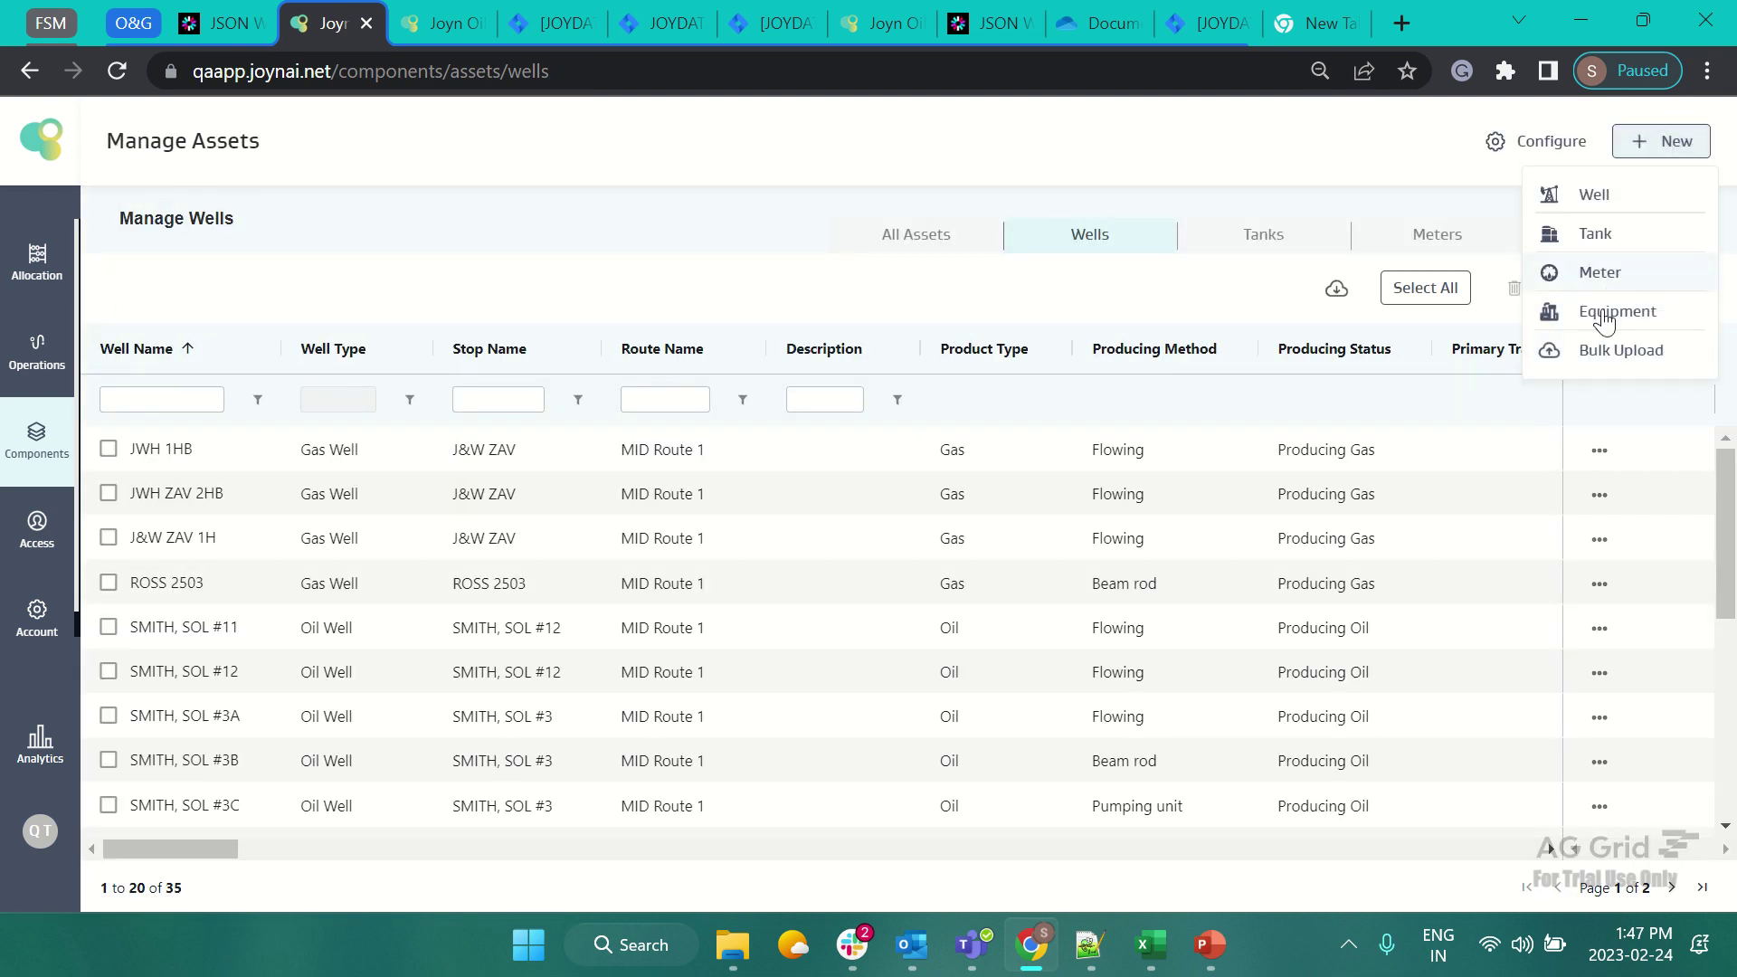
pyautogui.click(1635, 276)
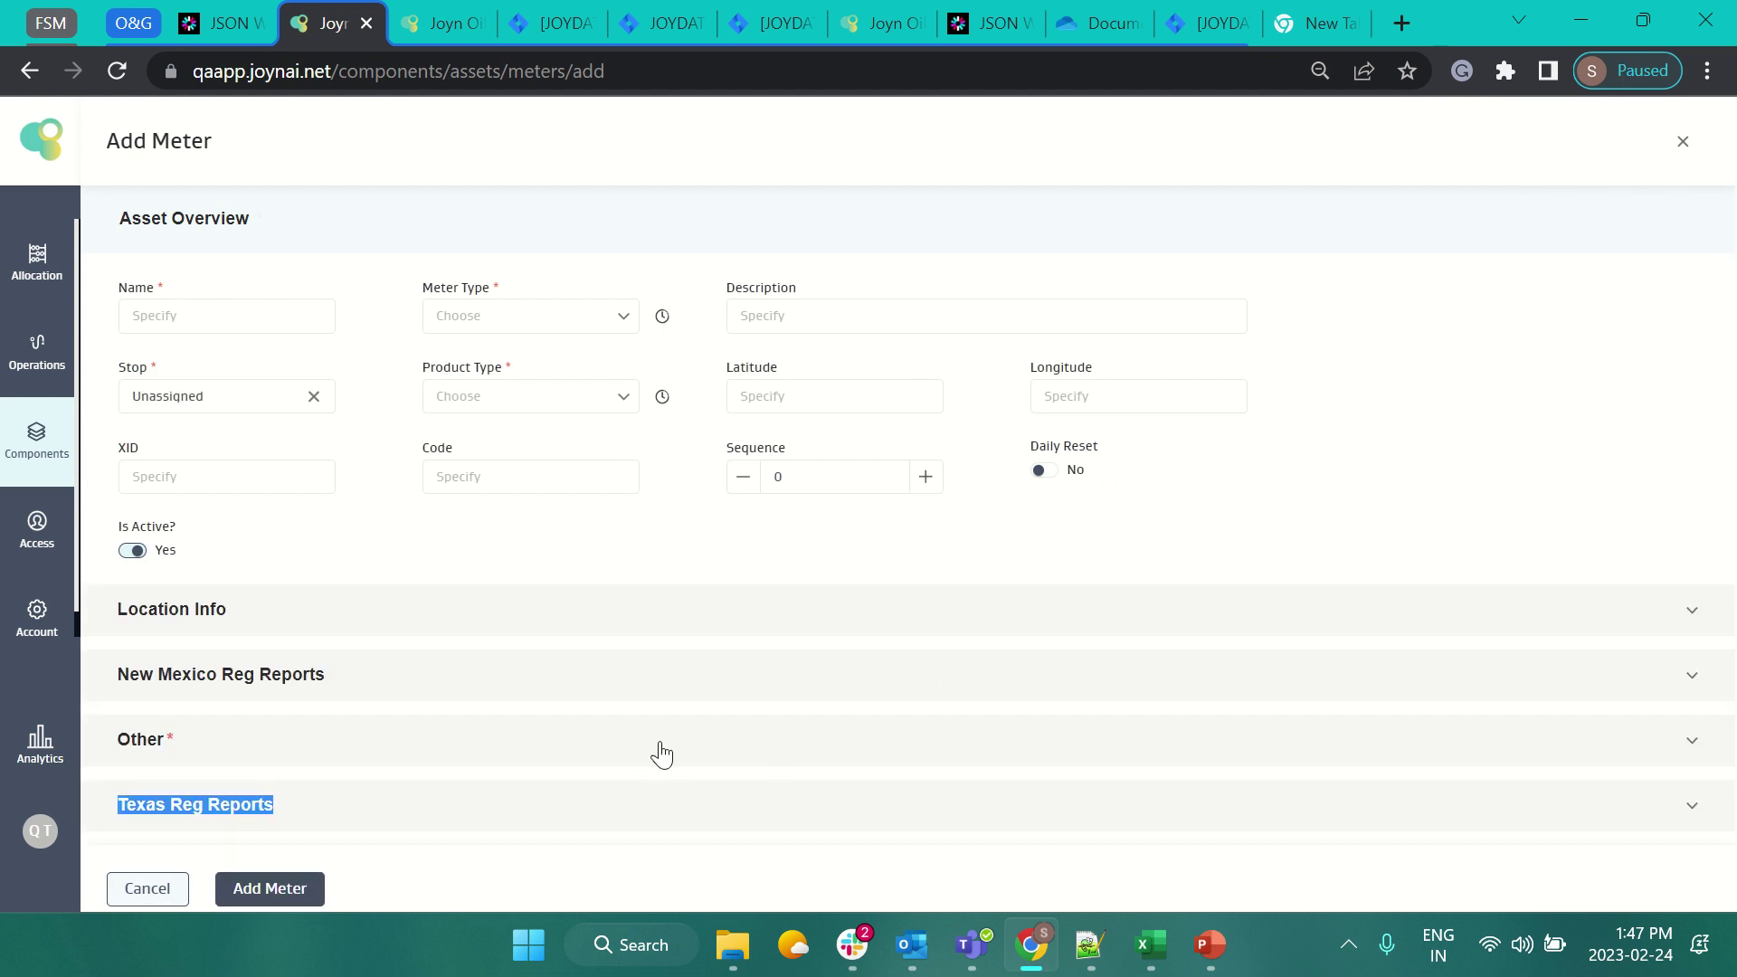
pyautogui.click(659, 750)
pyautogui.scroll(-3, 1183, 612)
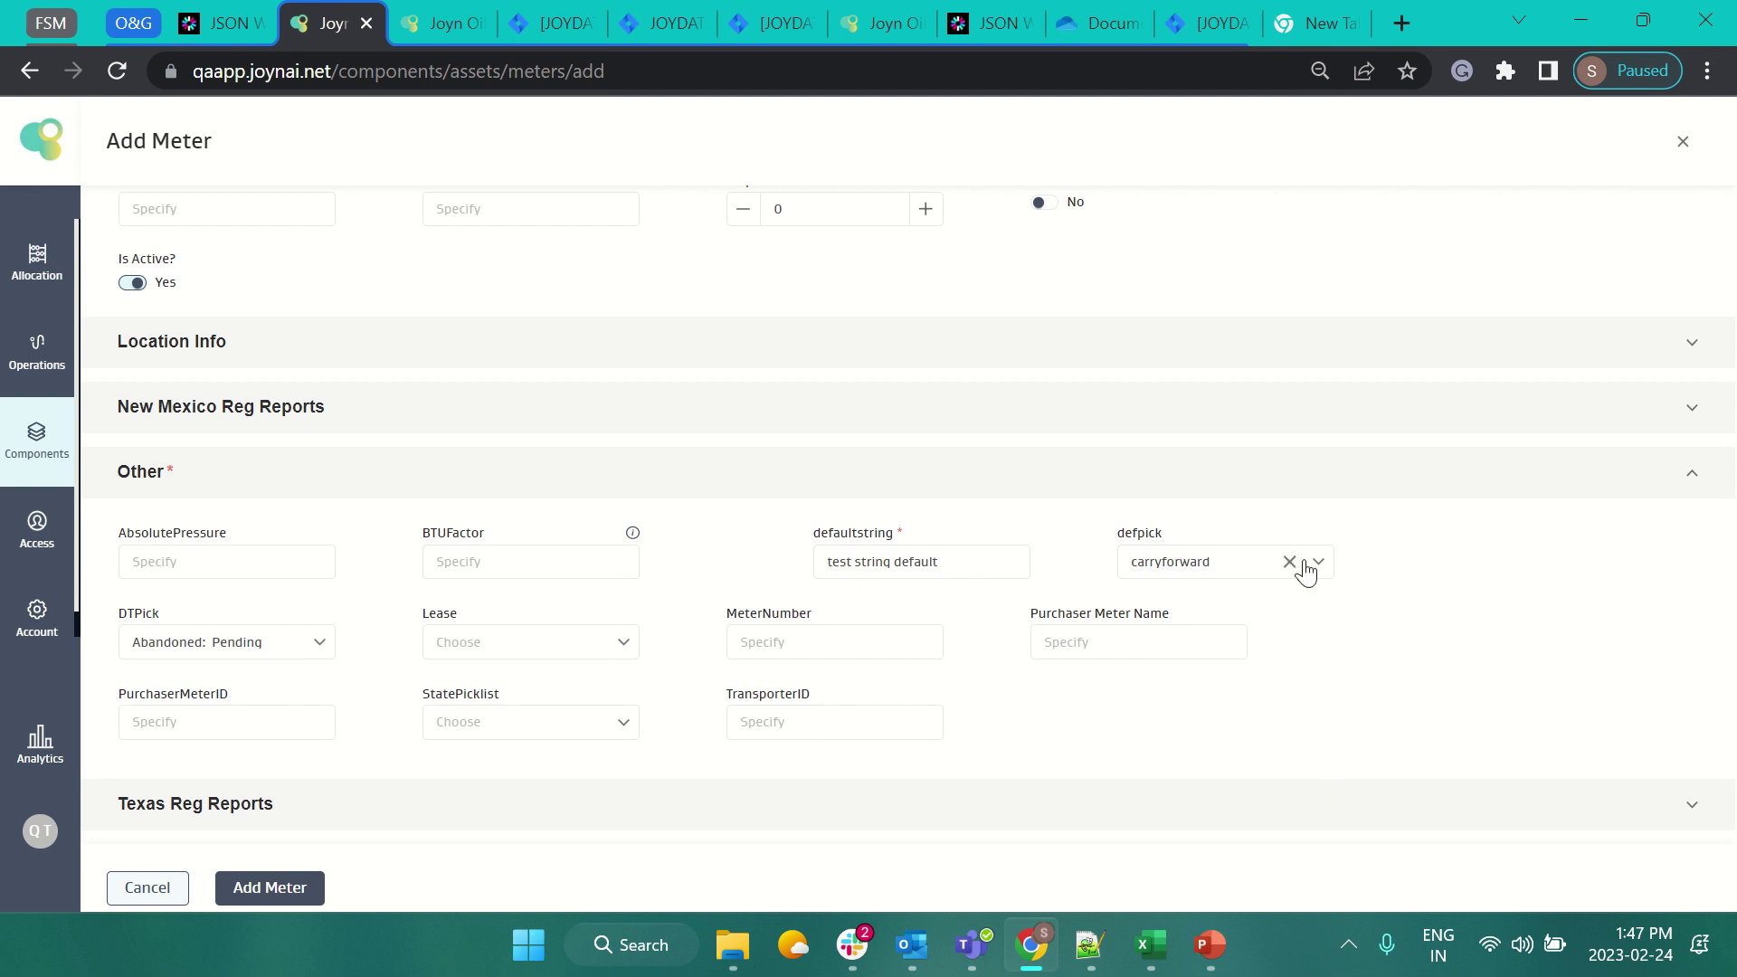
pyautogui.scroll(-1, 1287, 653)
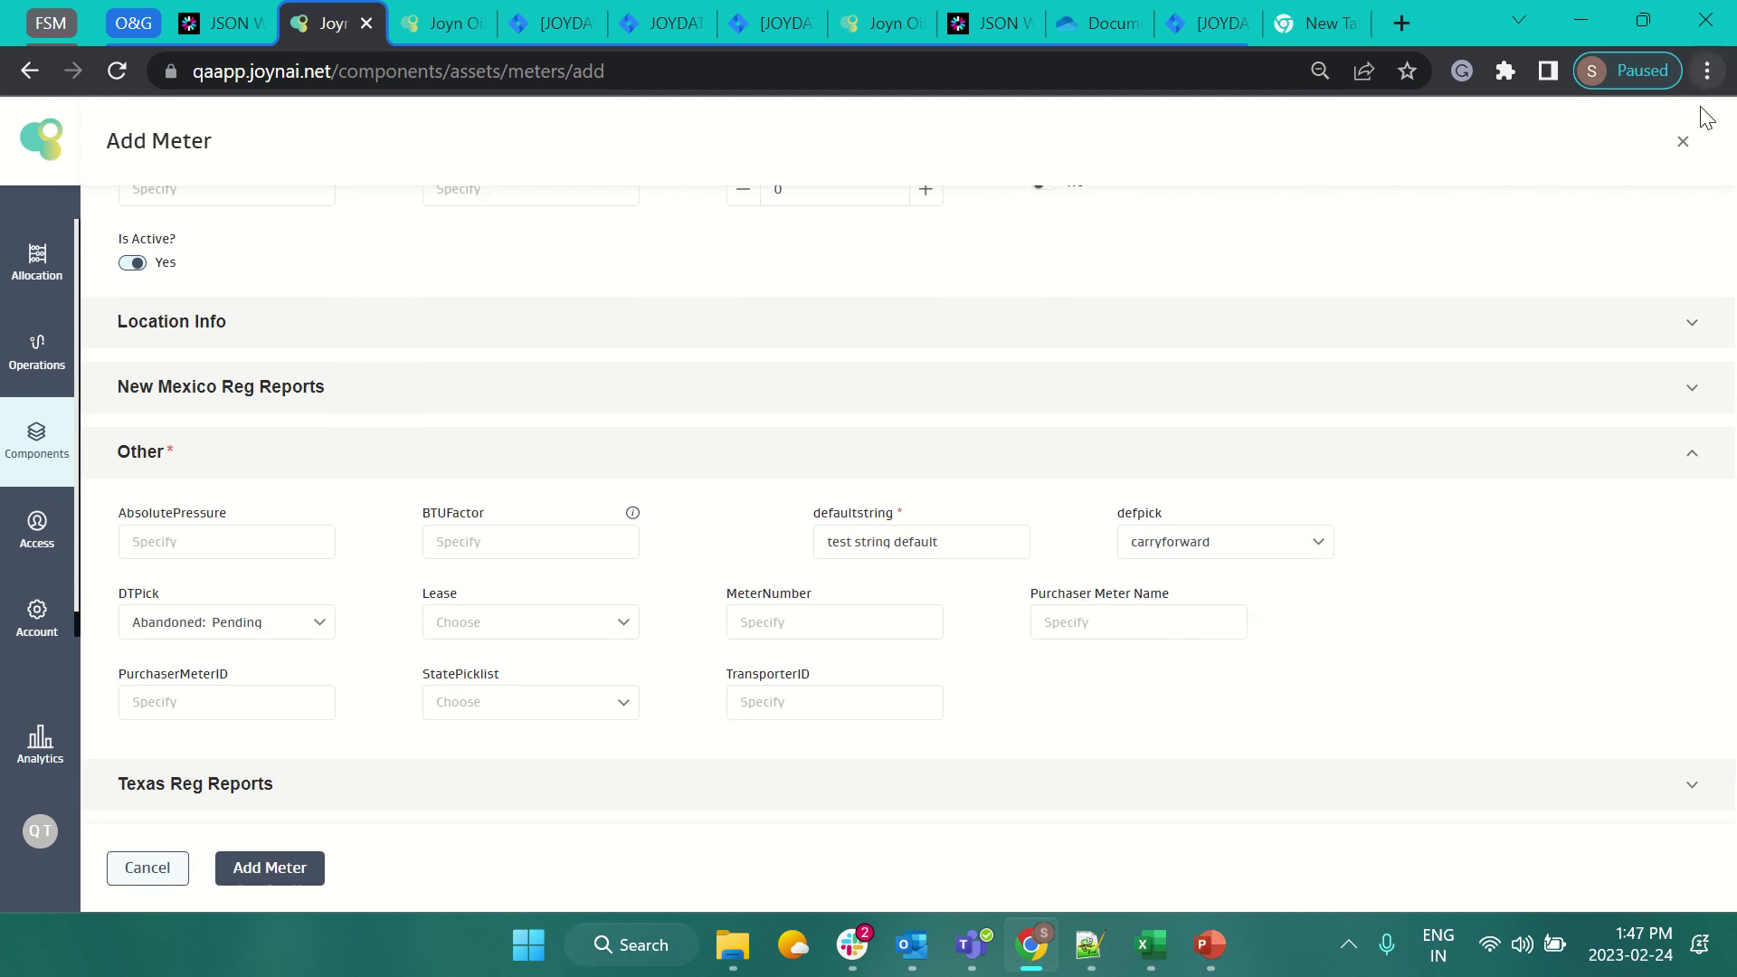
pyautogui.click(1682, 142)
# Start new equipment and confirm Decimals and Other prefill DefaultInteger 50.
pyautogui.click(1547, 141)
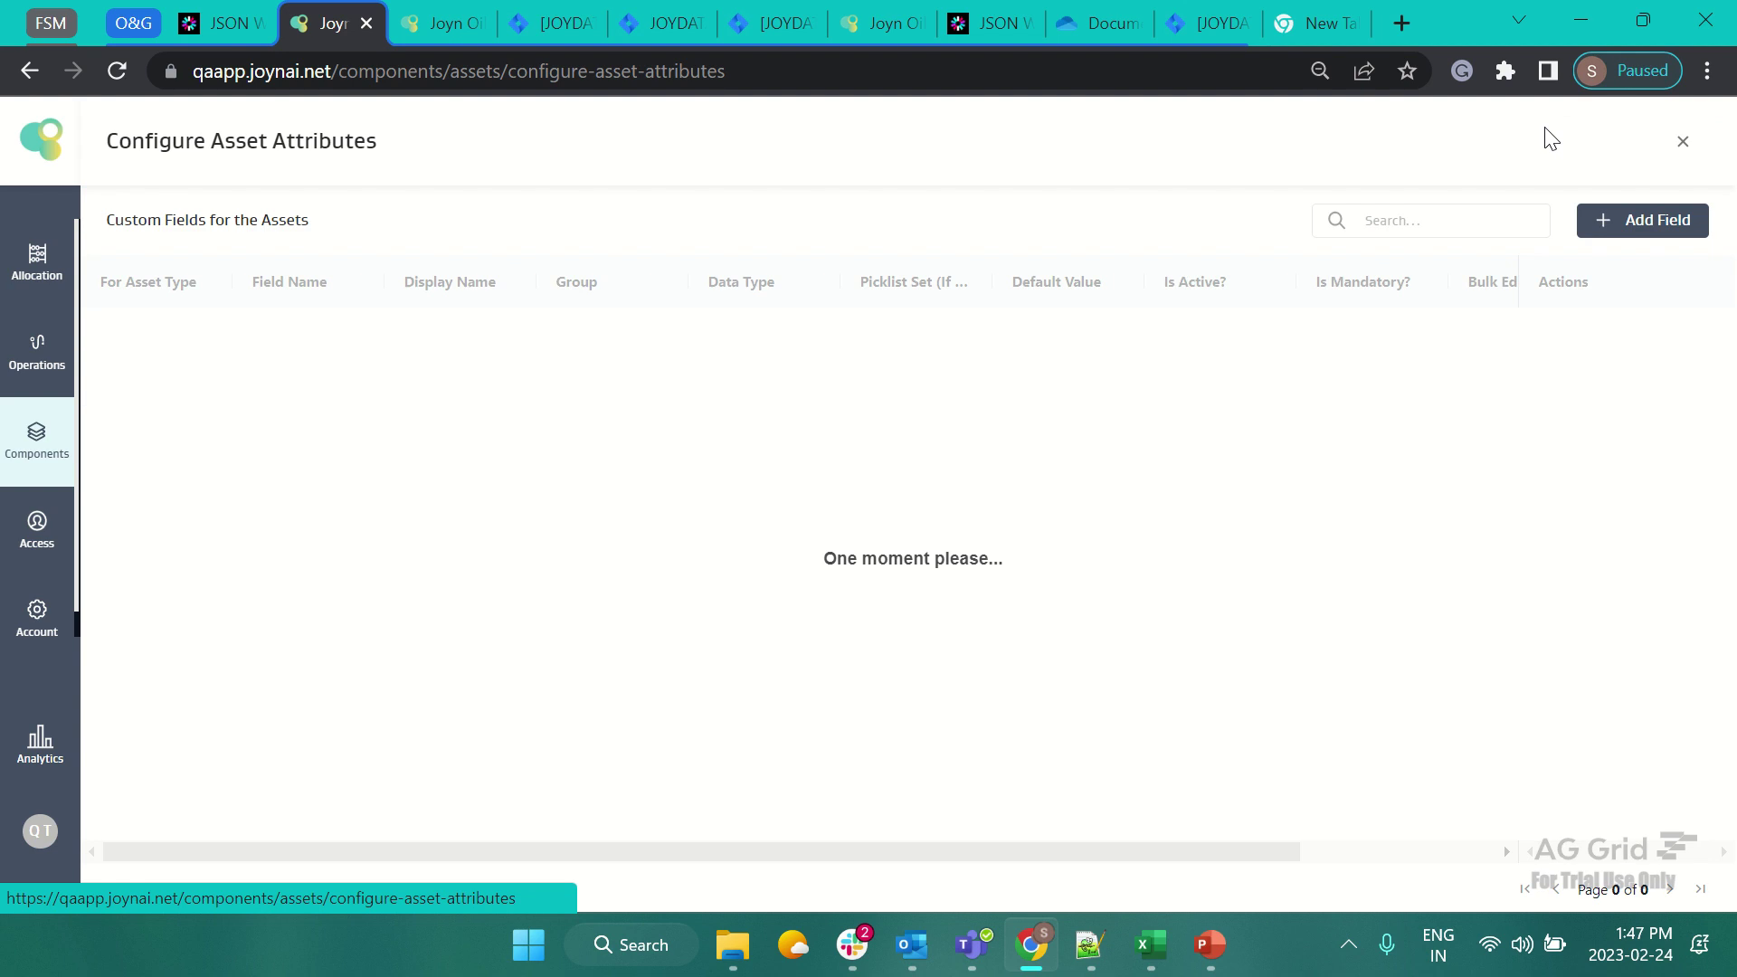
pyautogui.click(1667, 155)
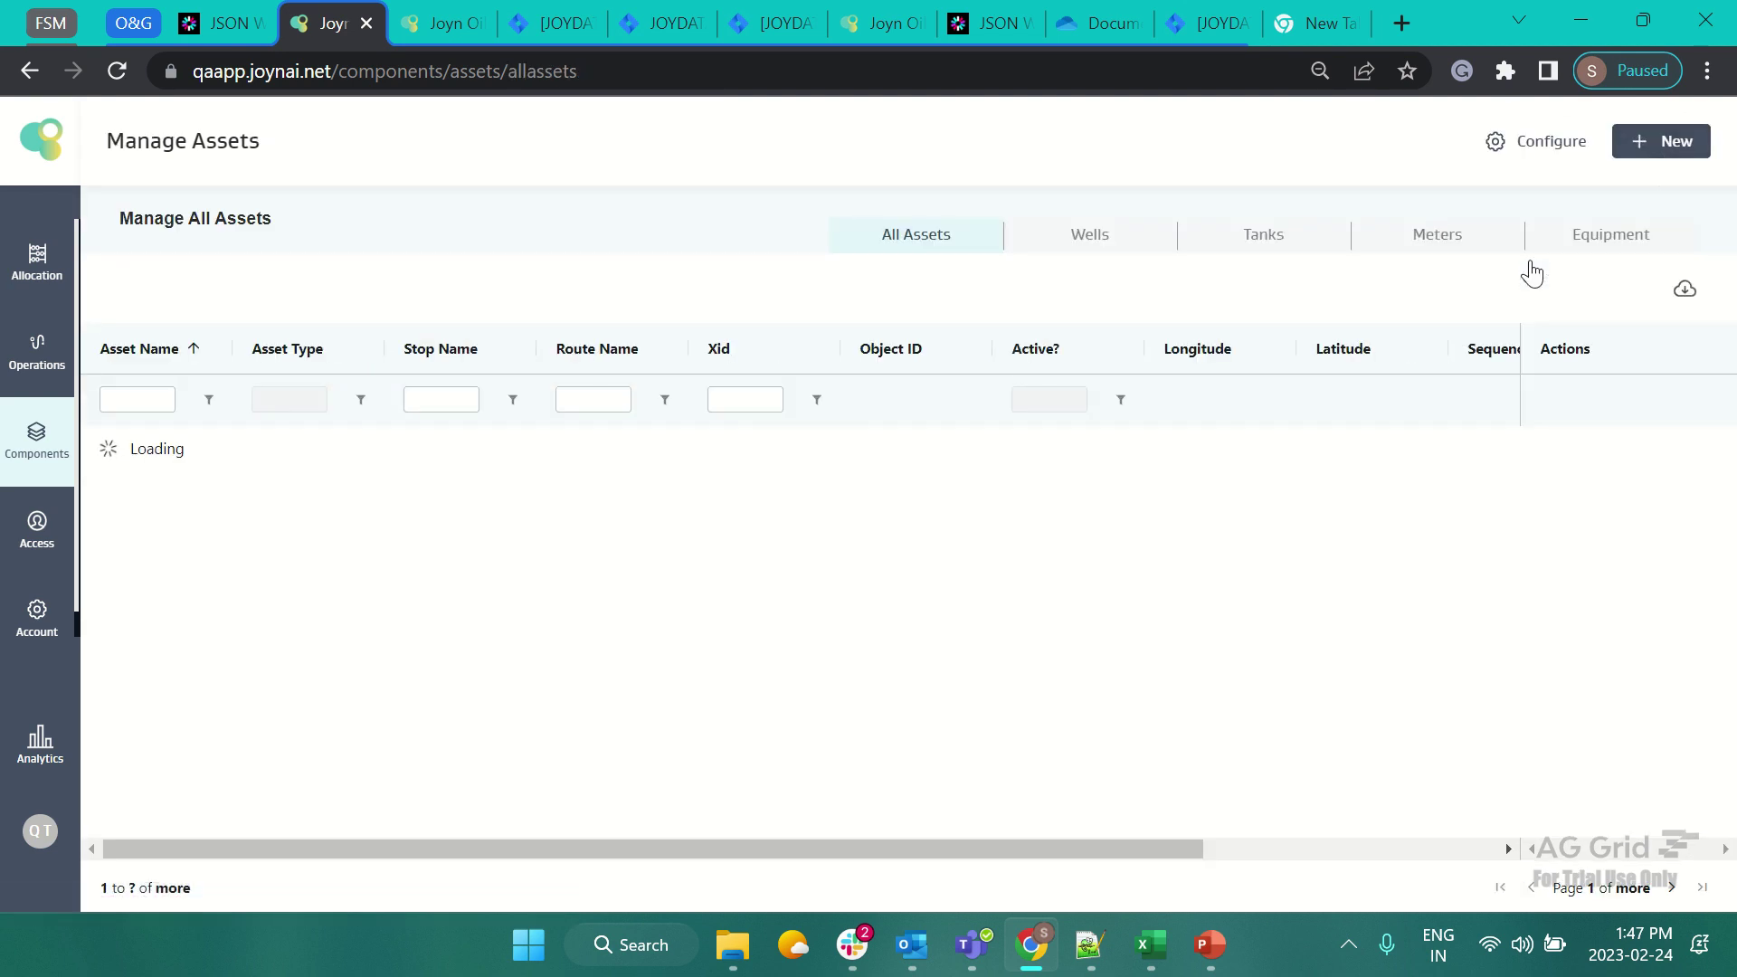
pyautogui.click(1666, 152)
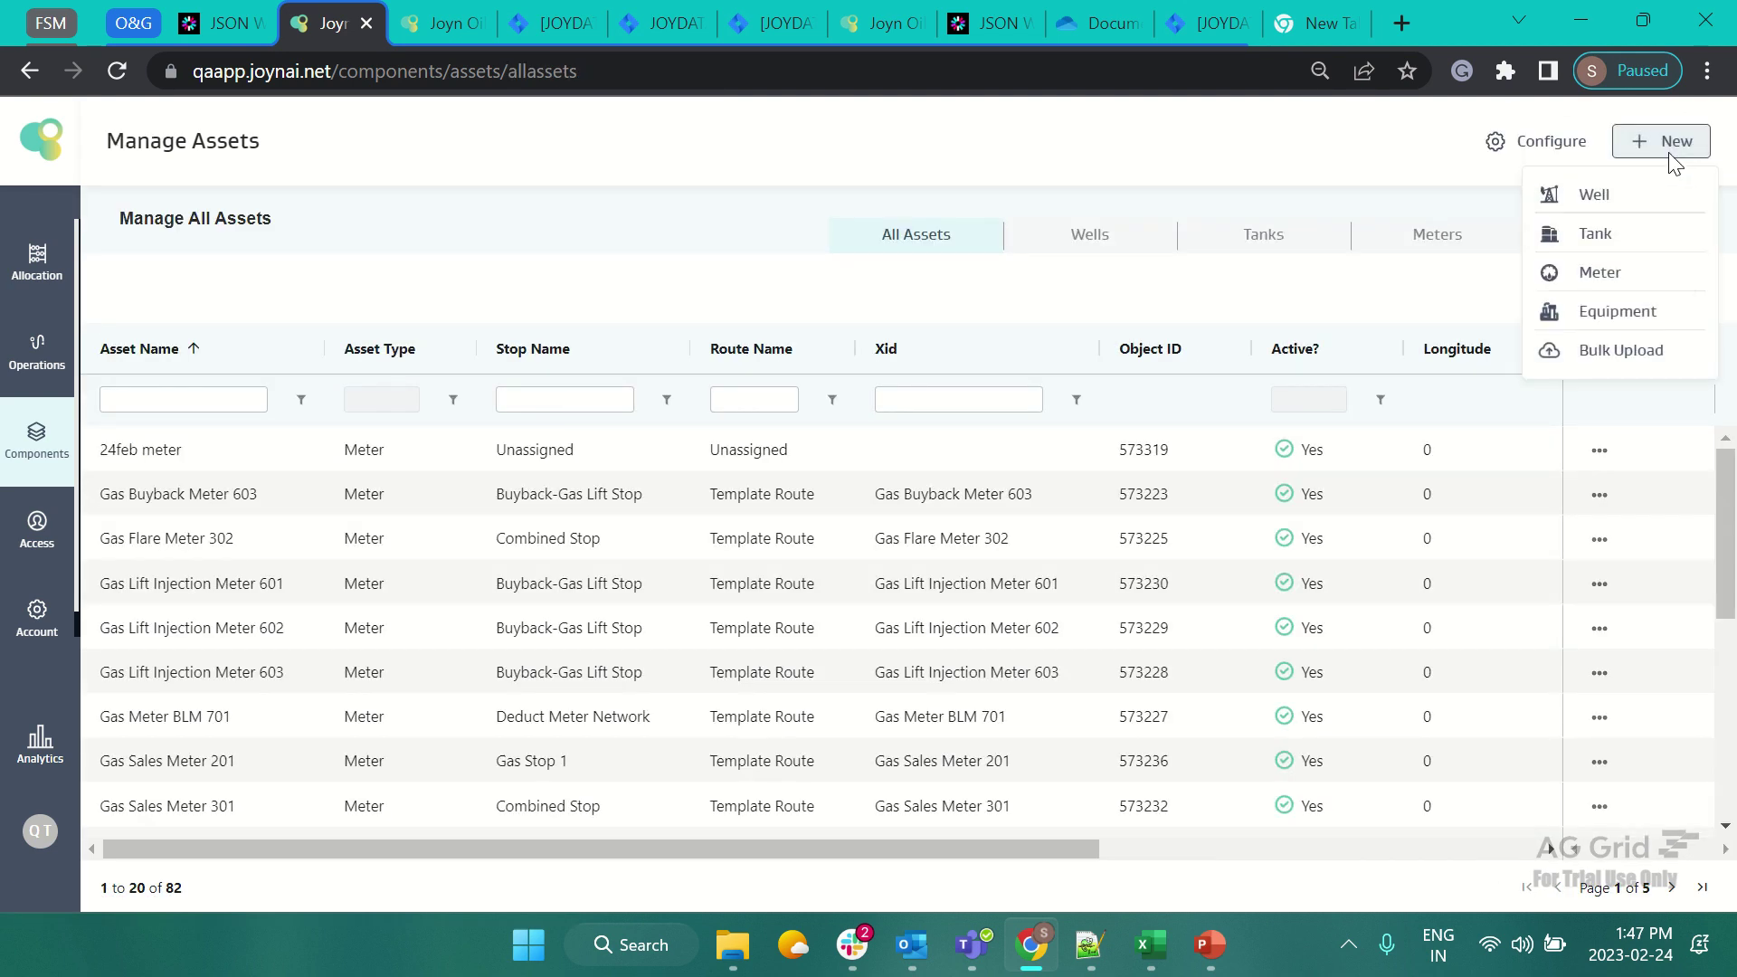
pyautogui.click(1604, 308)
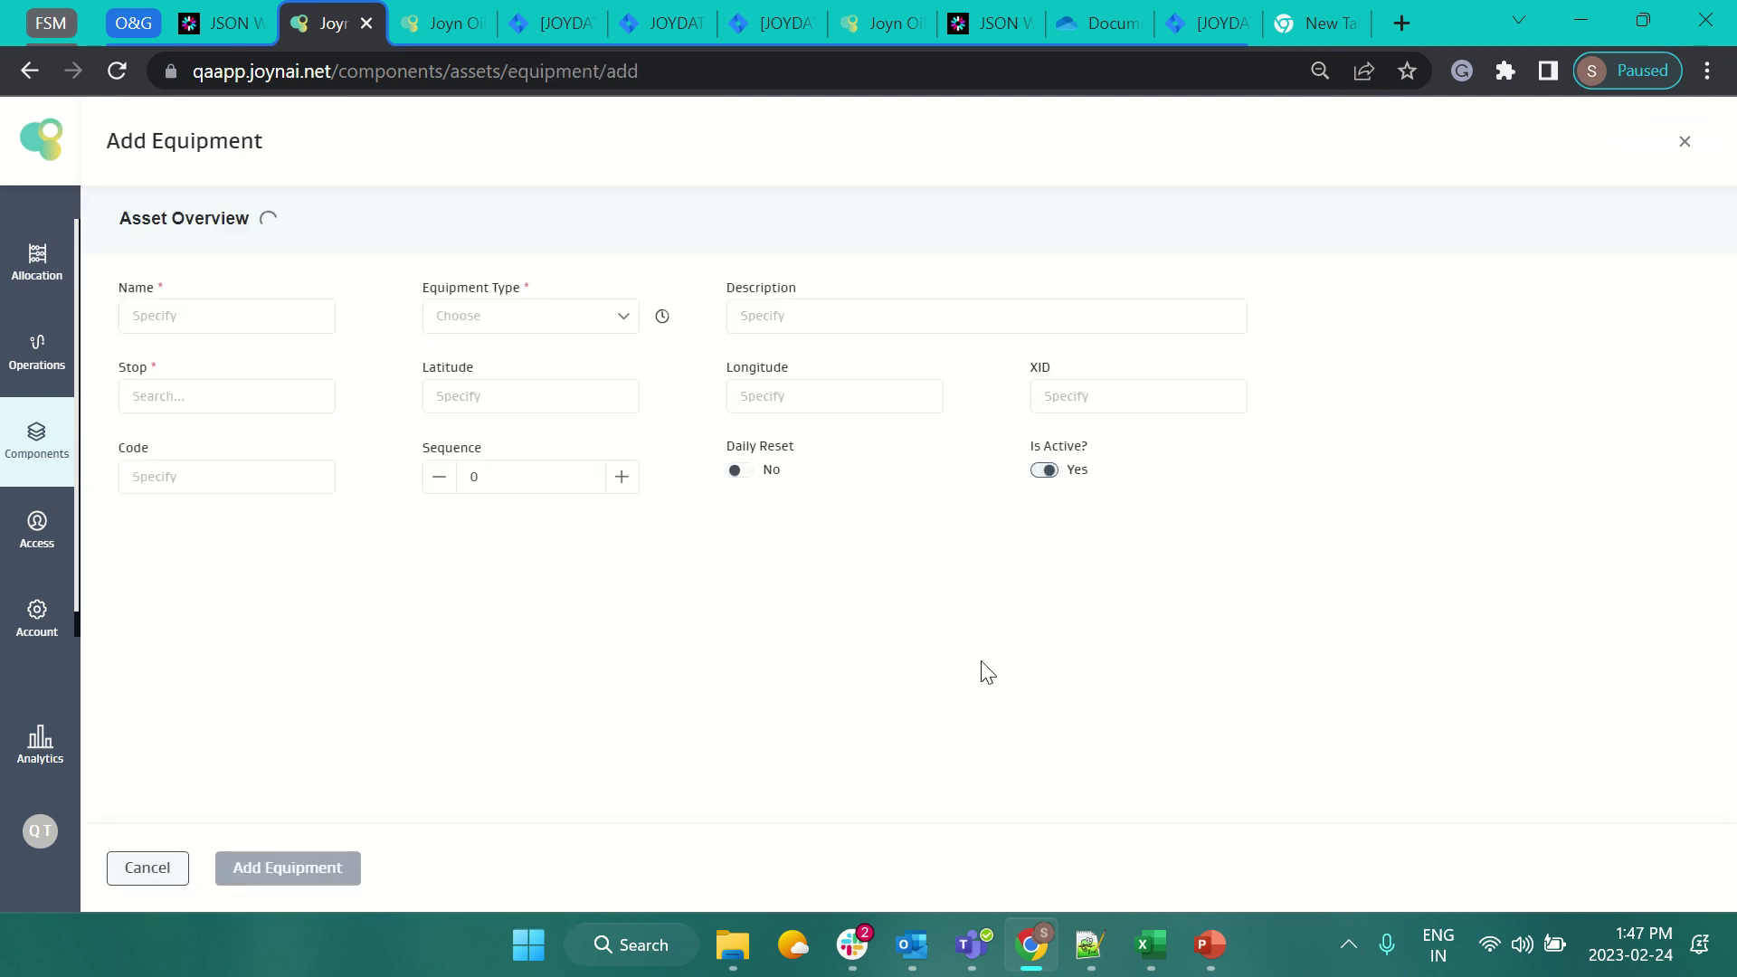
pyautogui.click(652, 546)
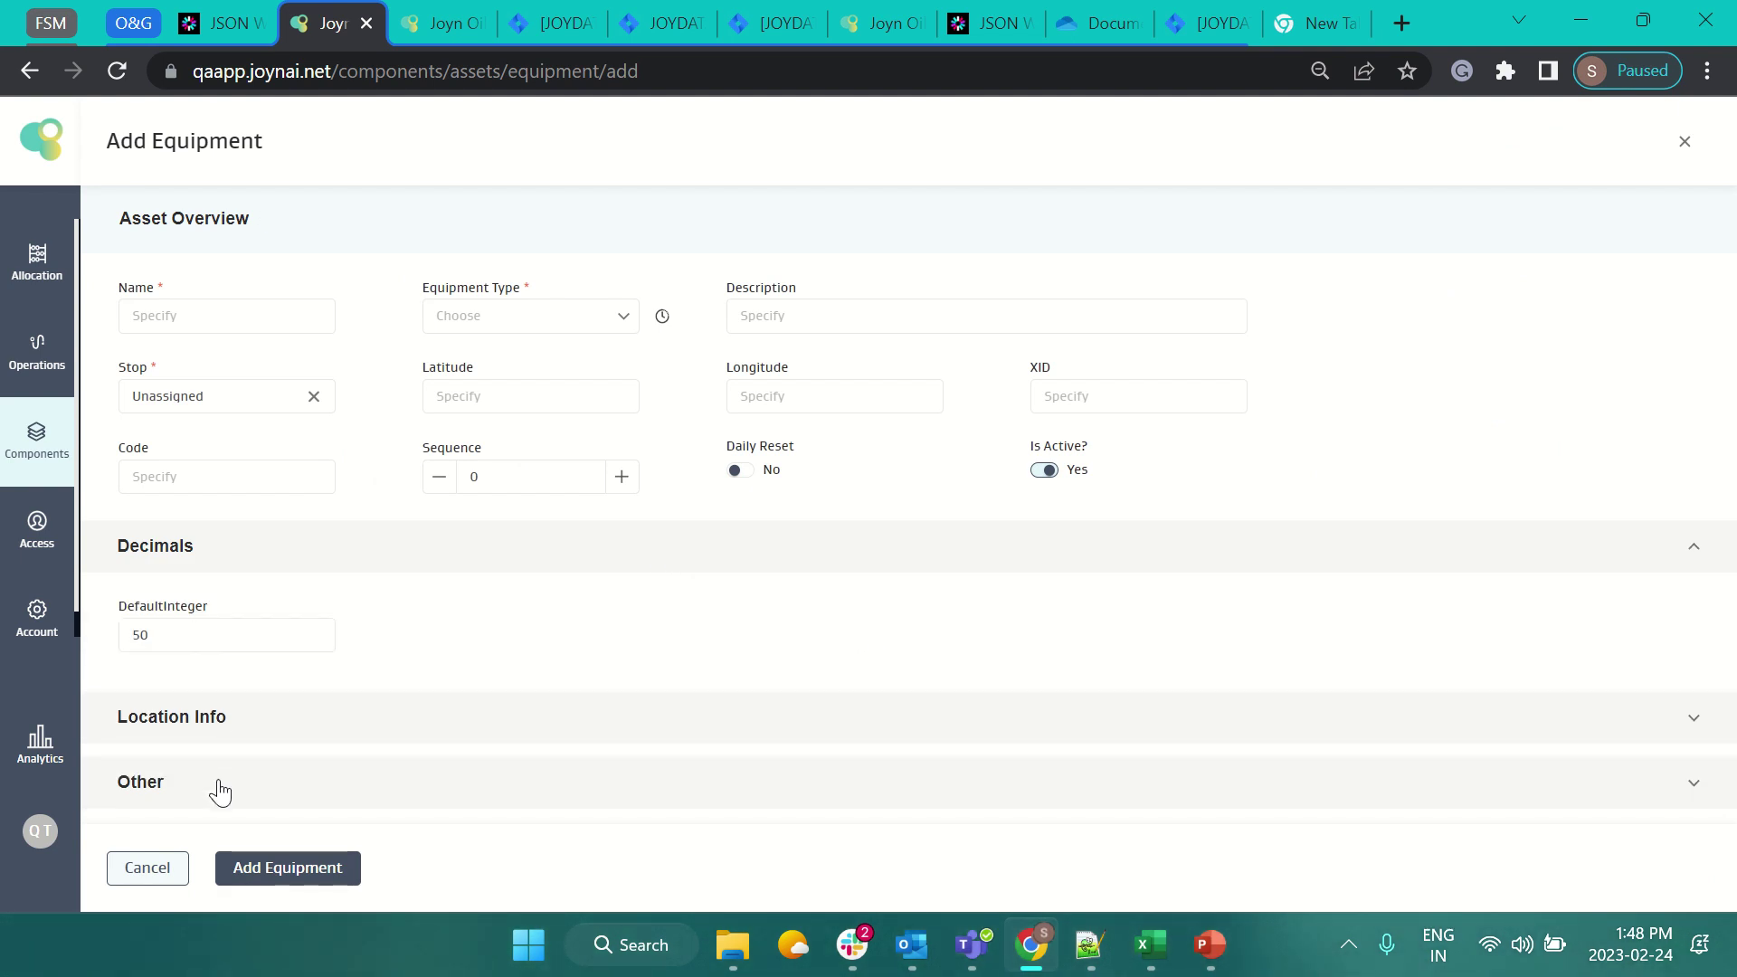
pyautogui.click(217, 784)
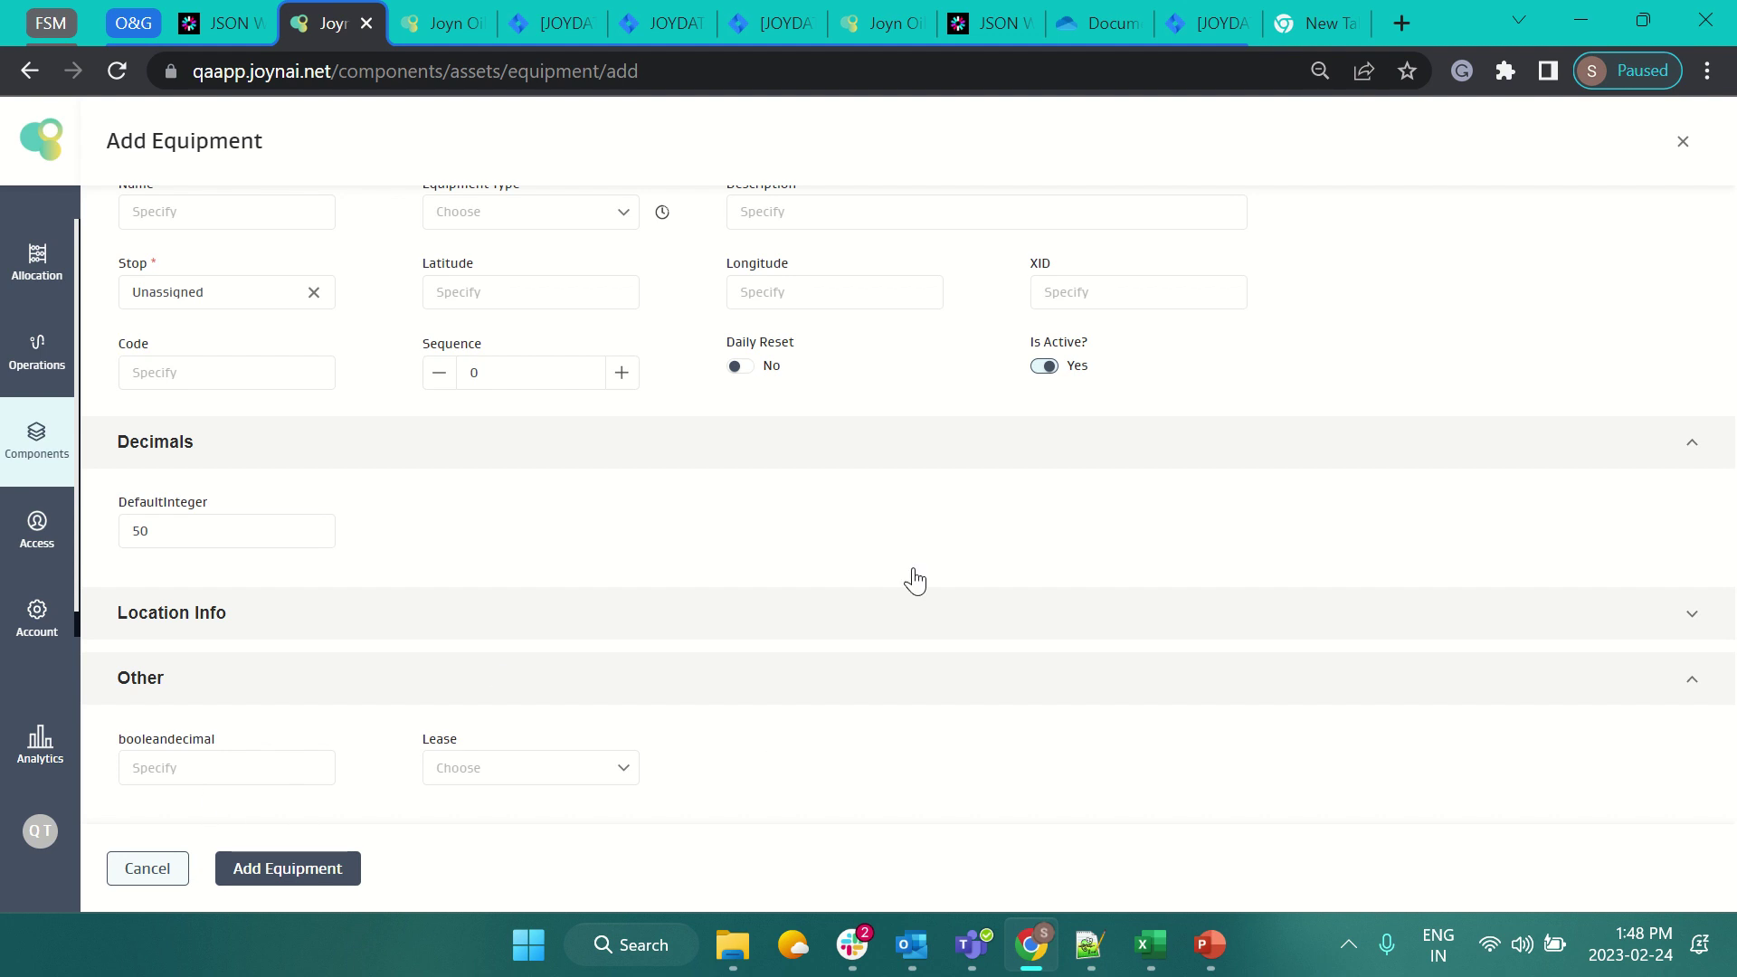
# Close the equipment form, sort custom fields by Default Value descending, and return to assets.
pyautogui.click(1690, 157)
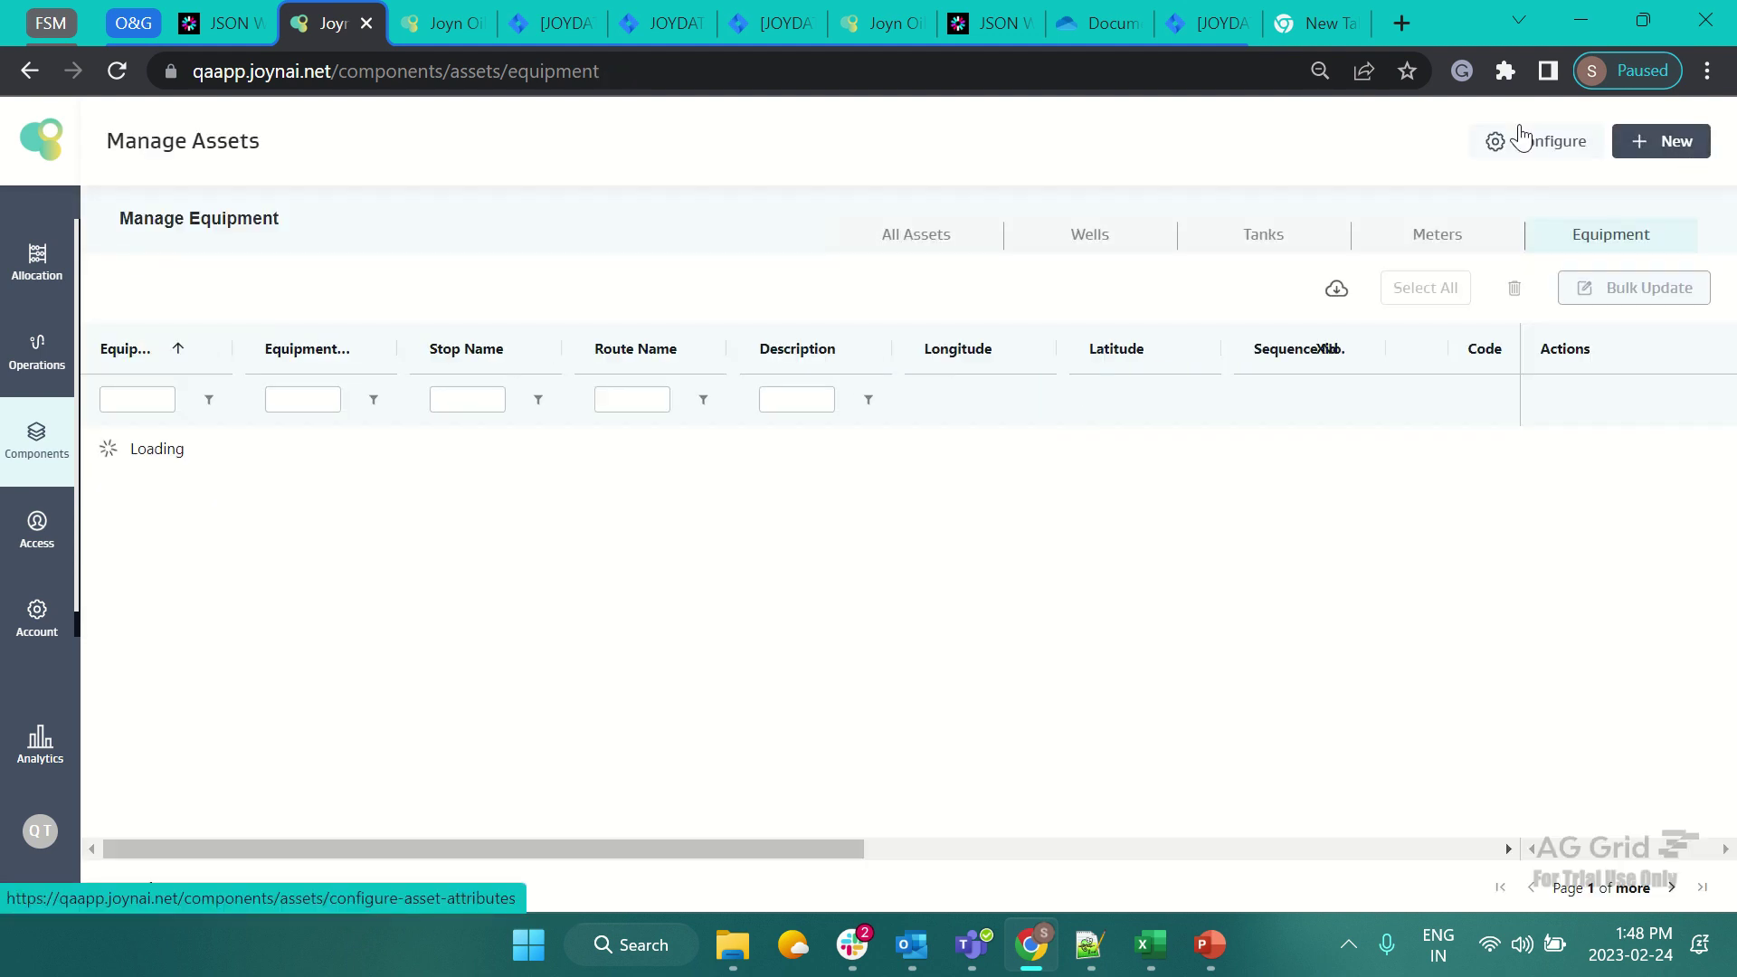
pyautogui.click(1544, 140)
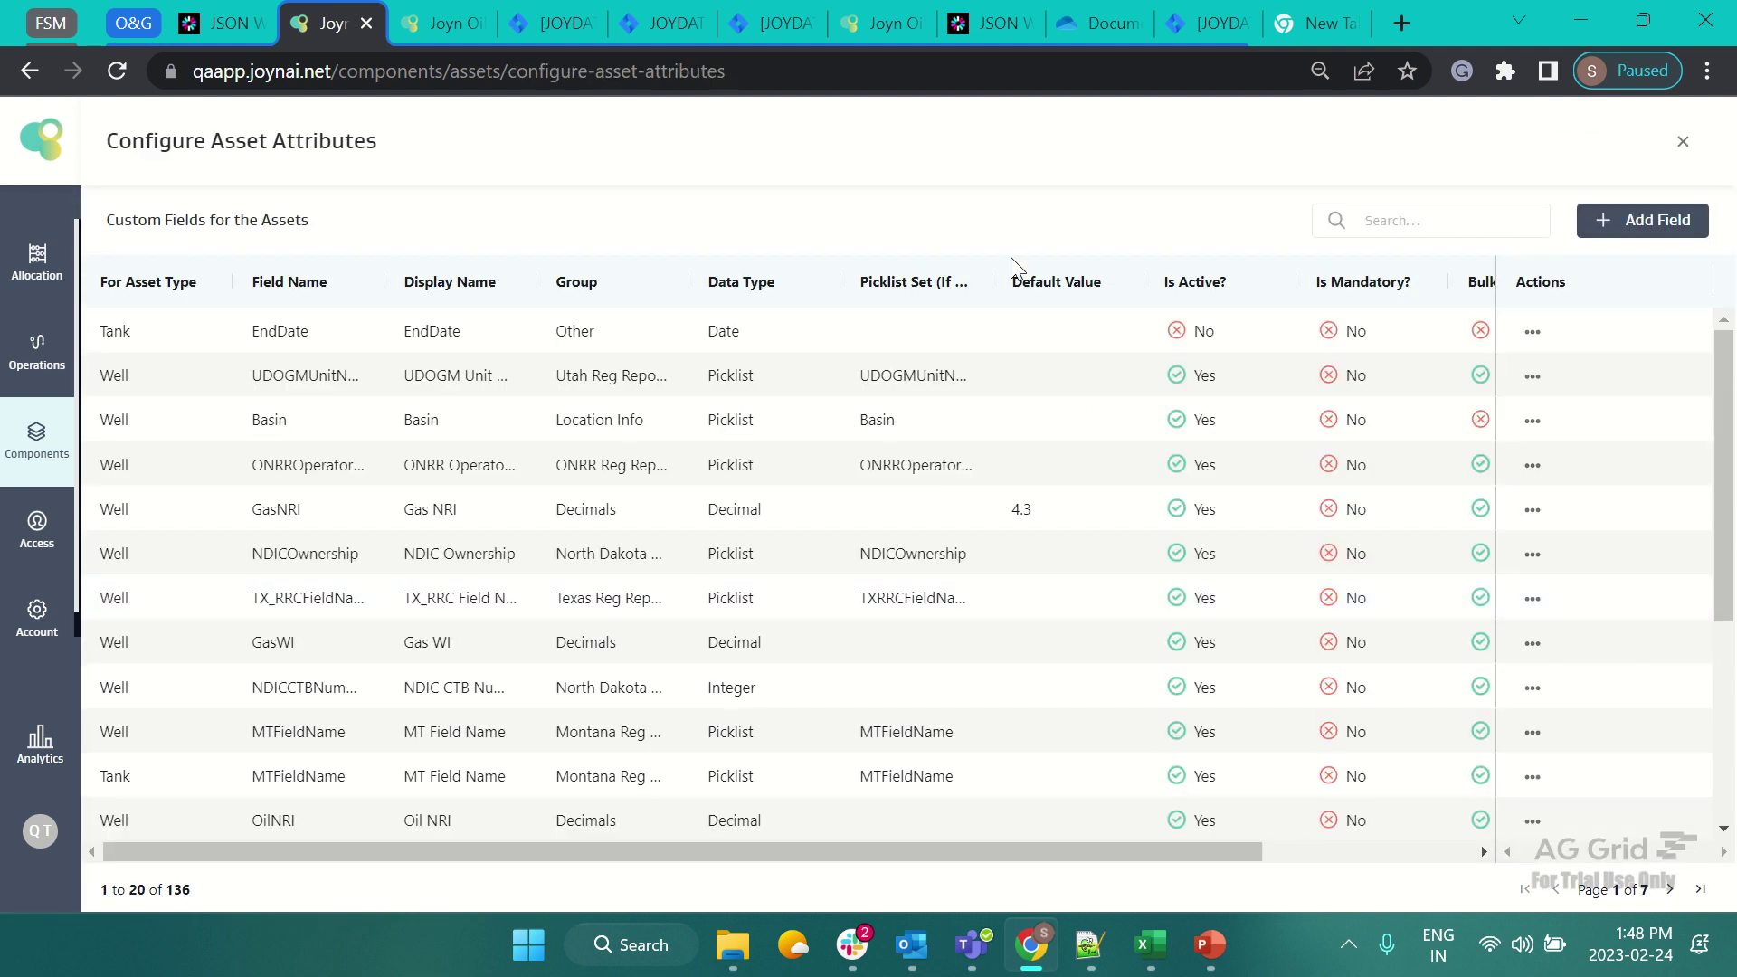
pyautogui.click(1036, 287)
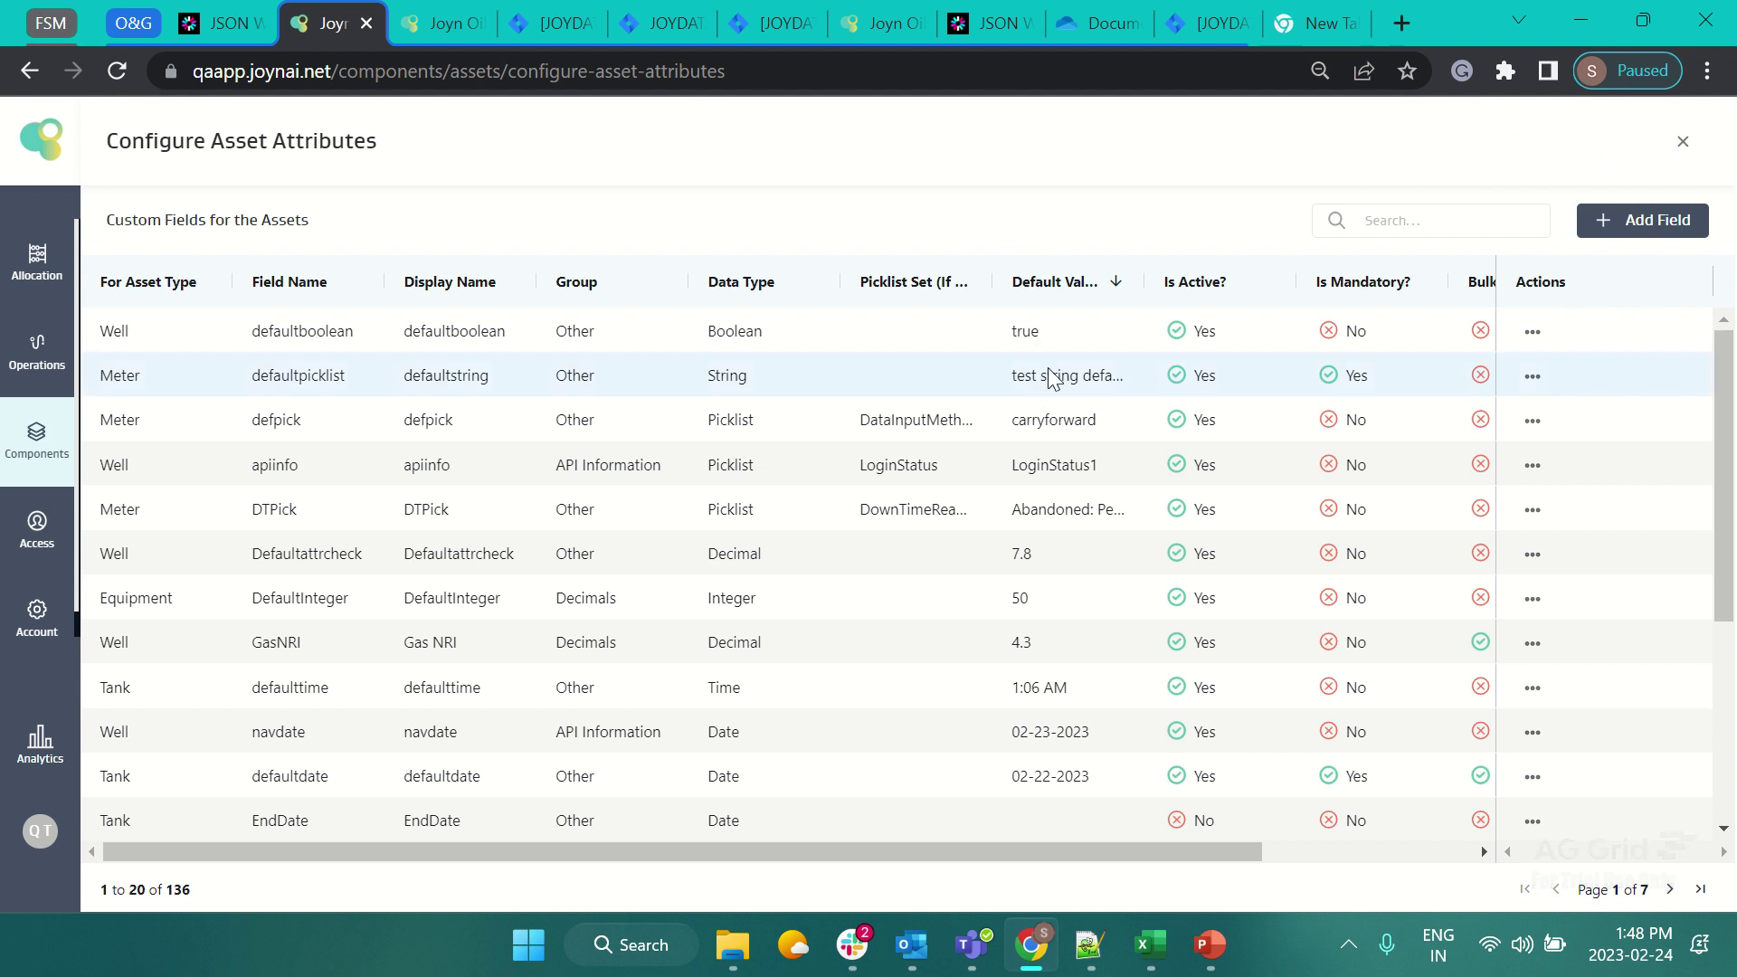
pyautogui.click(1679, 147)
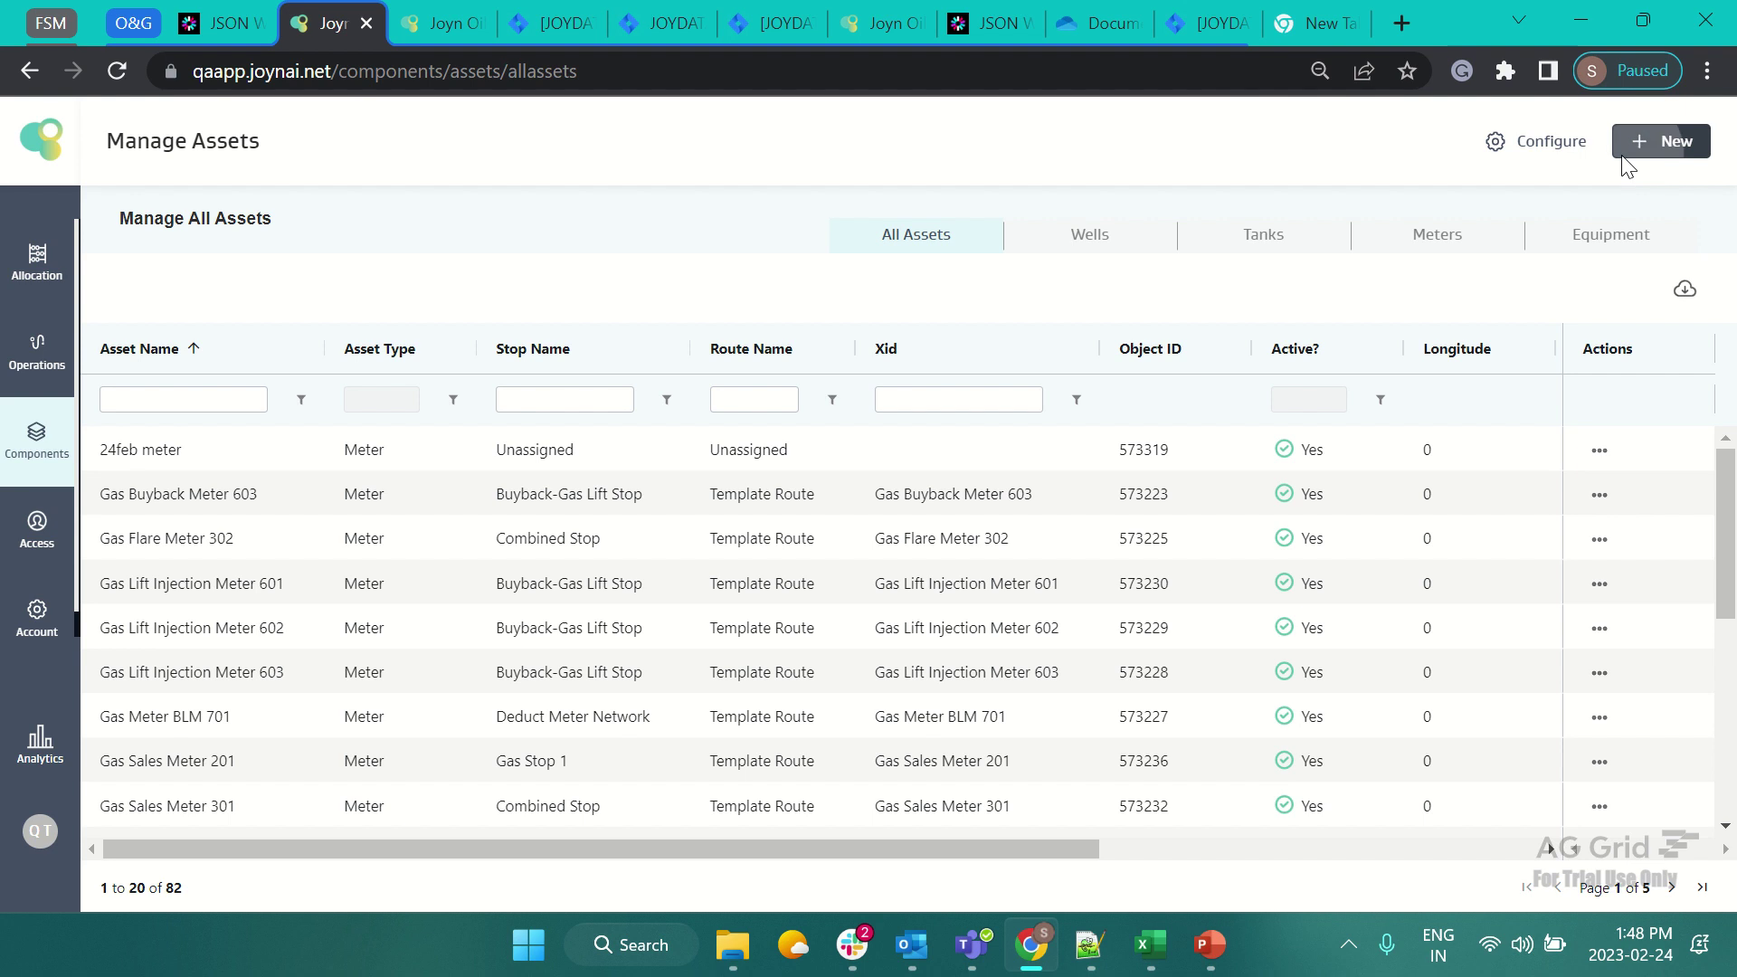
# Start a new well and confirm Other prefills Defaultattrcheck 7.8 and defaultboolean Yes.
pyautogui.click(1671, 144)
pyautogui.click(1579, 198)
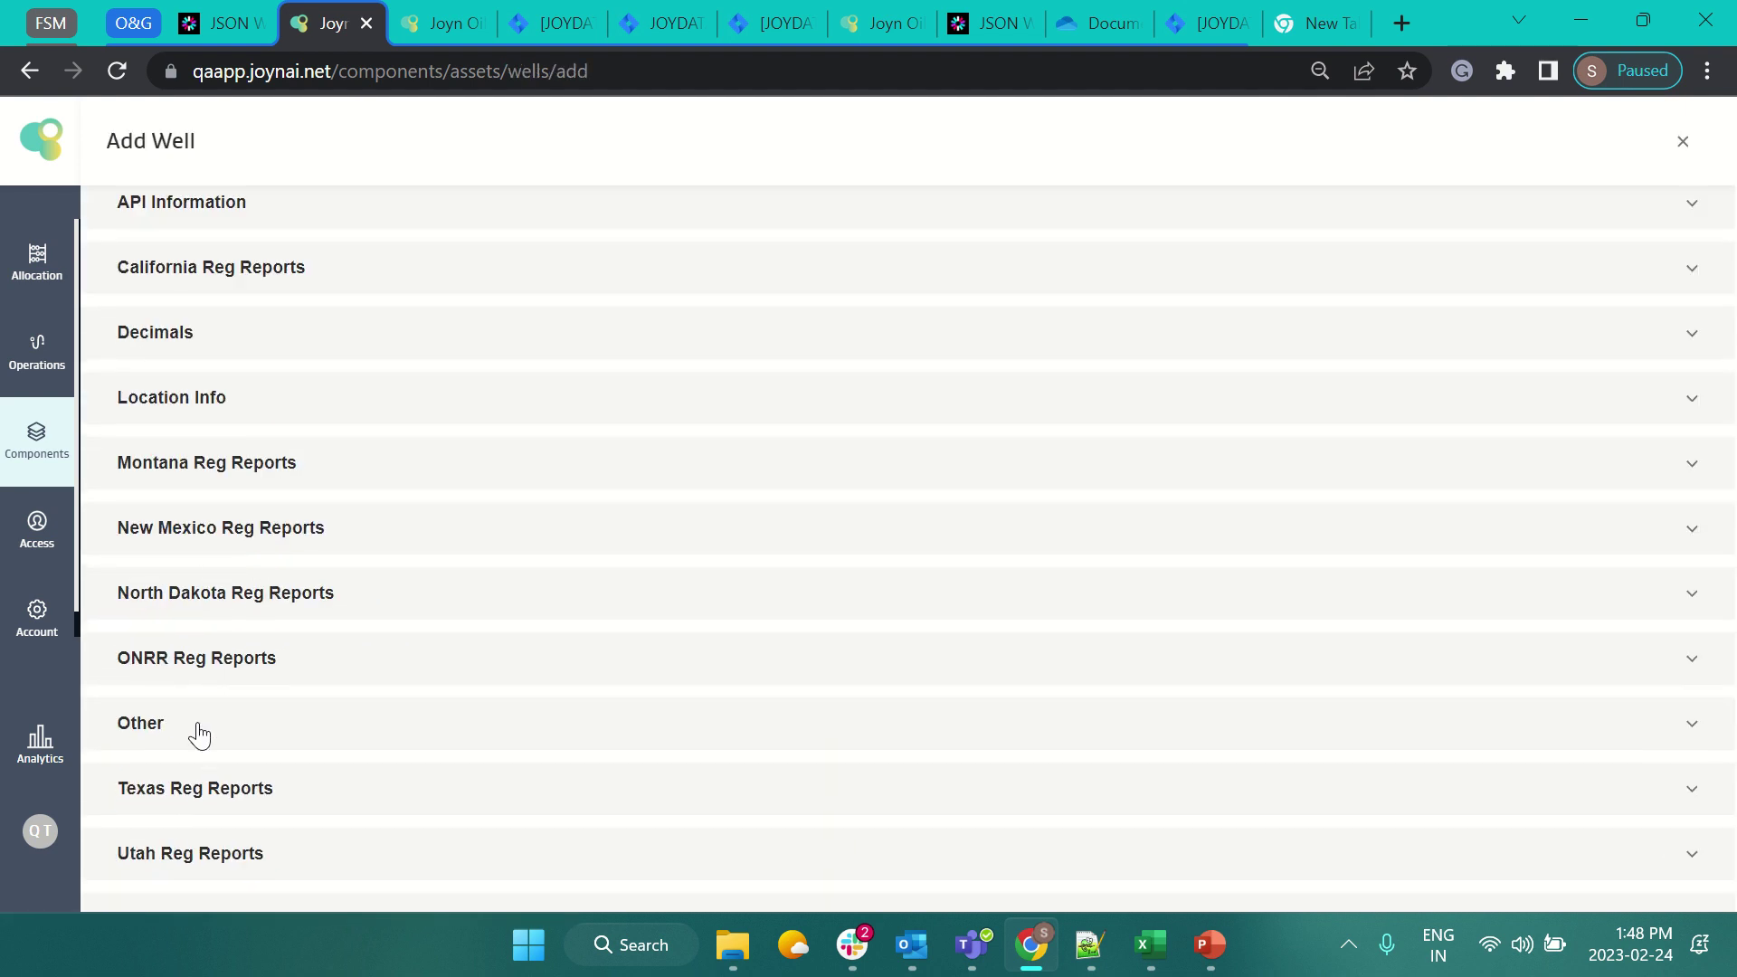
pyautogui.click(195, 722)
pyautogui.scroll(-3, 509, 633)
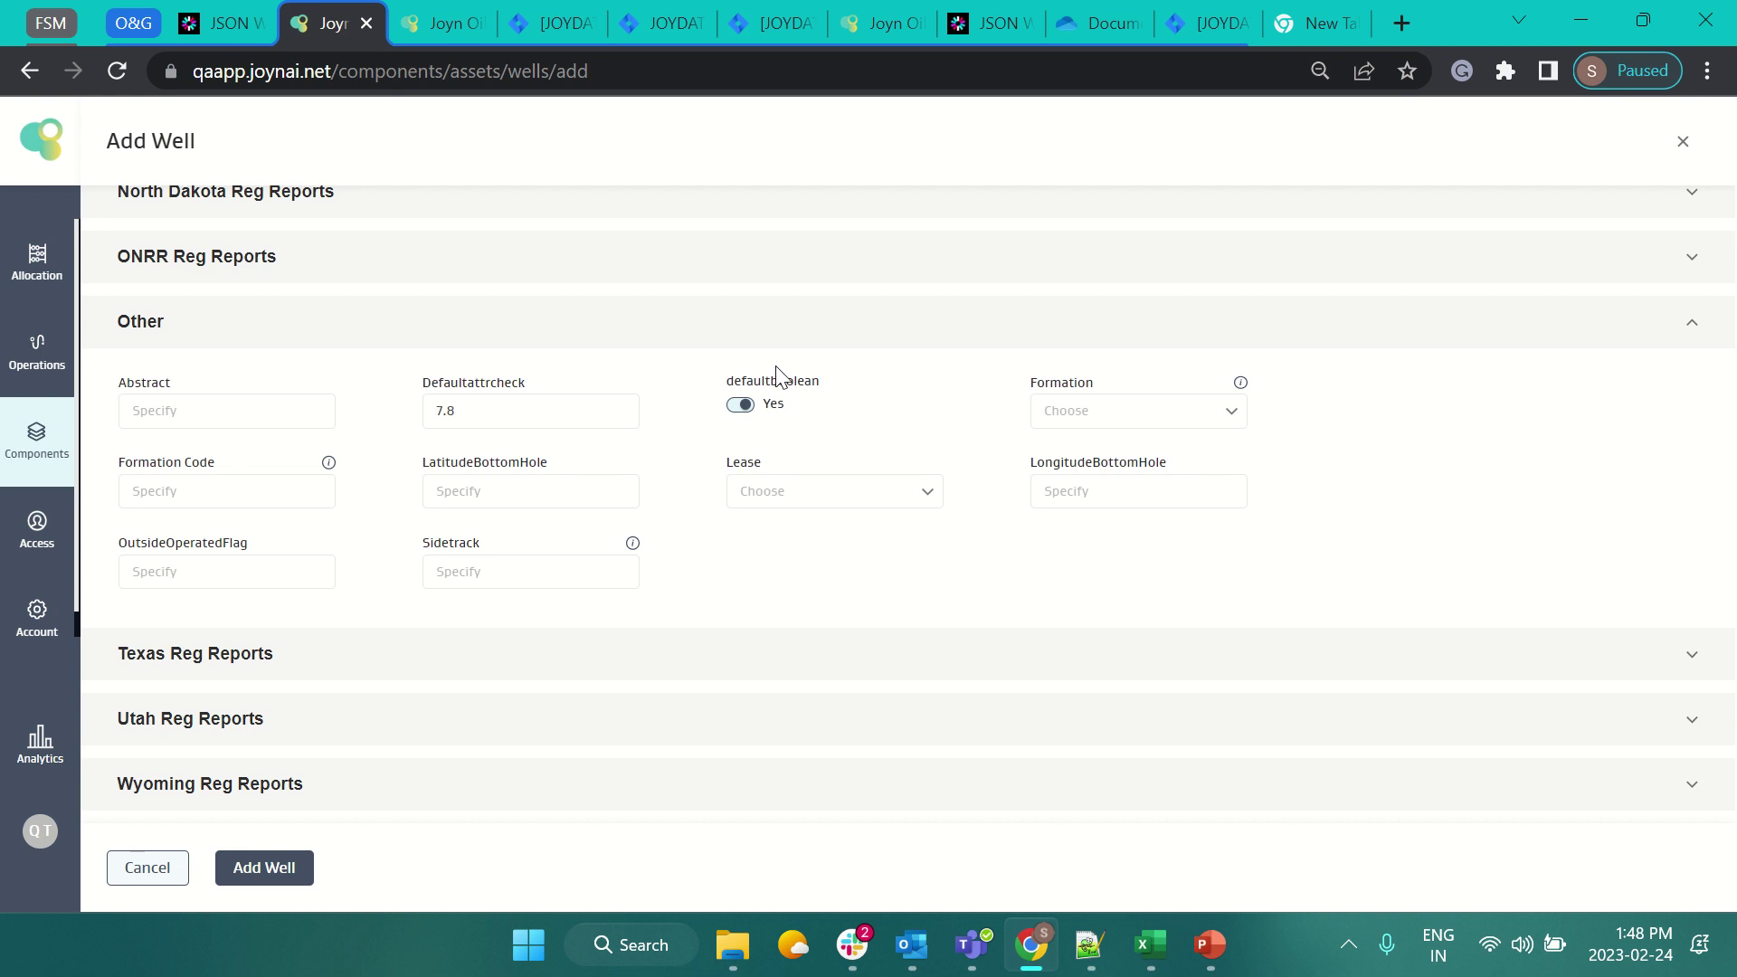
pyautogui.scroll(10, 776, 375)
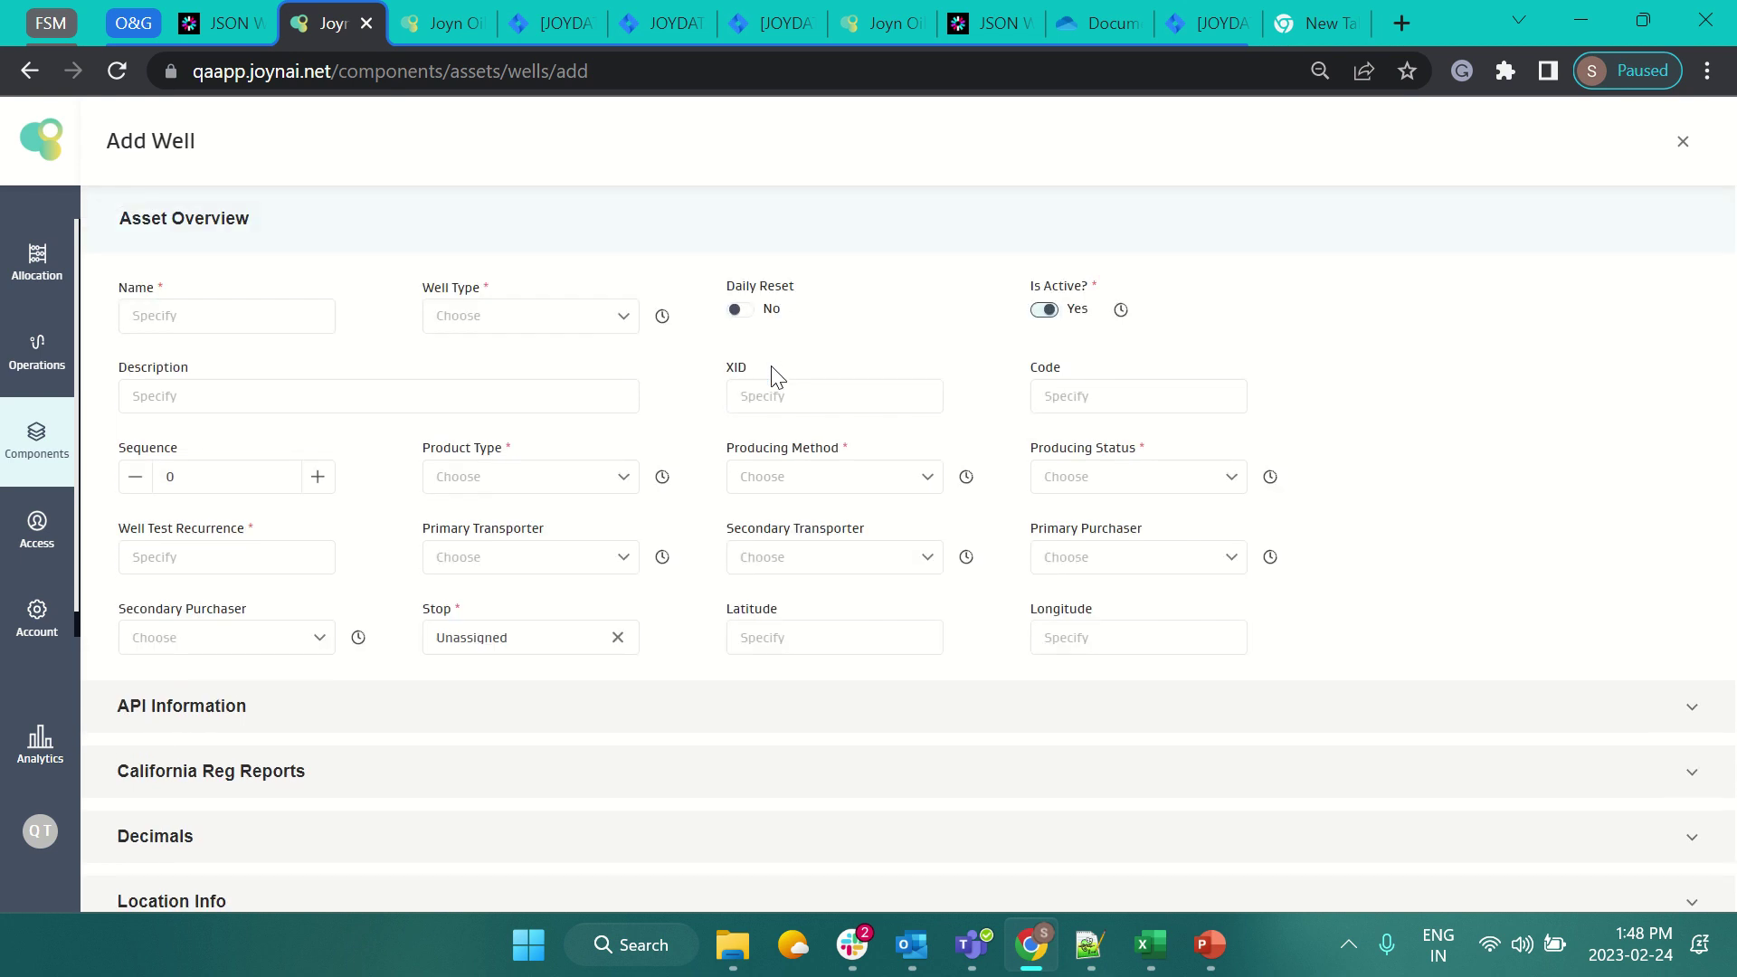